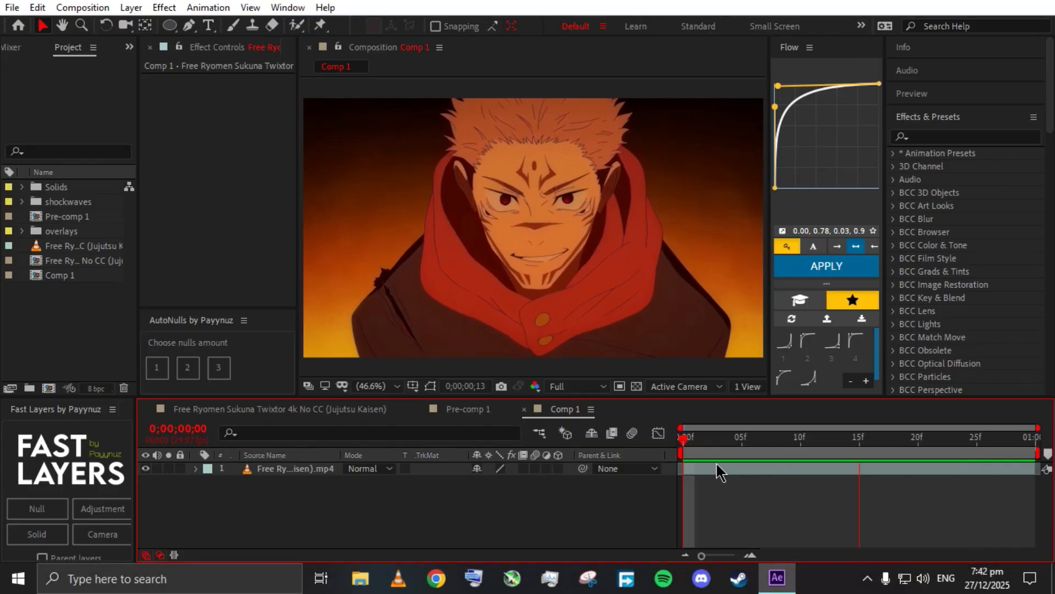
# - Paint Roto Brush foreground strokes over the character's face, coat and hair on the first frame of the clip in Comp 1
pyautogui.hotkey('alt', 'w')
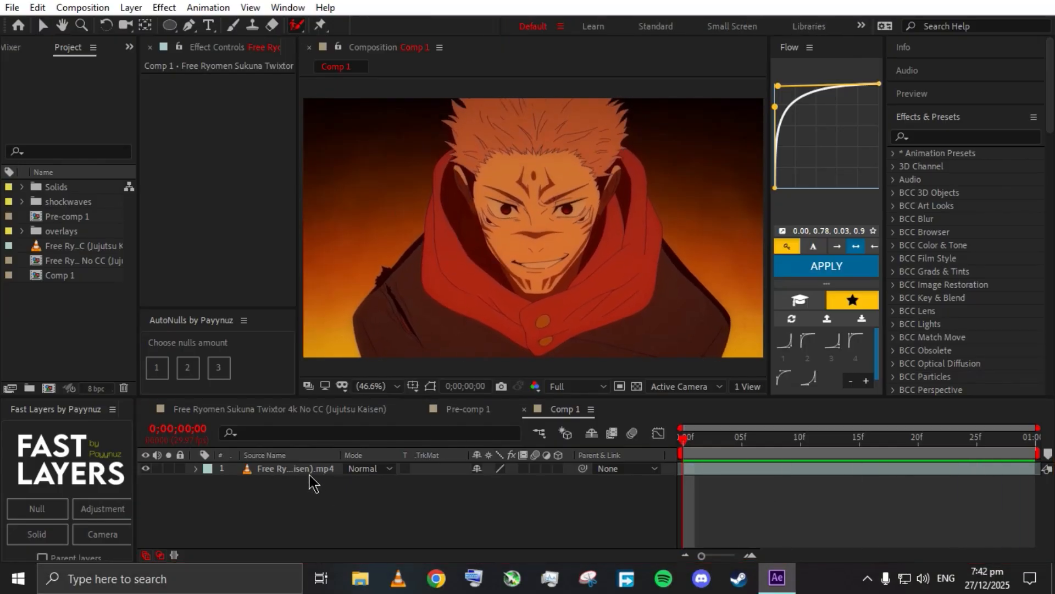
pyautogui.doubleClick(311, 471)
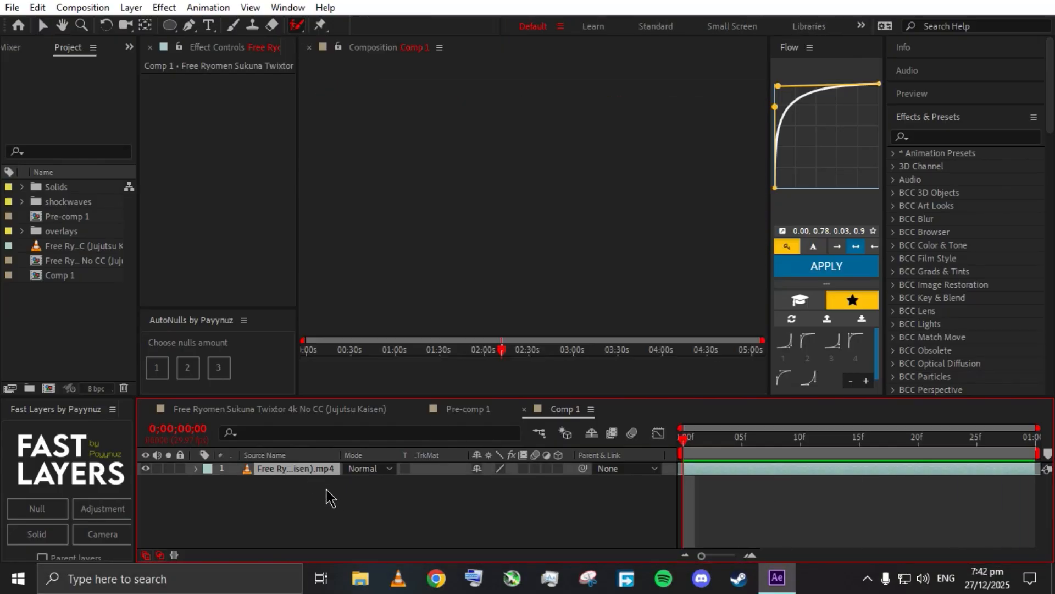
pyautogui.moveTo(519, 147); pyautogui.dragTo(545, 149)
pyautogui.moveTo(605, 233)
pyautogui.mouseDown()
pyautogui.moveTo(641, 294)
pyautogui.moveTo(688, 291)
pyautogui.mouseUp()
pyautogui.moveTo(555, 124); pyautogui.dragTo(518, 80)
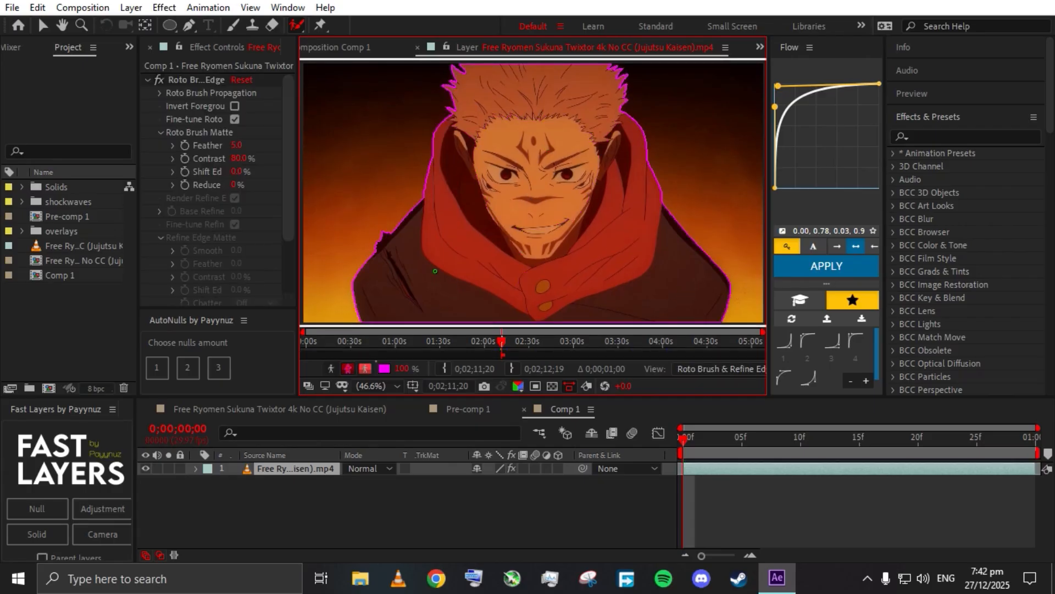
# - Propagate the character's Roto Brush matte through frames 5, 10 and 15
pyautogui.click(742, 455)
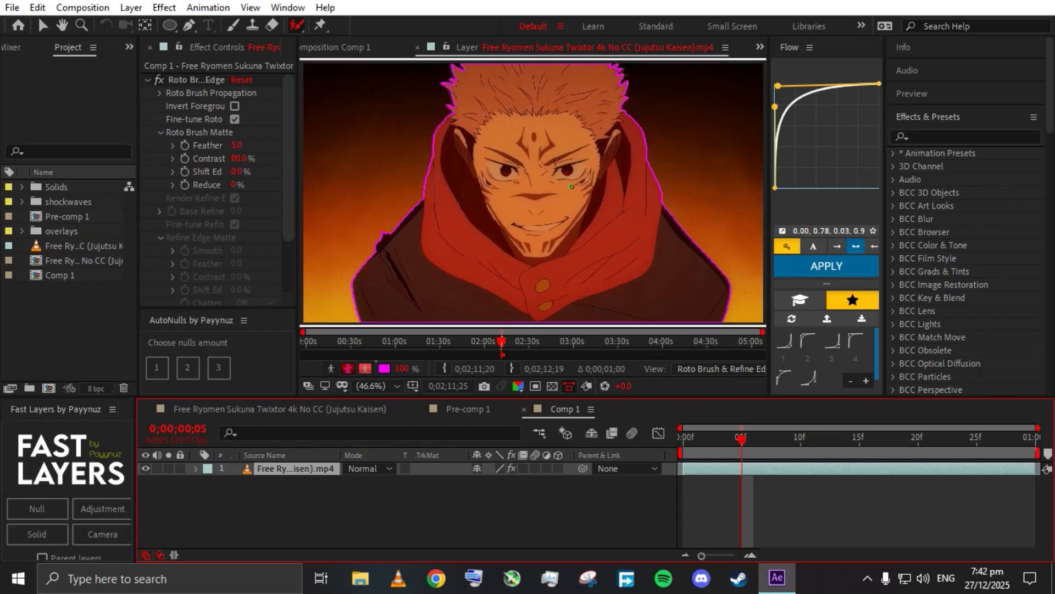
pyautogui.click(801, 456)
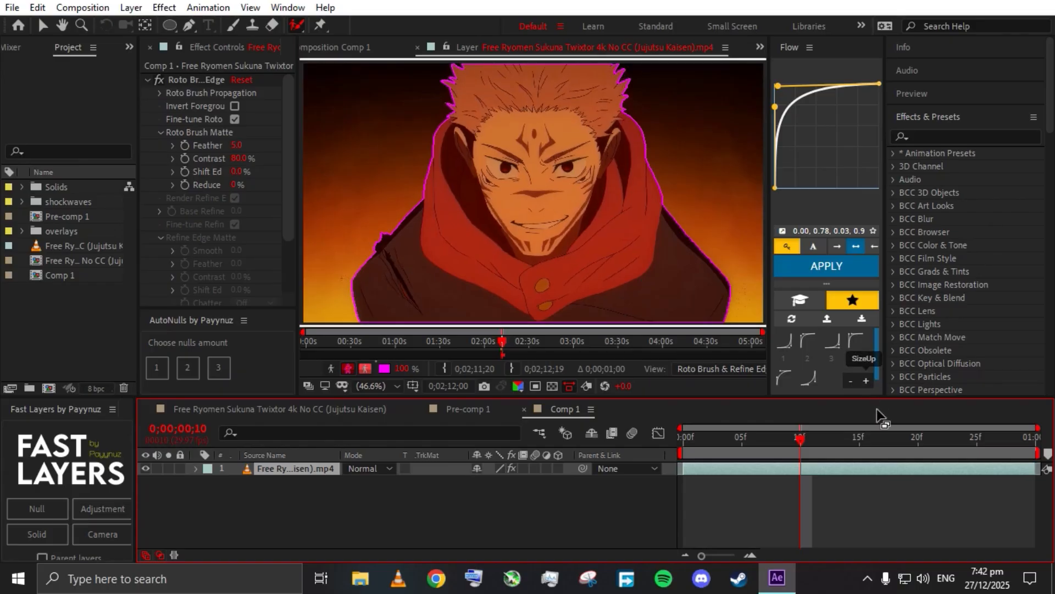
pyautogui.click(859, 456)
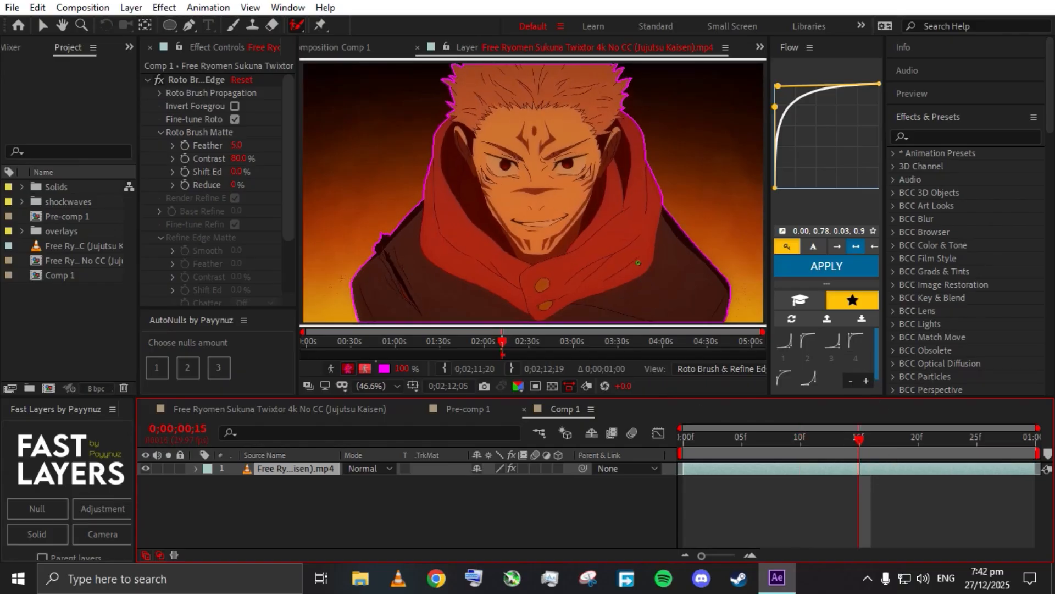
# - Repaint the Roto Brush foreground at frame 20 over the character's forehead, hair, coat, scarf and face
pyautogui.click(918, 455)
pyautogui.moveTo(538, 162); pyautogui.dragTo(543, 136)
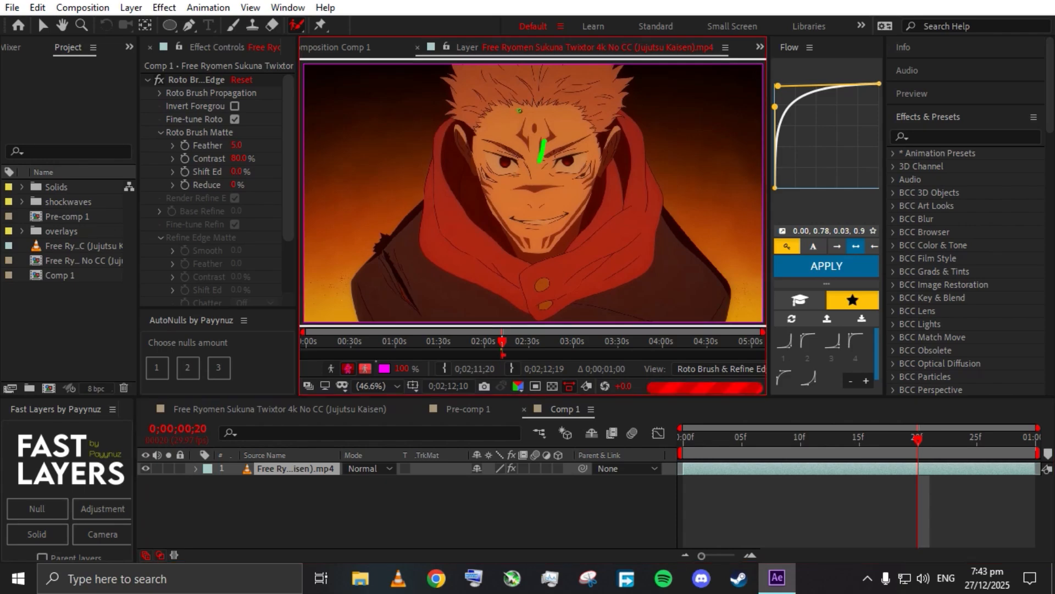
pyautogui.moveTo(584, 89); pyautogui.dragTo(609, 115)
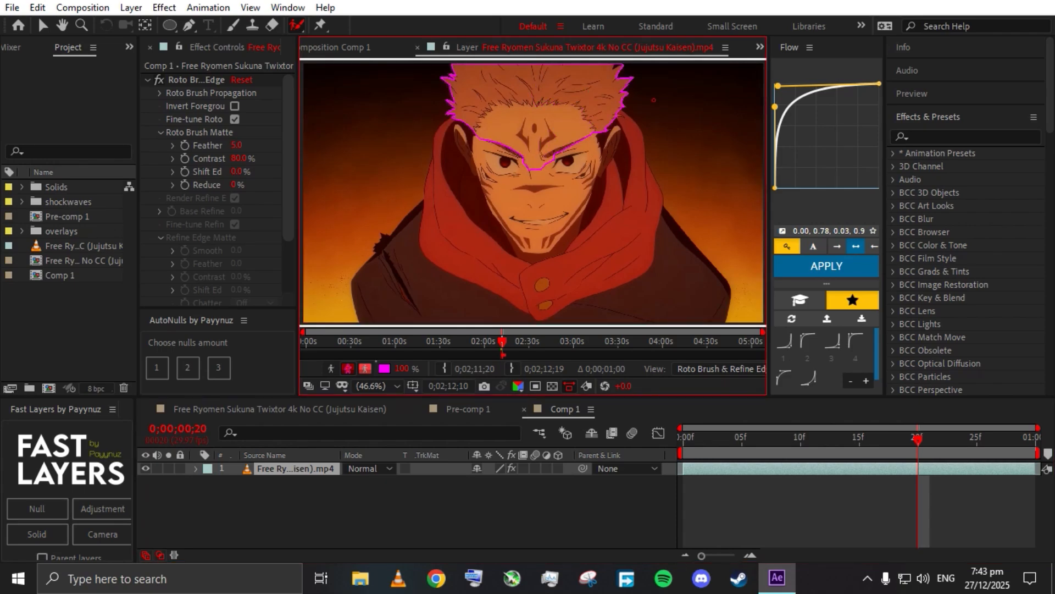
pyautogui.moveTo(683, 256); pyautogui.dragTo(667, 292)
pyautogui.moveTo(491, 260); pyautogui.dragTo(469, 299)
pyautogui.moveTo(519, 209); pyautogui.dragTo(501, 257)
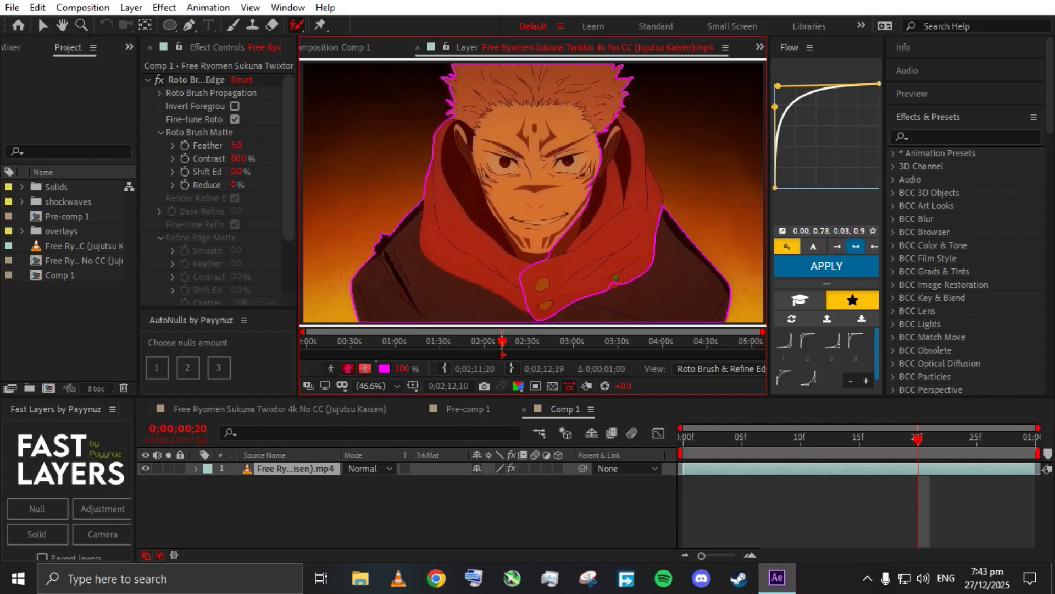
pyautogui.moveTo(601, 198); pyautogui.dragTo(593, 224)
# - Propagate the matte through frames 25 and 29, and close the clip's layer view to return to Comp 1
pyautogui.click(976, 439)
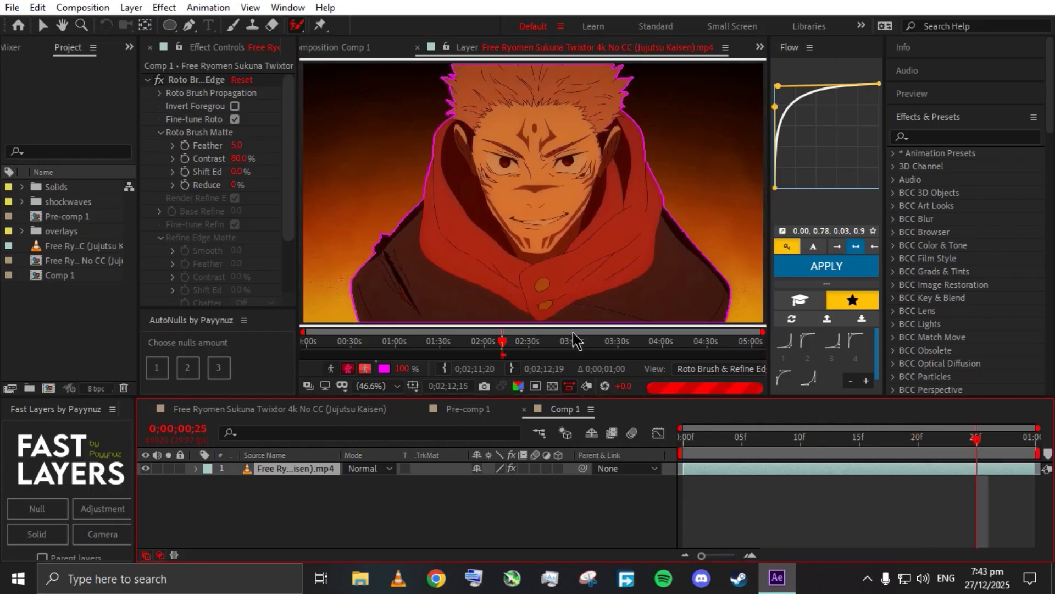
pyautogui.click(1023, 438)
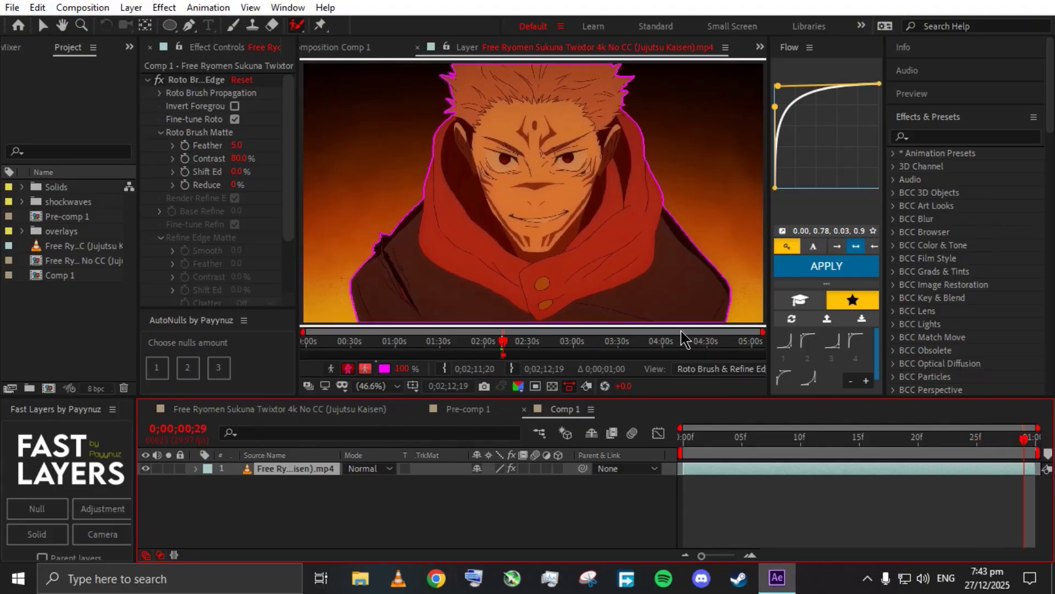
pyautogui.click(380, 50)
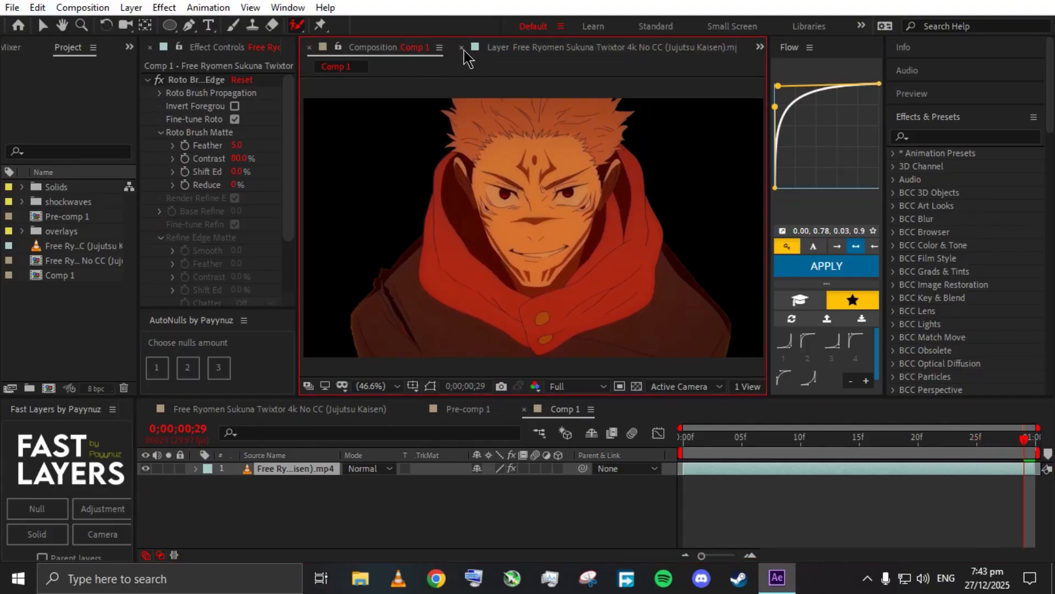
pyautogui.click(461, 49)
# - Preview the rotoscoped character in Comp 1 from the start
pyautogui.click(42, 26)
pyautogui.click(690, 456)
pyautogui.press('space')
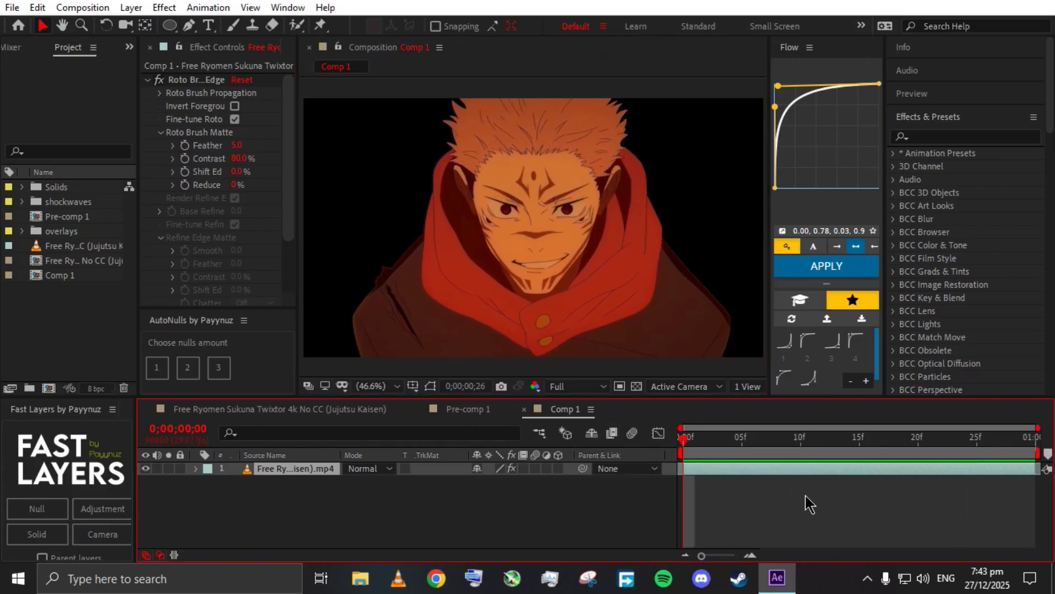
# - Duplicate the rotoscoped clip layer and invert the Roto Brush foreground on the lower copy to isolate the background
pyautogui.click(147, 80)
pyautogui.click(307, 476)
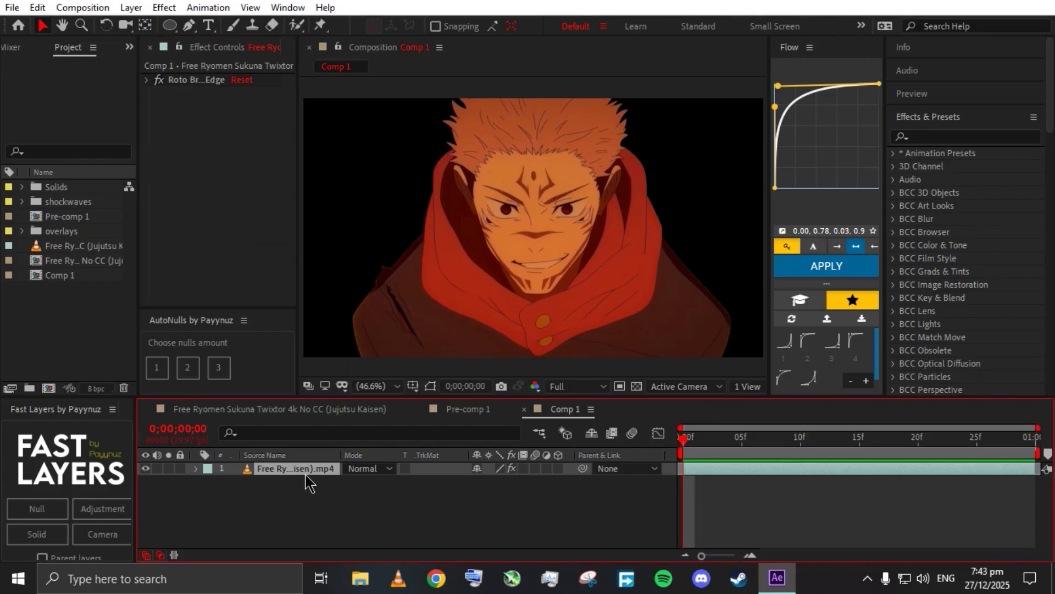
pyautogui.hotkey('ctrl', 'd')
pyautogui.click(147, 80)
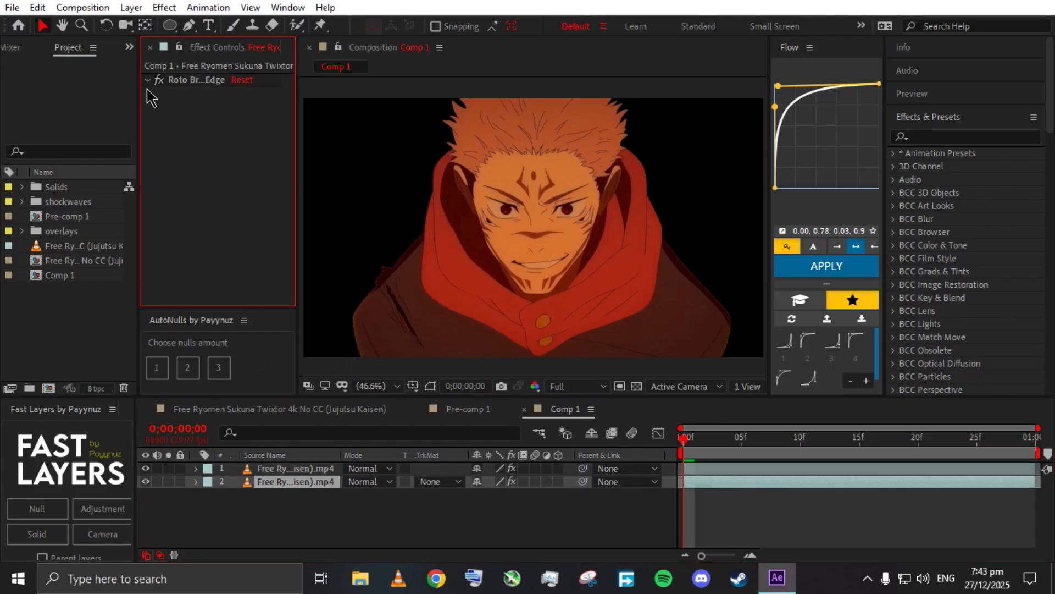
pyautogui.click(147, 81)
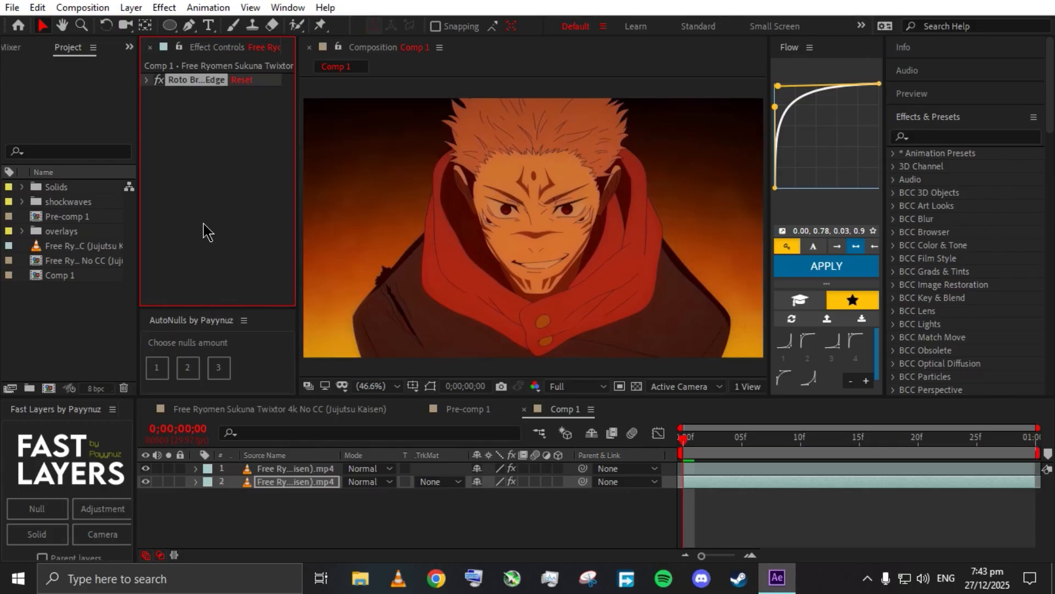
# - Hide the character layer and apply the Tritone effect to the background copy
pyautogui.click(145, 468)
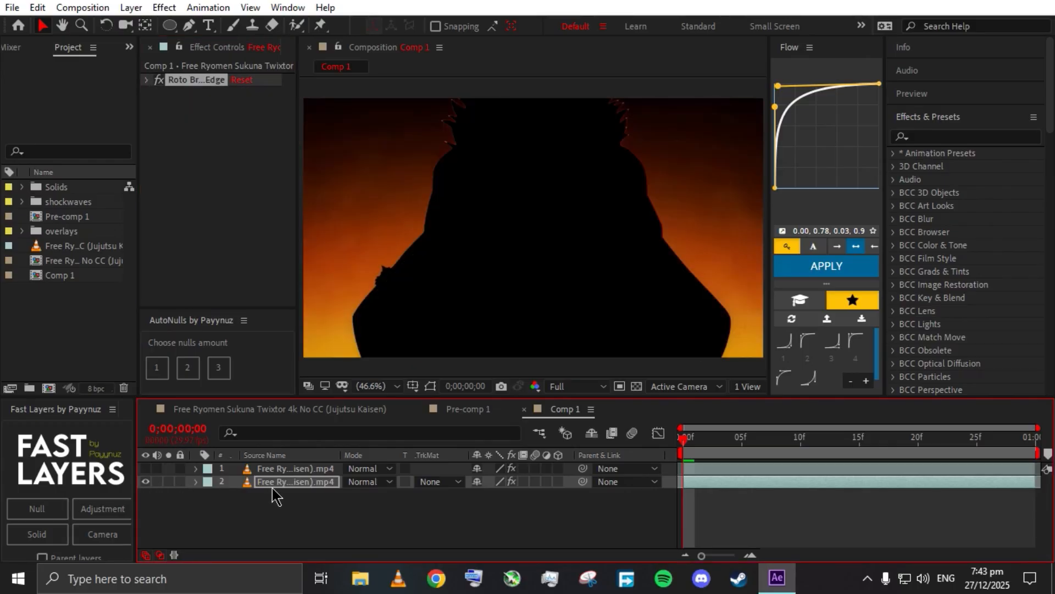
pyautogui.hotkey('ctrl', 'space')
pyautogui.write('tri')
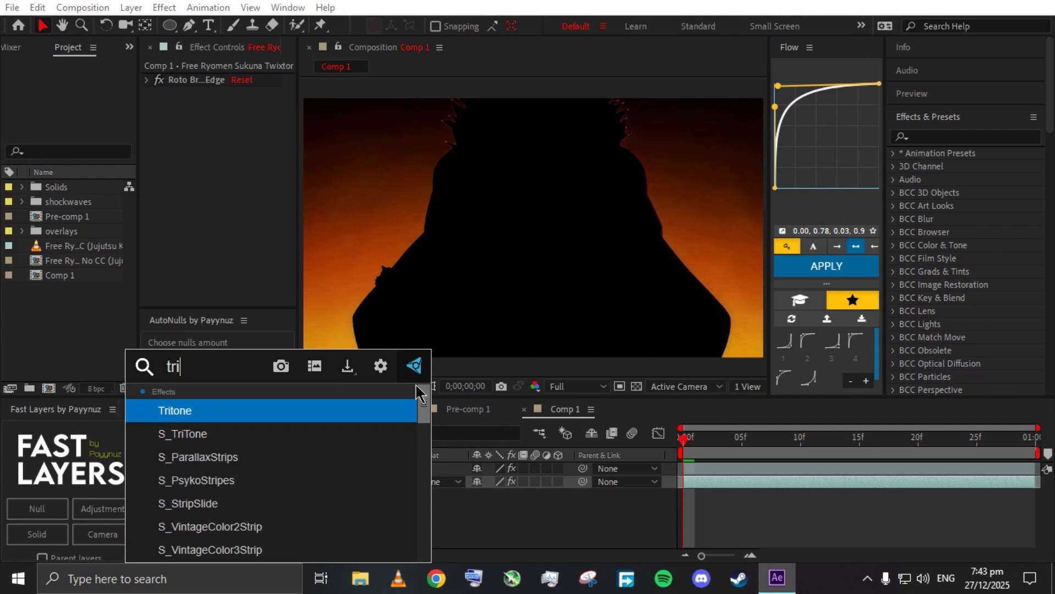
pyautogui.press('Return')
# - Set the background's Tritone midtones to a saturated purple and make the character layer visible again
pyautogui.click(238, 119)
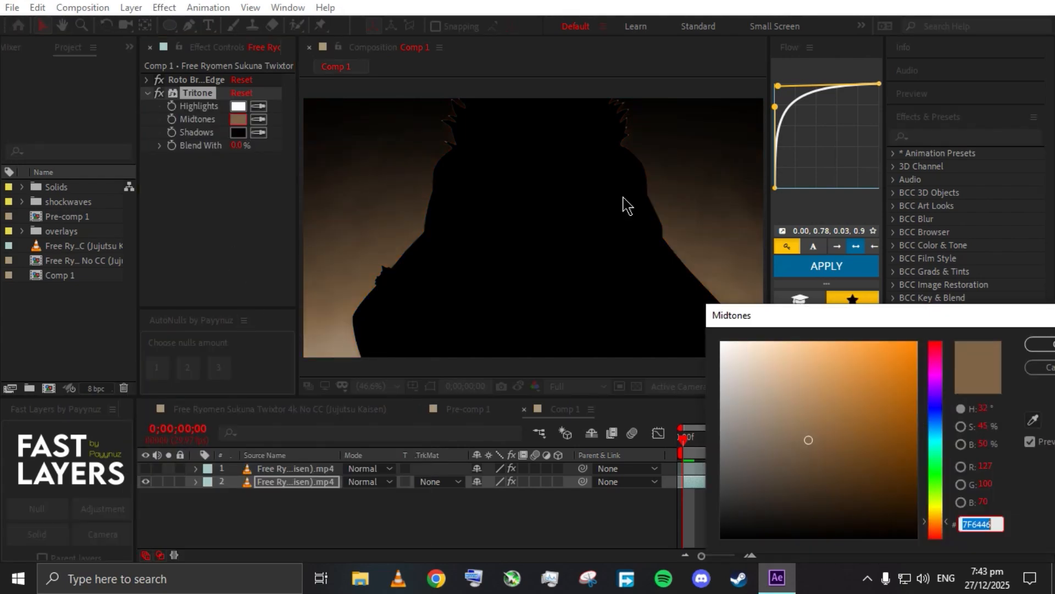
pyautogui.click(936, 388)
pyautogui.click(883, 401)
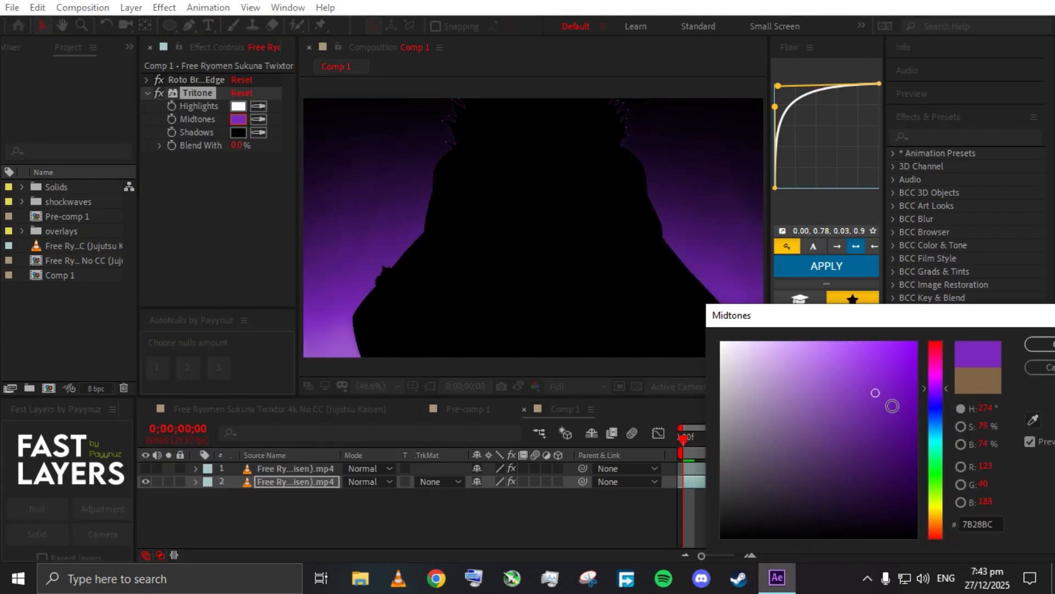
pyautogui.moveTo(915, 384)
pyautogui.mouseDown()
pyautogui.moveTo(908, 408)
pyautogui.moveTo(908, 389)
pyautogui.moveTo(944, 386)
pyautogui.moveTo(908, 395)
pyautogui.moveTo(901, 412)
pyautogui.moveTo(897, 402)
pyautogui.mouseUp()
pyautogui.click(1041, 345)
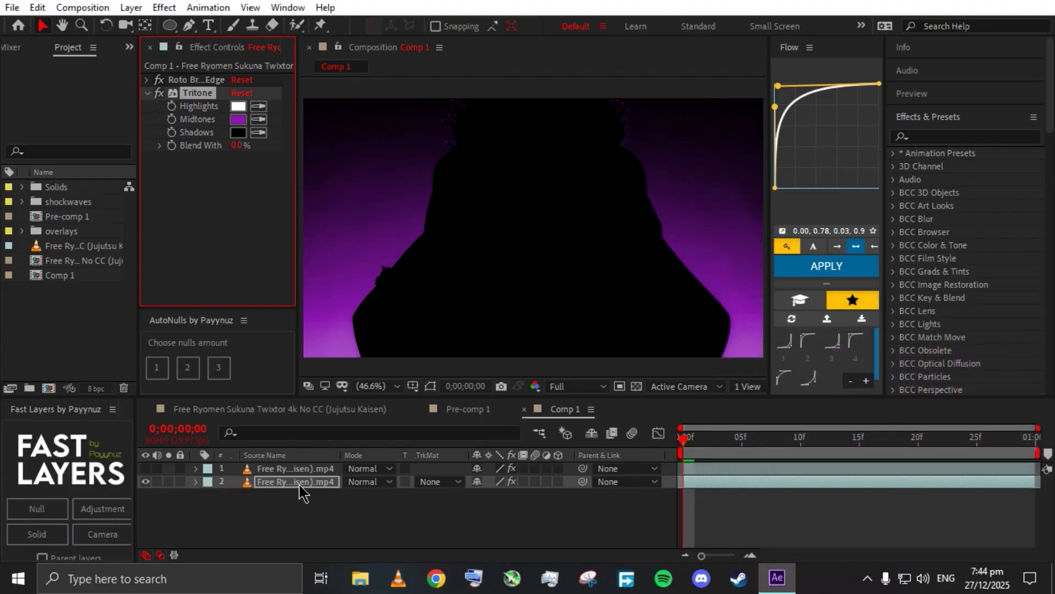
pyautogui.click(140, 474)
pyautogui.click(146, 471)
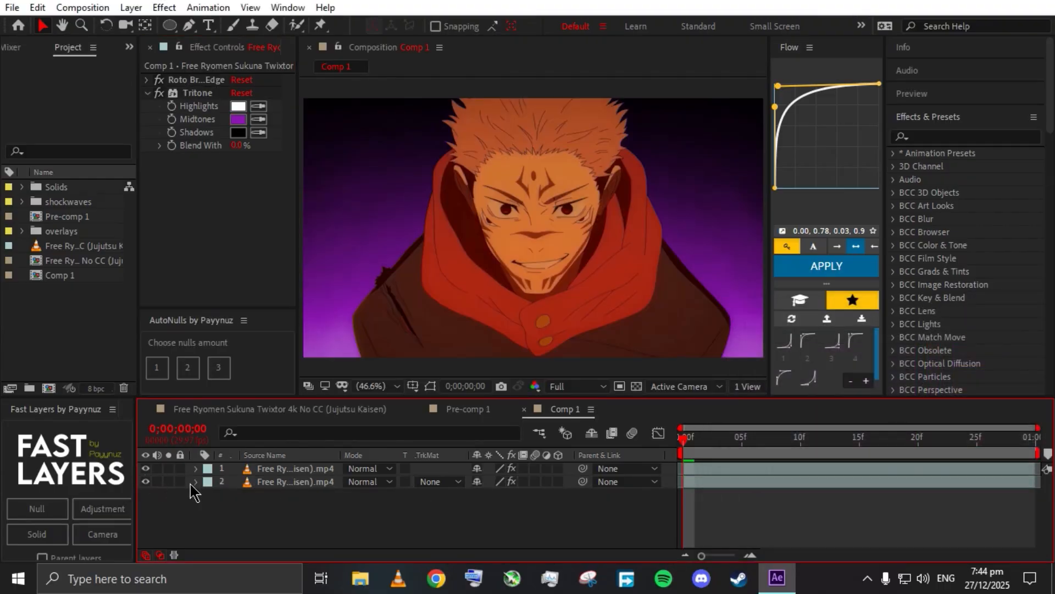
# - Apply the flashegde user preset to the character layer and check the Tritone settings it adds
pyautogui.click(294, 469)
pyautogui.click(146, 80)
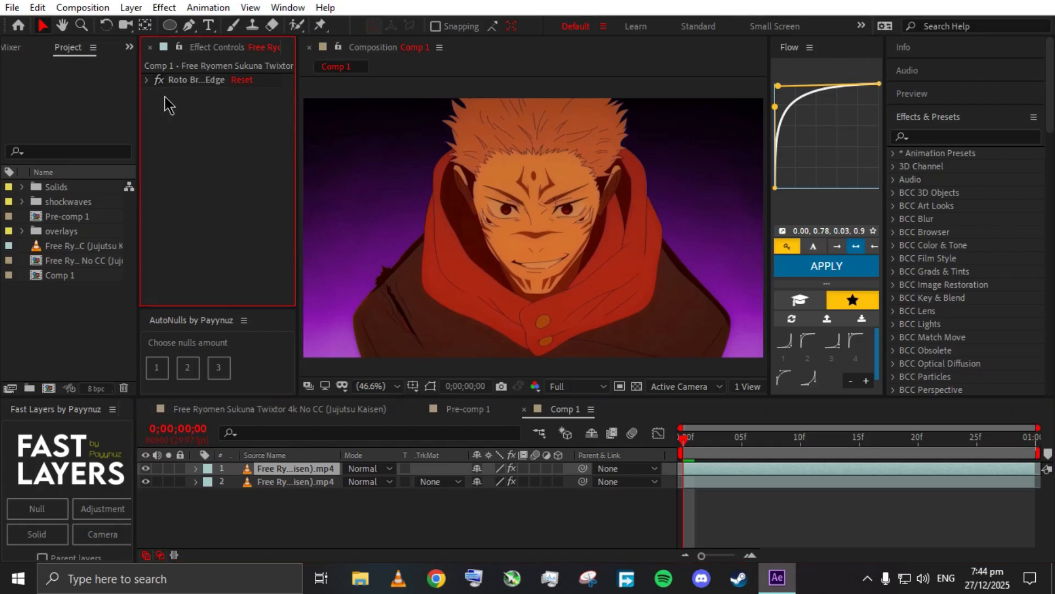
pyautogui.click(894, 153)
pyautogui.click(908, 179)
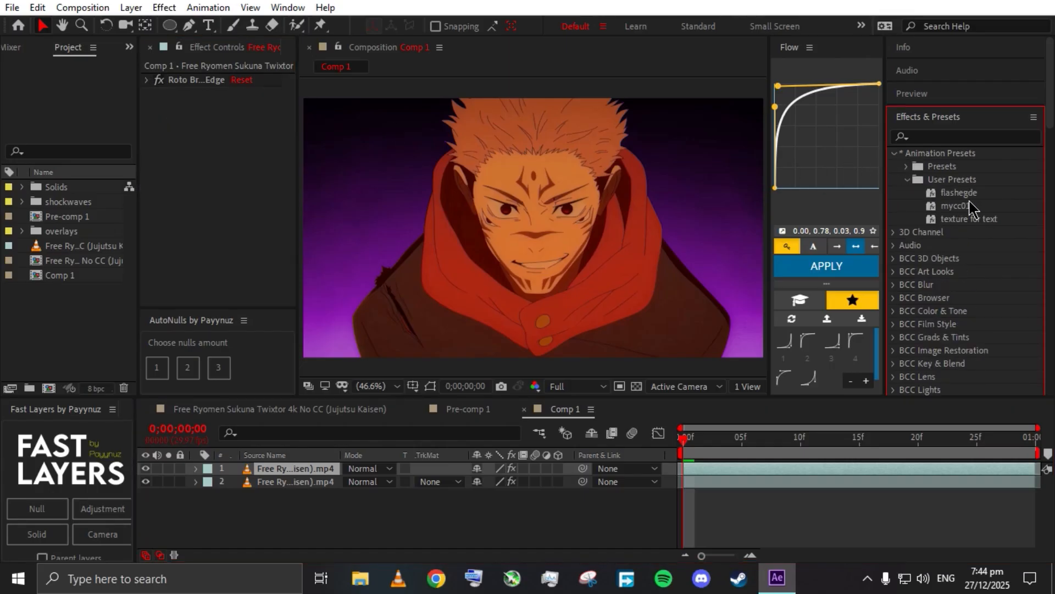
pyautogui.moveTo(968, 195); pyautogui.dragTo(294, 468)
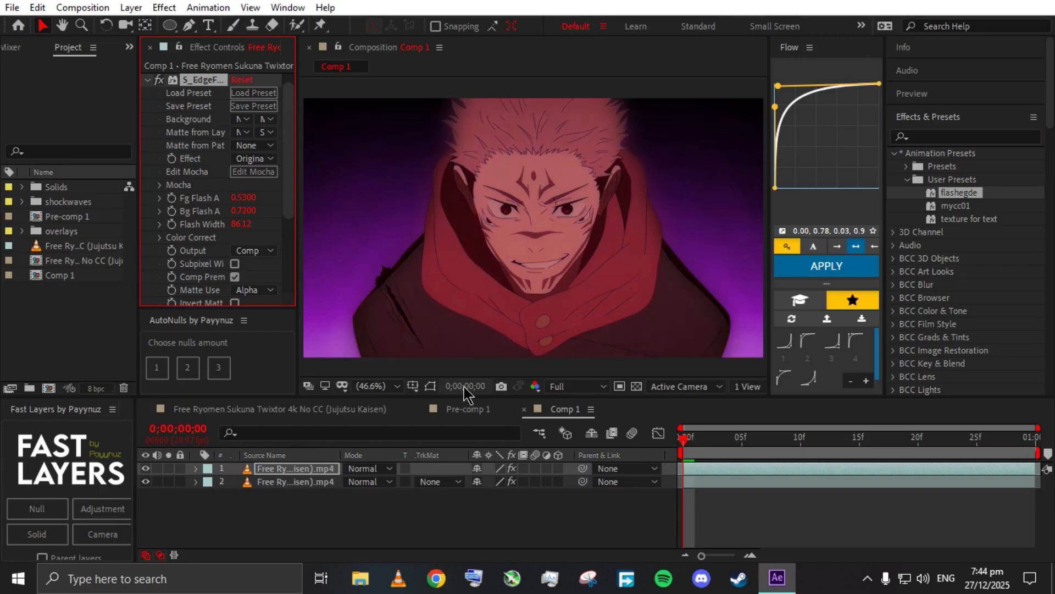
pyautogui.click(148, 79)
pyautogui.click(147, 106)
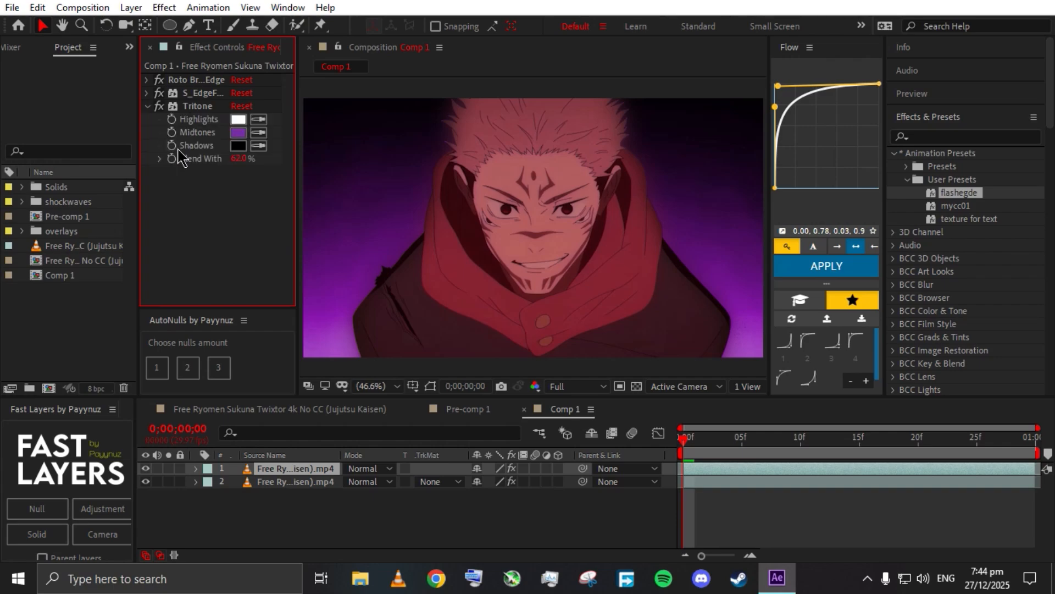
pyautogui.click(147, 106)
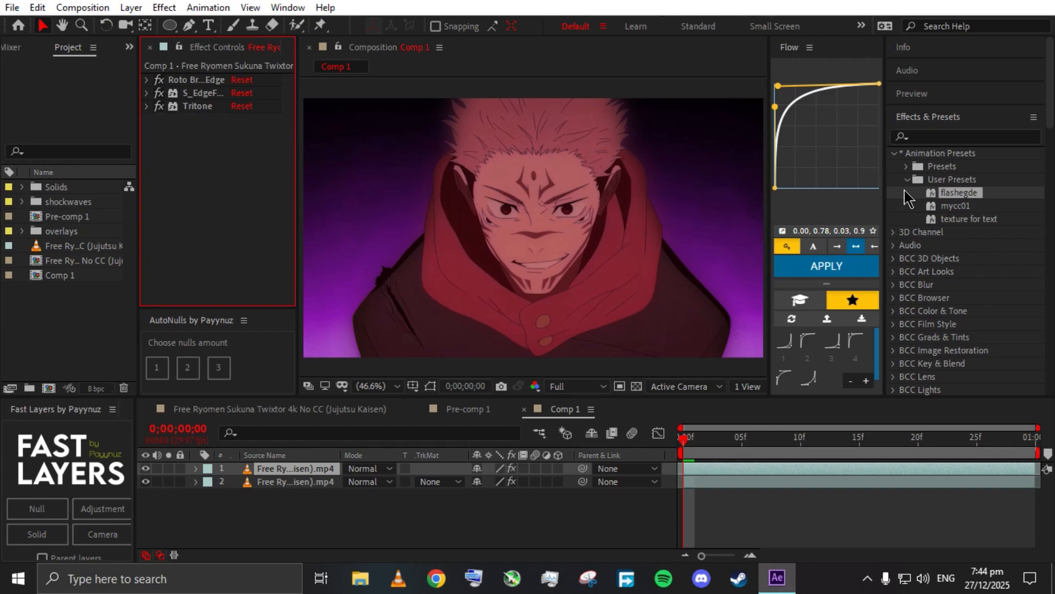
pyautogui.click(907, 181)
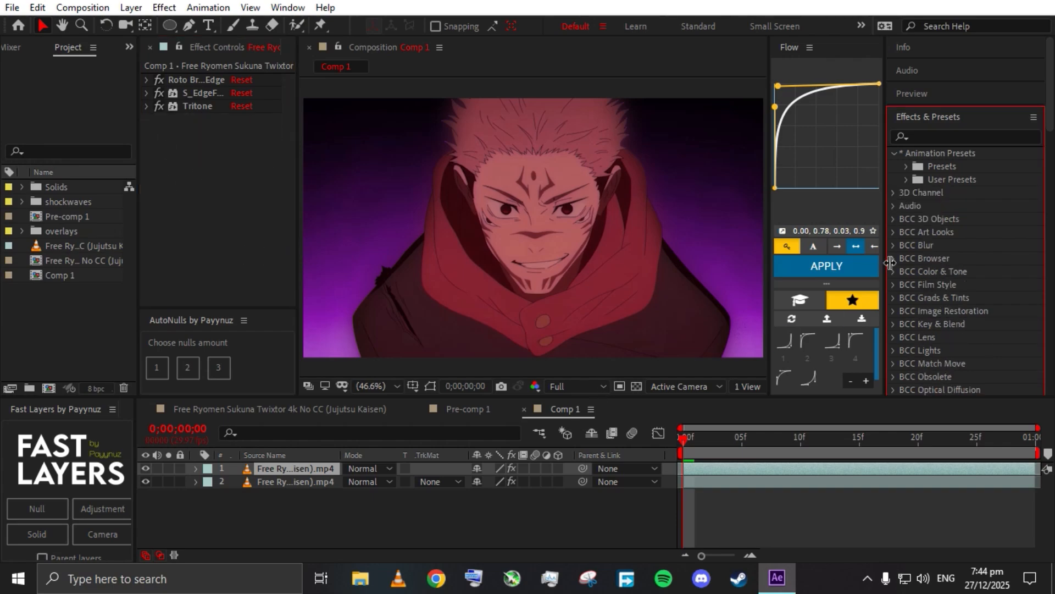
pyautogui.click(906, 182)
# - Pre-compose the character and background layers together into a new composition named main
pyautogui.click(312, 484)
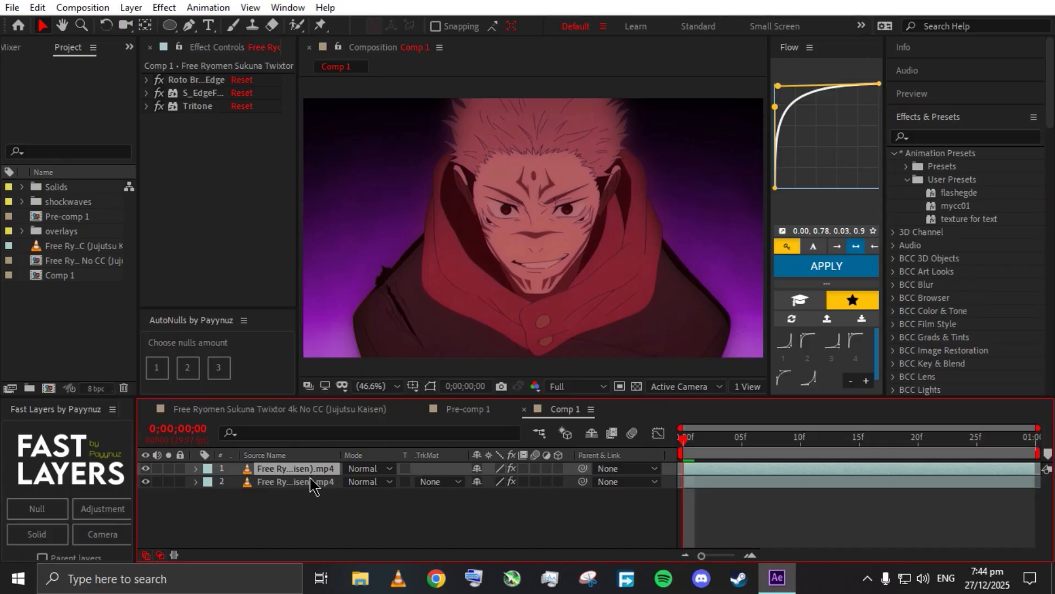
pyautogui.hotkey('ctrl', 'a')
pyautogui.rightClick(308, 484)
pyautogui.click(379, 415)
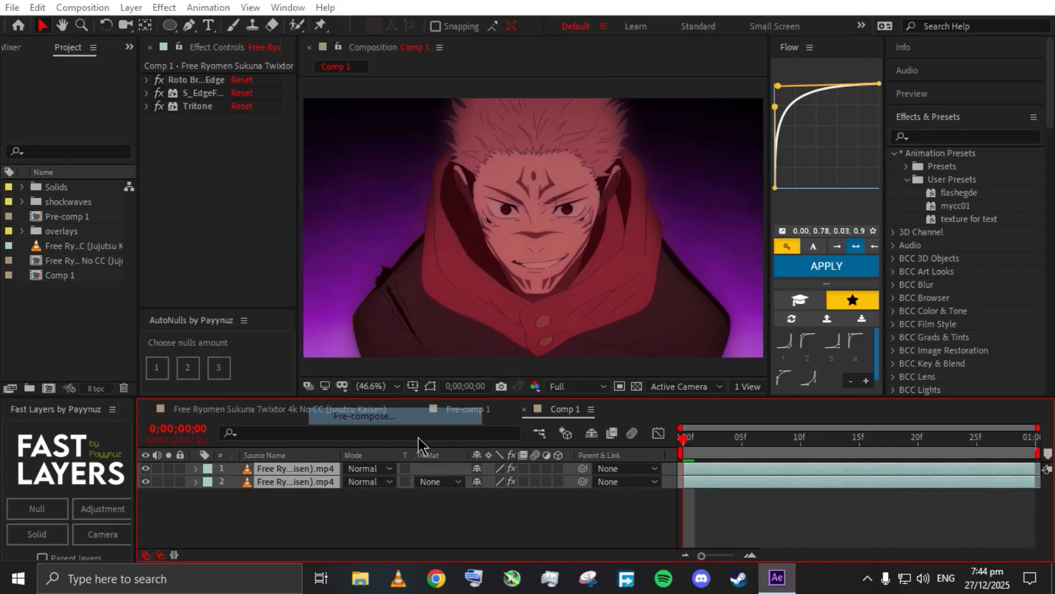
pyautogui.write('main')
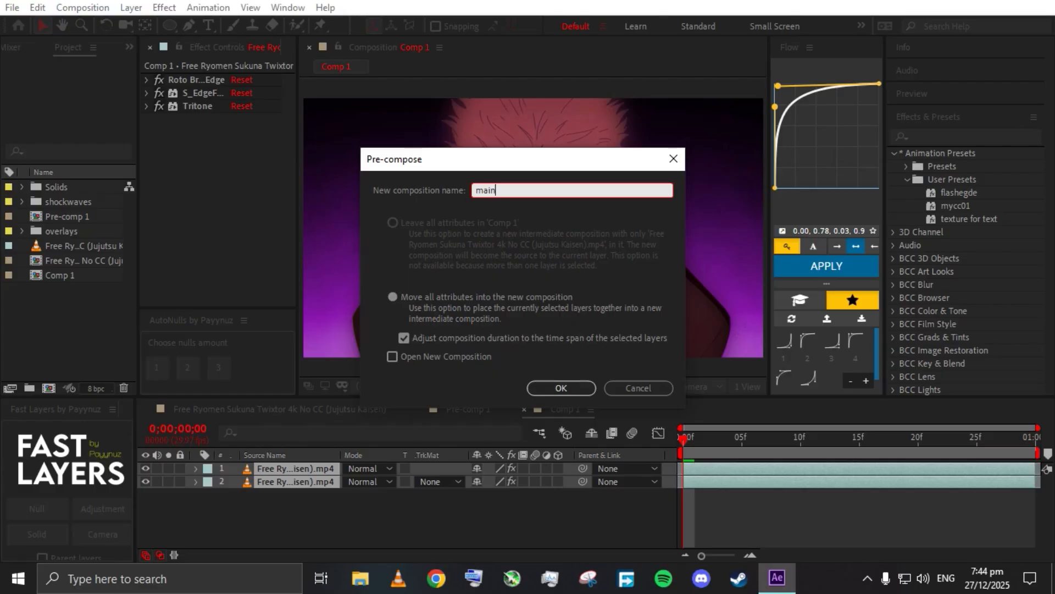
pyautogui.press('Return')
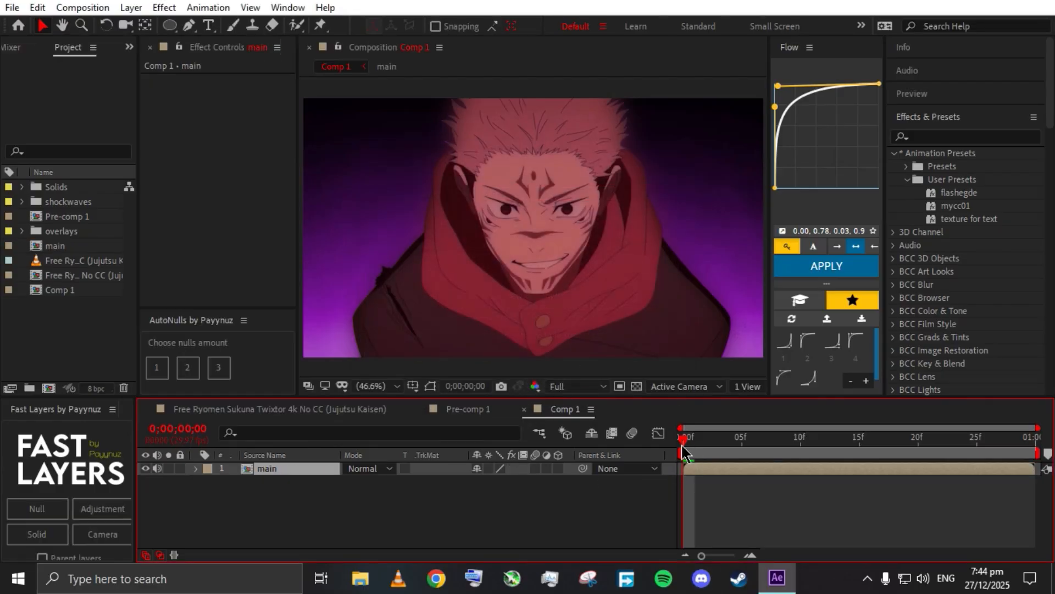
# - Add an adjustment layer above the main pre-comp
pyautogui.click(109, 510)
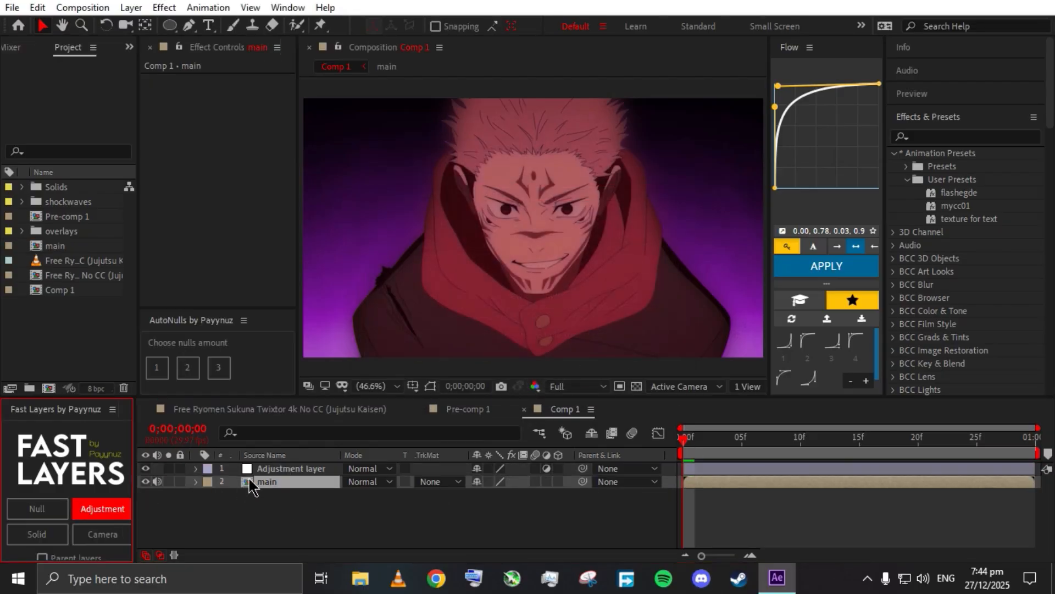
pyautogui.click(287, 484)
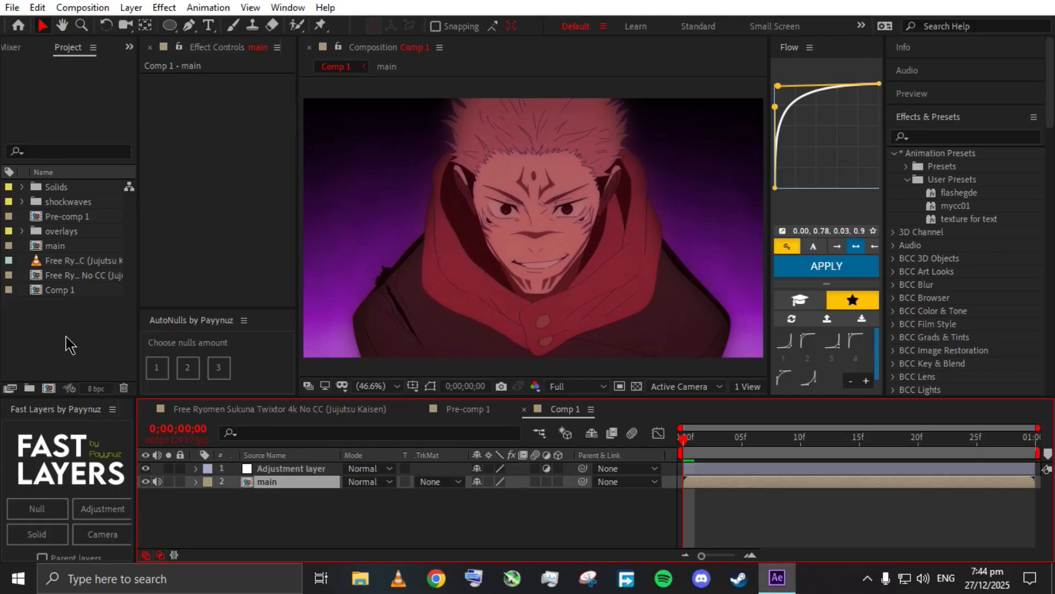
# - Try Shockwave_09.mov from the shockwaves folder as the top layer of Comp 1, preview it, and delete it
pyautogui.click(22, 232)
pyautogui.click(22, 231)
pyautogui.click(22, 201)
pyautogui.click(82, 231)
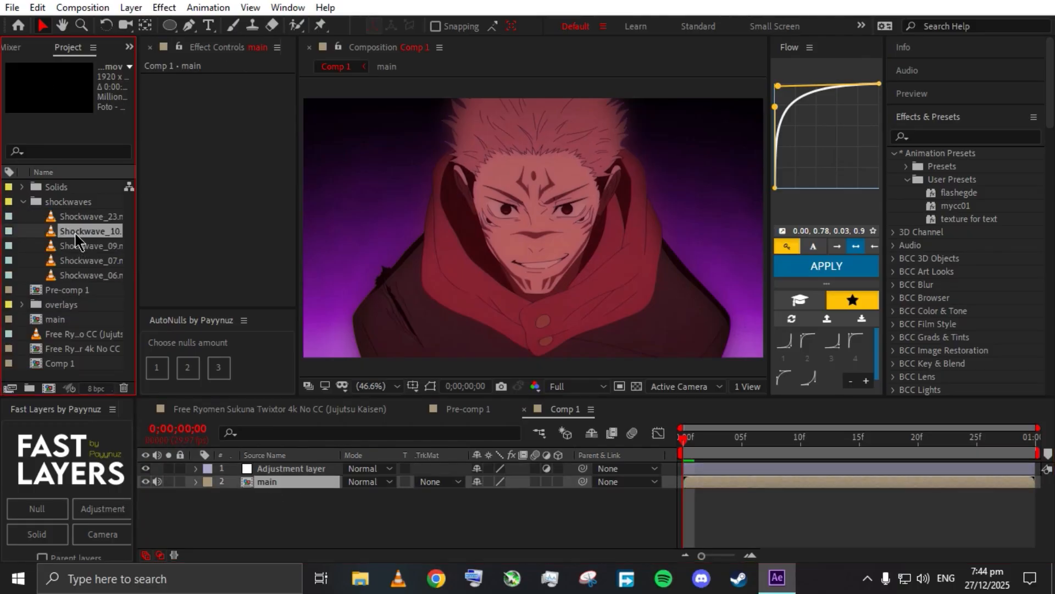
pyautogui.click(77, 243)
pyautogui.moveTo(76, 238); pyautogui.dragTo(272, 472)
pyautogui.press('space')
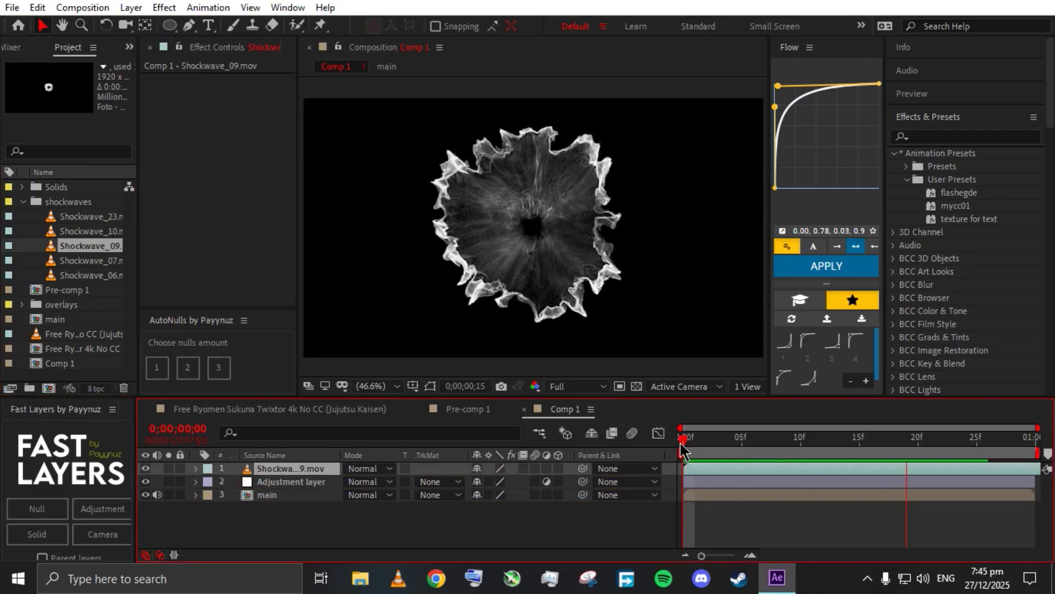
pyautogui.press('Delete')
# - Preview Shockwave_10.mov as the top layer, and replace it with Shockwave_23.mov from the same folder
pyautogui.moveTo(85, 231); pyautogui.dragTo(280, 468)
pyautogui.press('space')
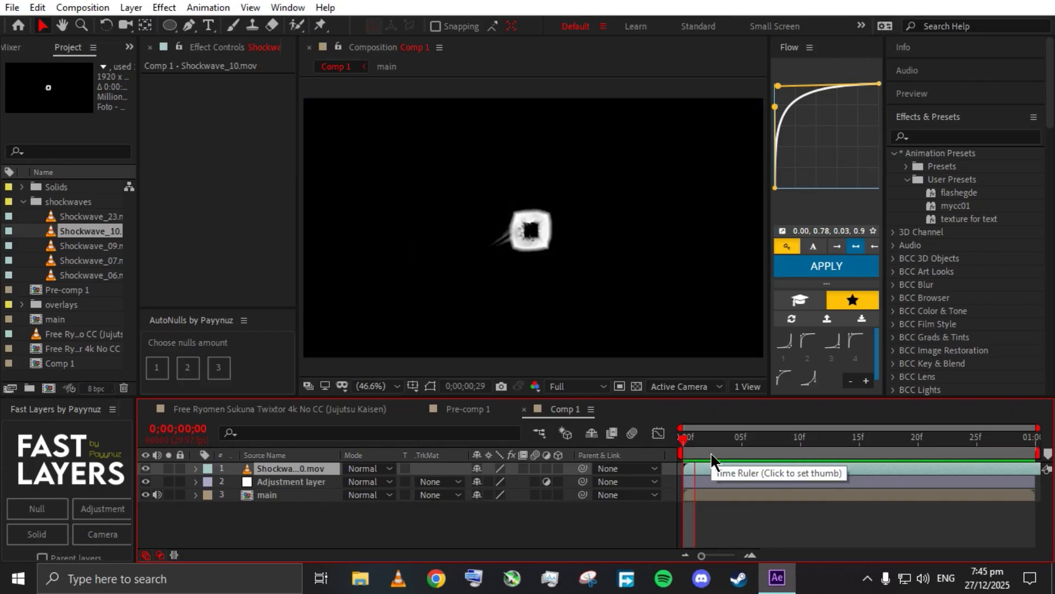
pyautogui.moveTo(82, 216); pyautogui.dragTo(309, 469)
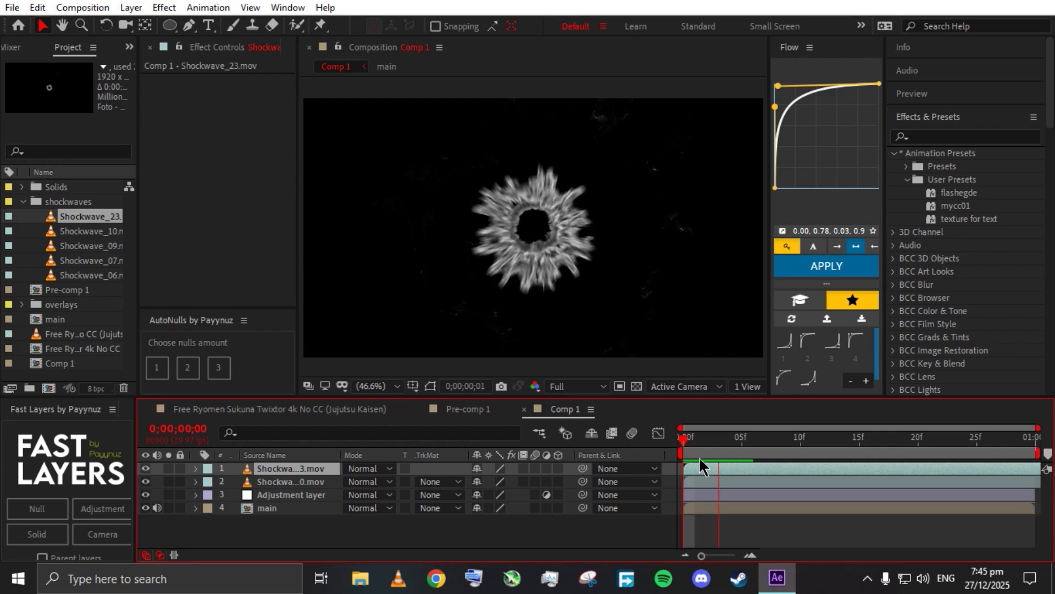
pyautogui.click(692, 482)
pyautogui.press('Delete')
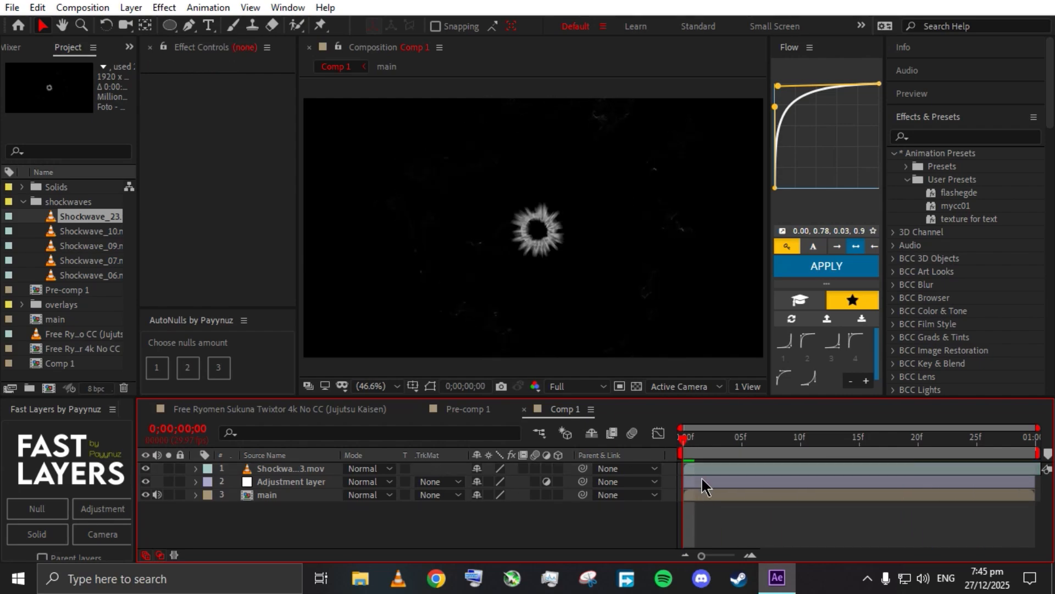
# - Time-stretch the Shockwave_23 layer to a stretch factor of 55% and preview the faster shockwave
pyautogui.click(698, 470)
pyautogui.press('s')
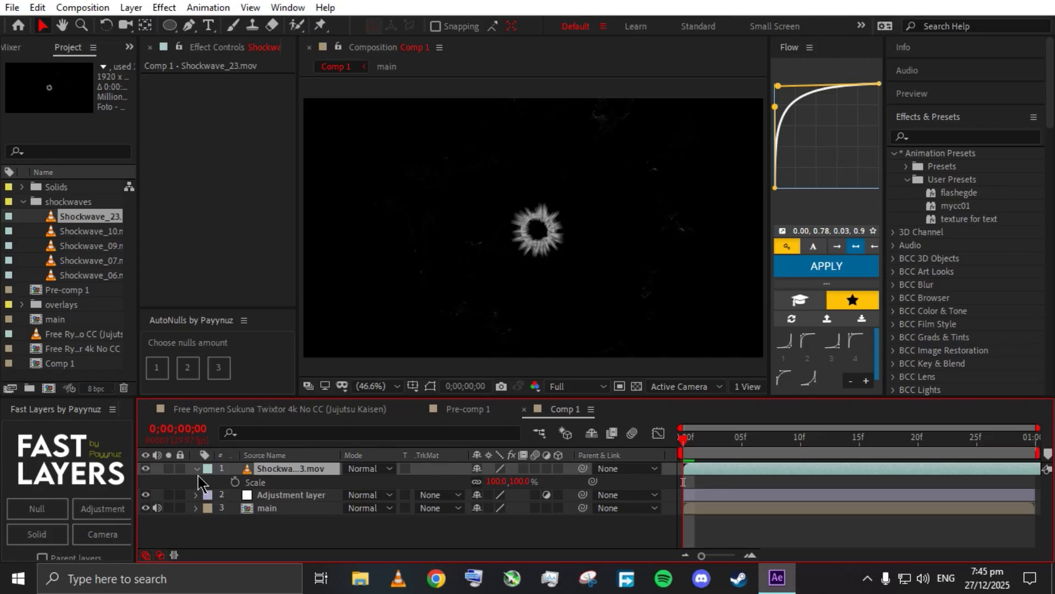
pyautogui.rightClick(284, 471)
pyautogui.moveTo(350, 132)
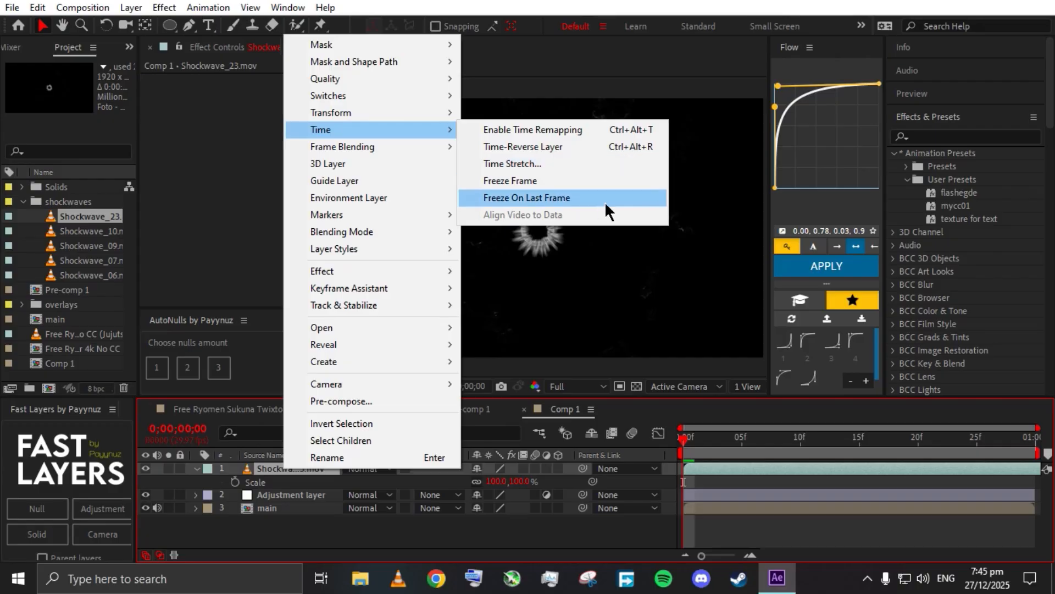
pyautogui.click(620, 165)
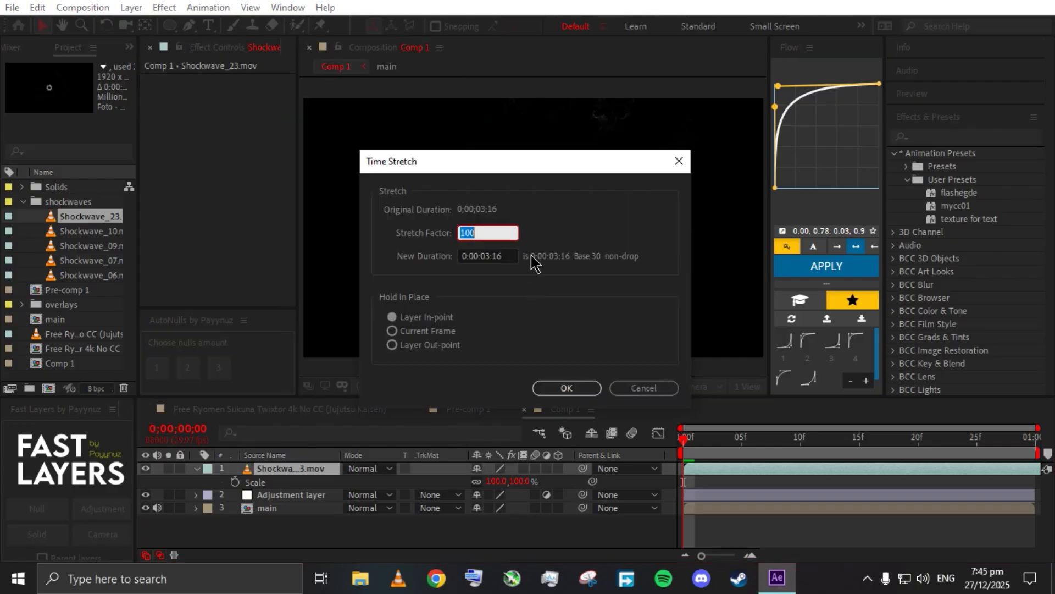
pyautogui.click(495, 257)
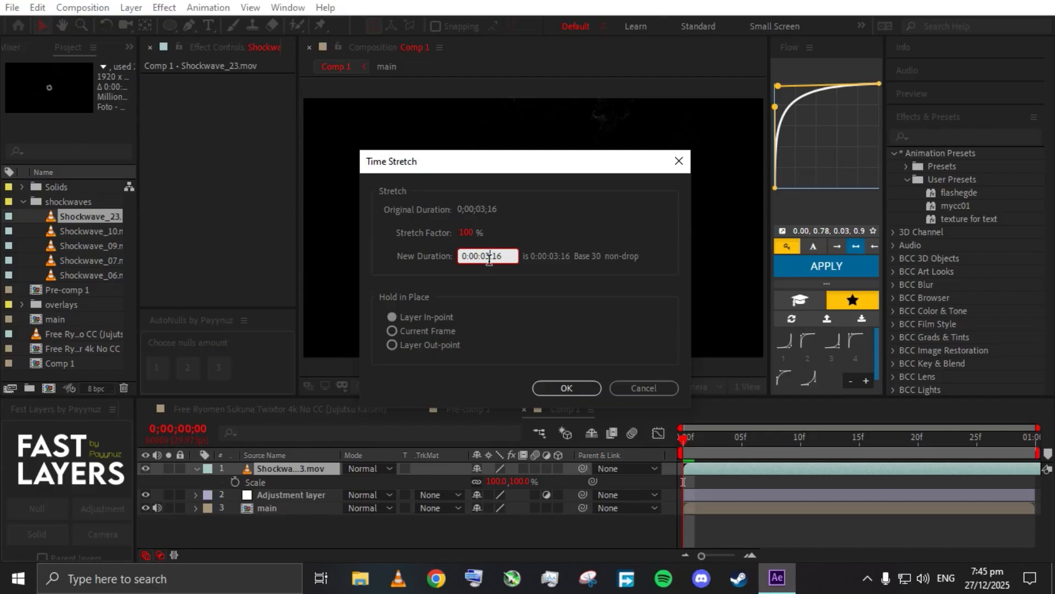
pyautogui.click(481, 241)
pyautogui.write('2')
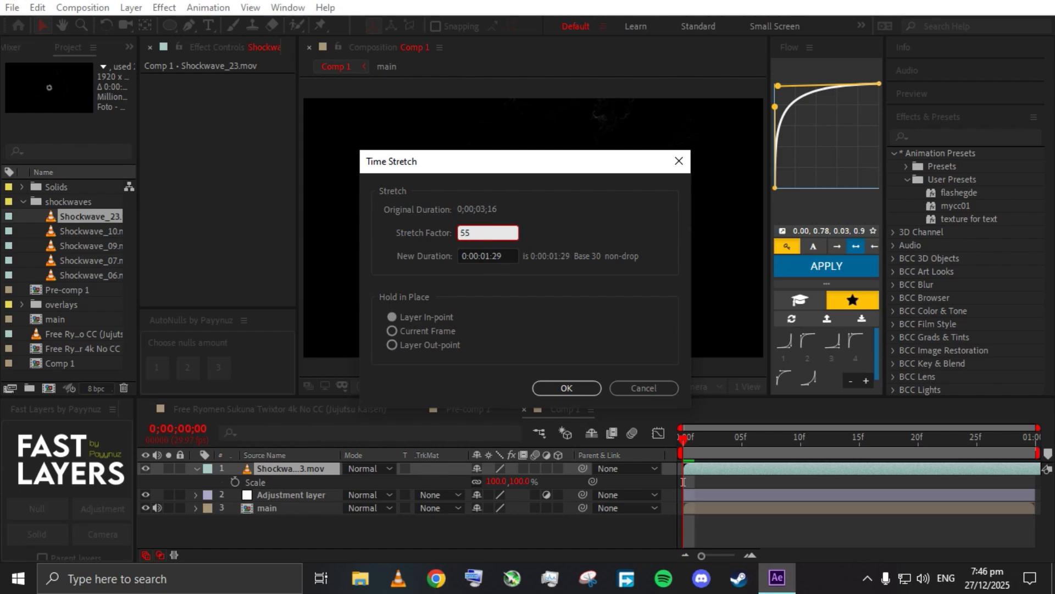
pyautogui.press('Return')
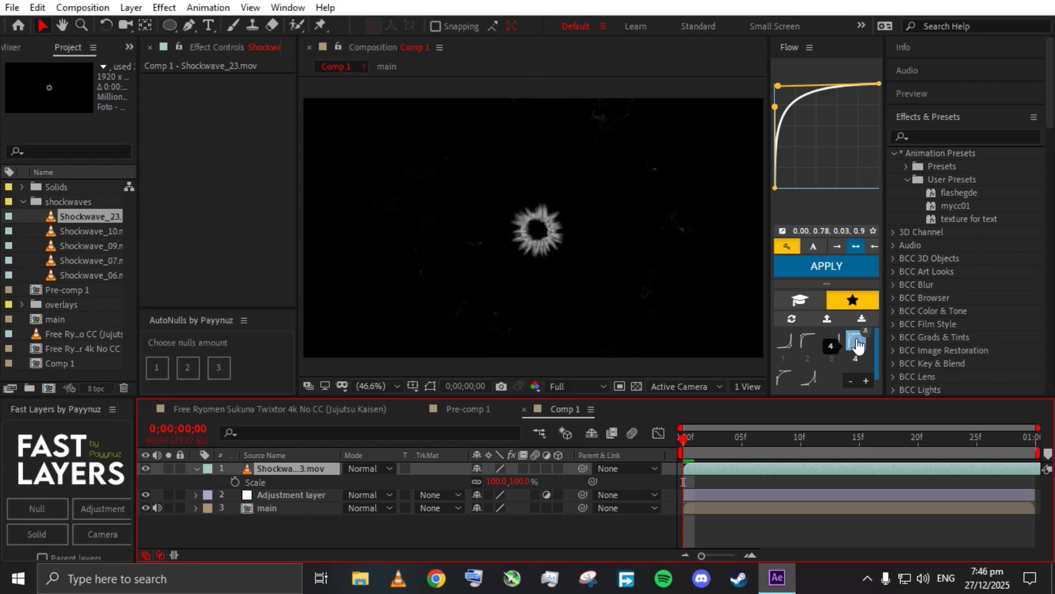
pyautogui.press('space')
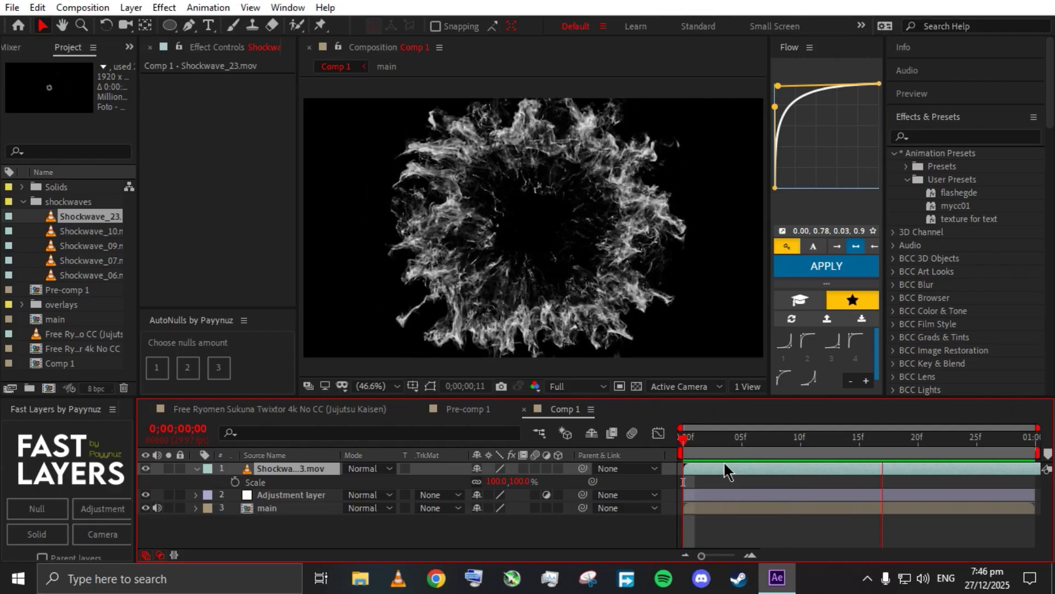
pyautogui.press('space')
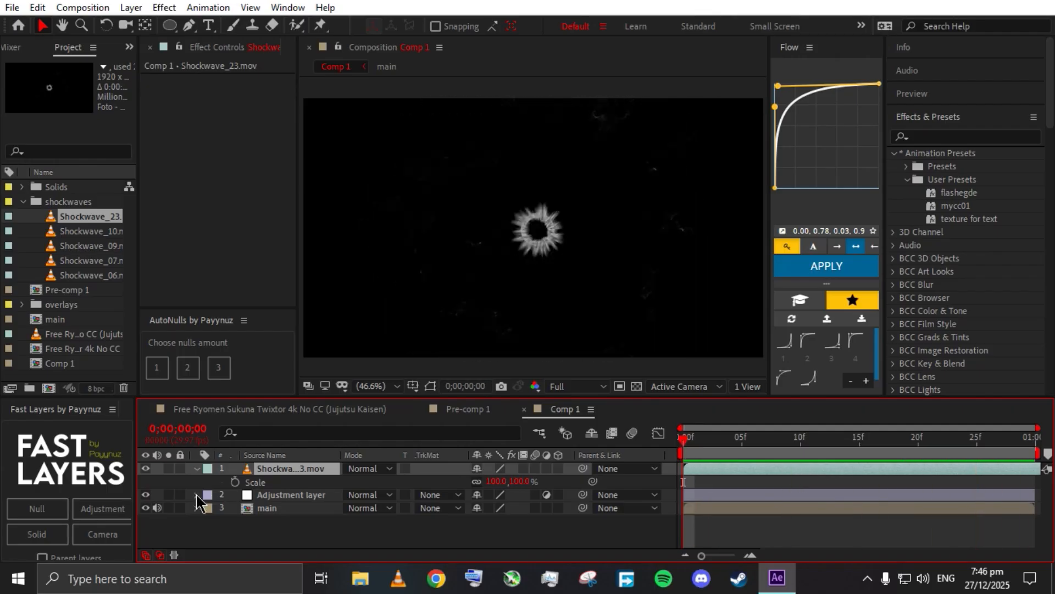
# - Try larger scales for the Shockwave_23 layer, settle on 97%, and preview it from the start
pyautogui.moveTo(498, 482); pyautogui.dragTo(595, 484)
pyautogui.press('space')
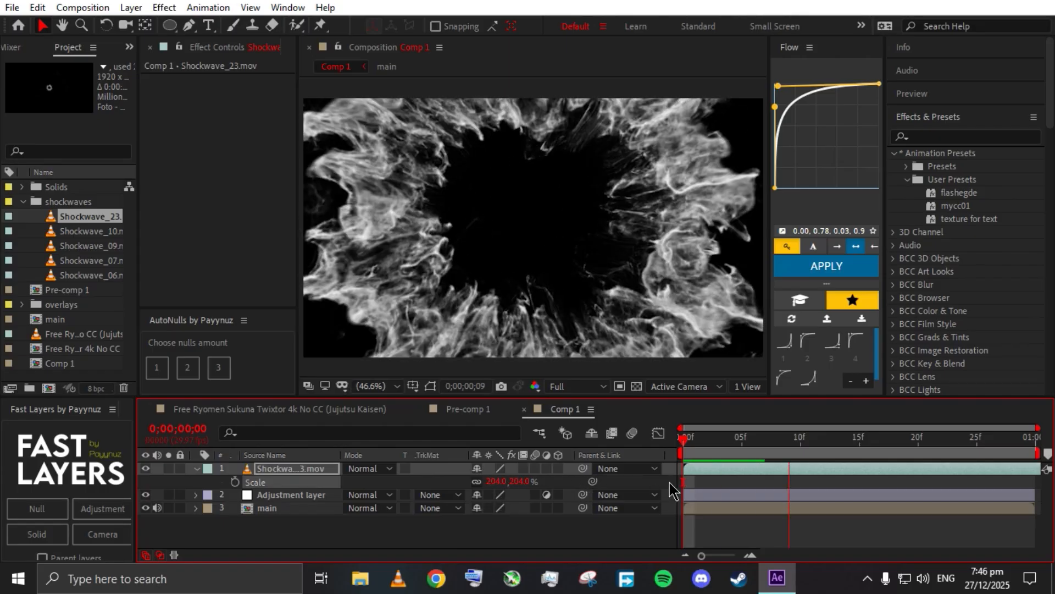
pyautogui.moveTo(499, 483); pyautogui.dragTo(473, 484)
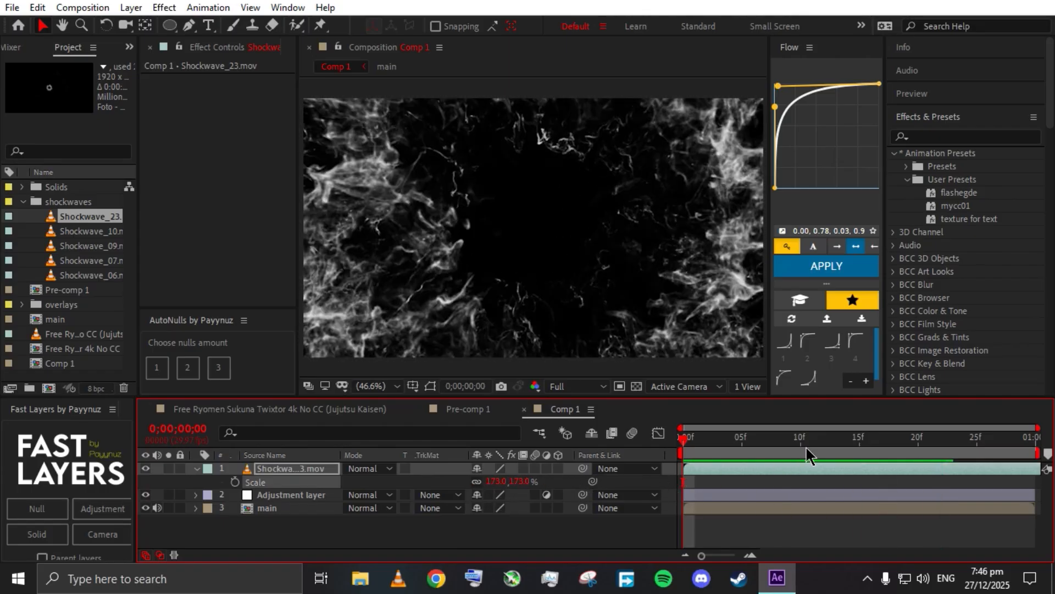
pyautogui.moveTo(806, 446); pyautogui.dragTo(882, 449)
pyautogui.moveTo(502, 482); pyautogui.dragTo(433, 478)
pyautogui.press('space')
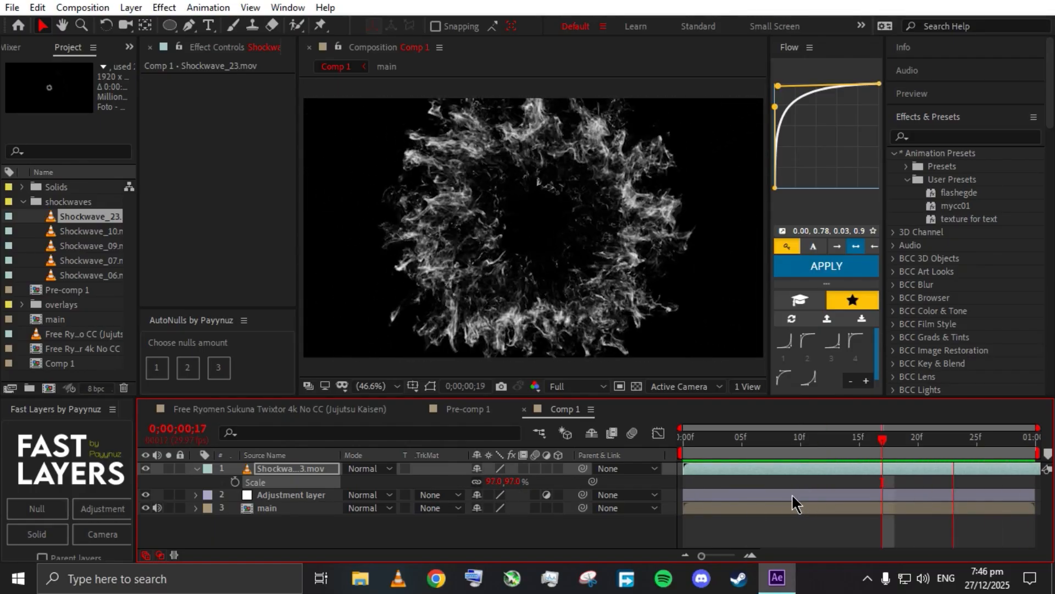
pyautogui.click(682, 450)
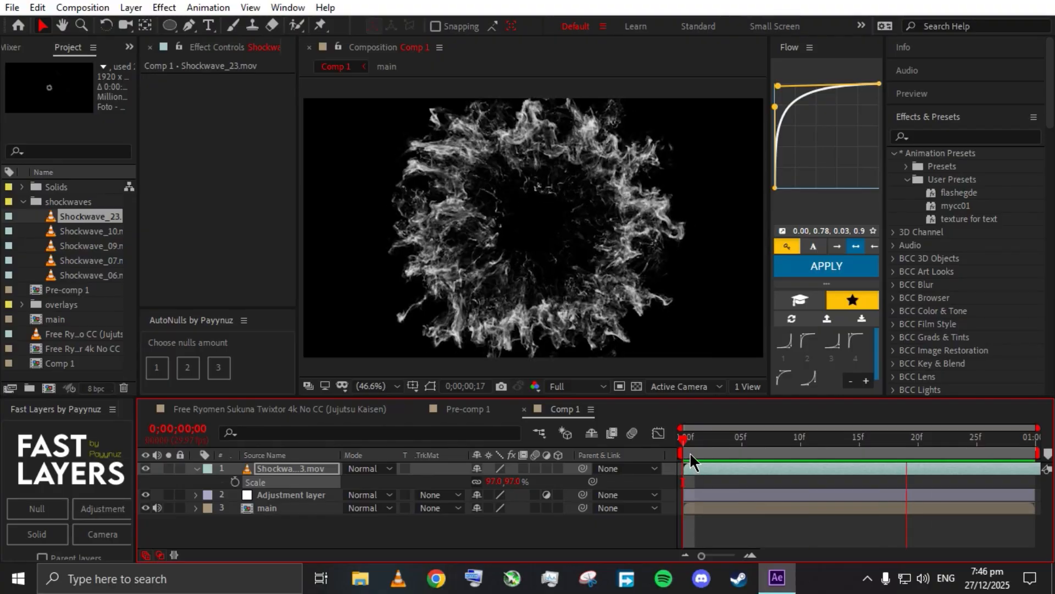
pyautogui.press('space')
pyautogui.click(196, 469)
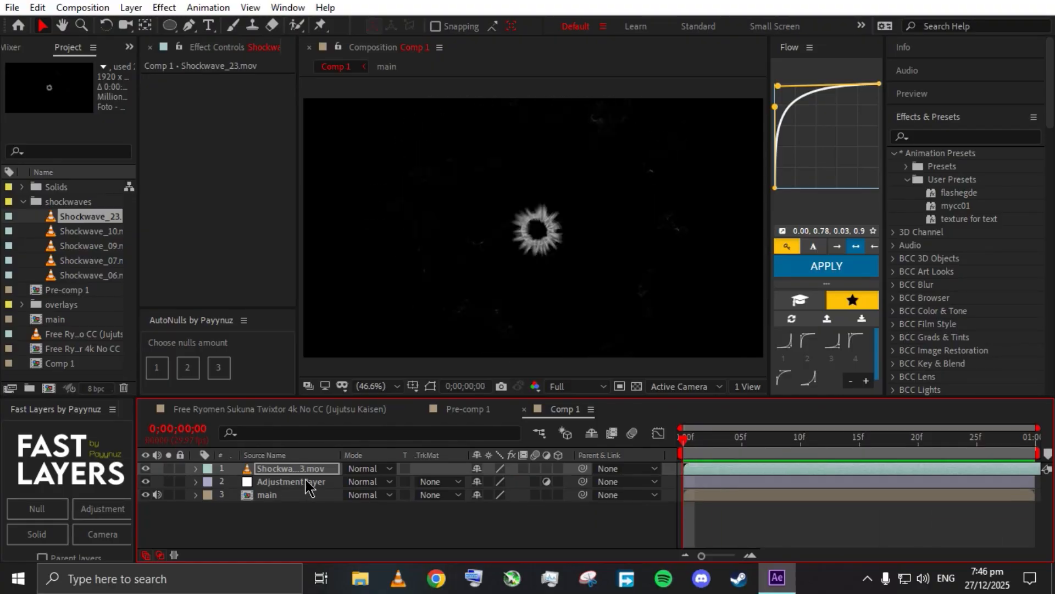
# - Place the adjustment layer above the Shockwave_23 layer and apply the Displacement Map effect to it
pyautogui.moveTo(314, 470); pyautogui.dragTo(308, 486)
pyautogui.click(296, 470)
pyautogui.hotkey('ctrl', 'space')
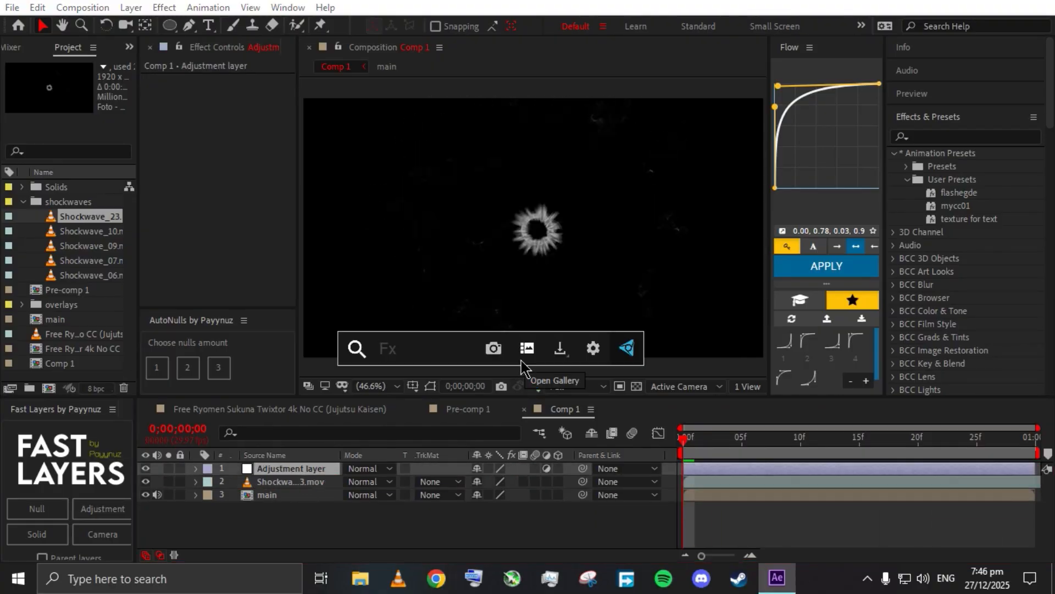
pyautogui.write('dis')
pyautogui.press('Return')
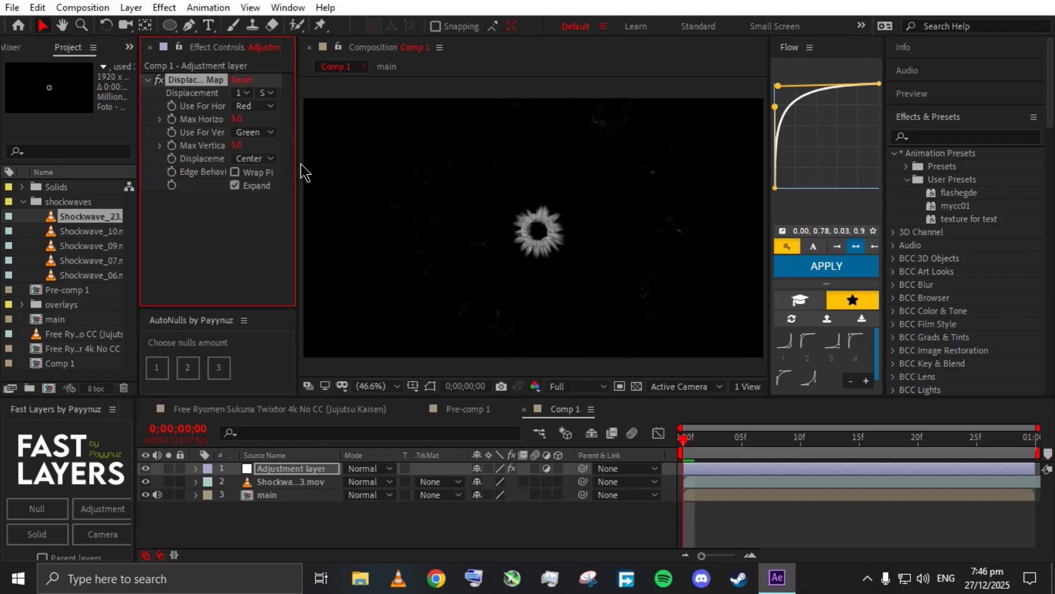
# - Use Shockwave_23.mov as the displacement map layer, hide the shockwave layer, and preview the distortion
pyautogui.click(244, 93)
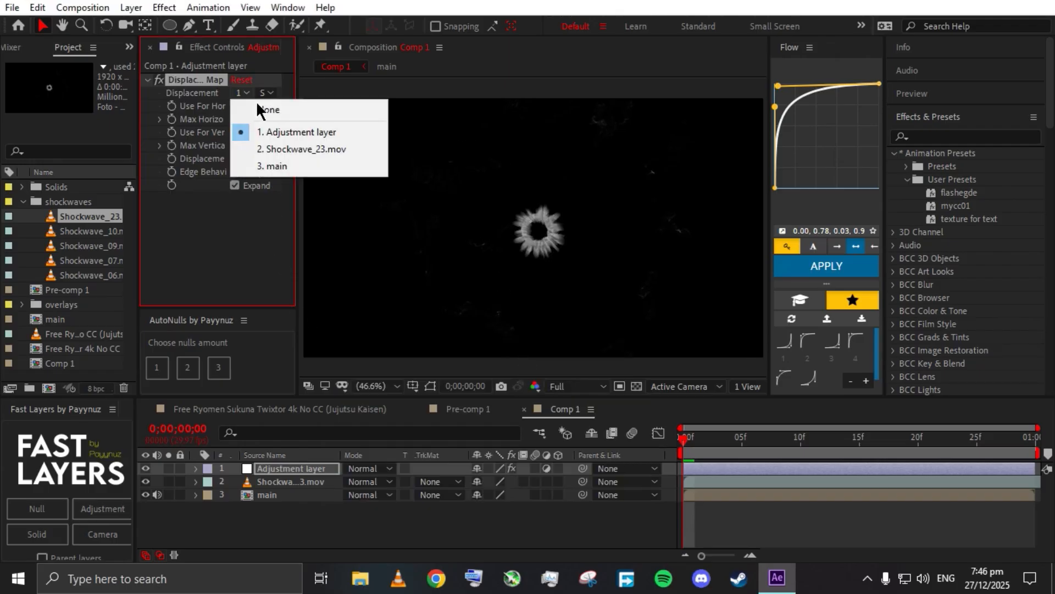
pyautogui.click(280, 154)
pyautogui.click(145, 482)
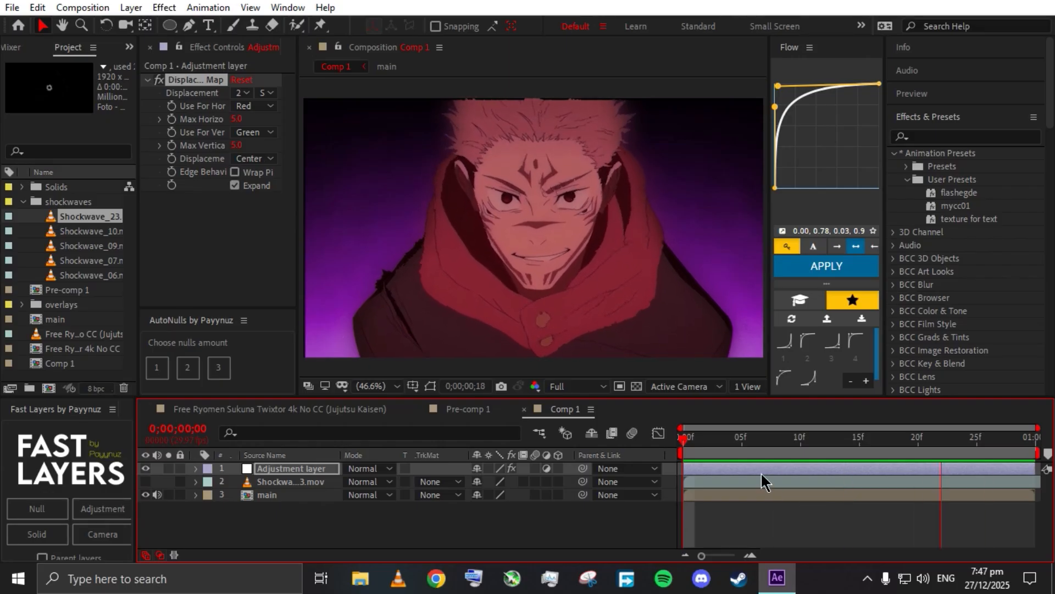
pyautogui.press('space')
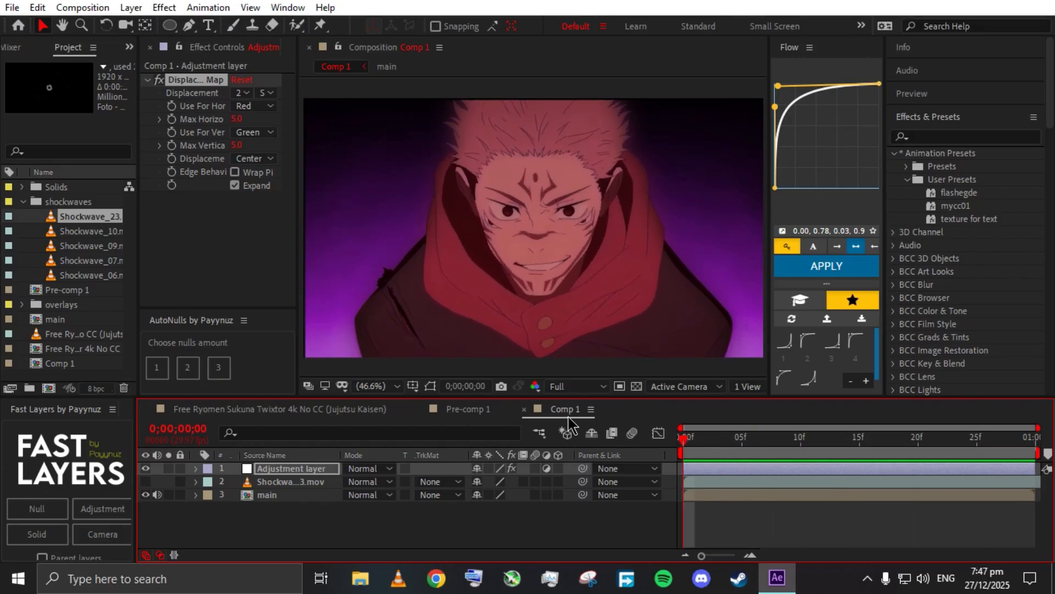
# - Open the main pre-comp and add an adjustment layer above its character and background layers
pyautogui.doubleClick(267, 496)
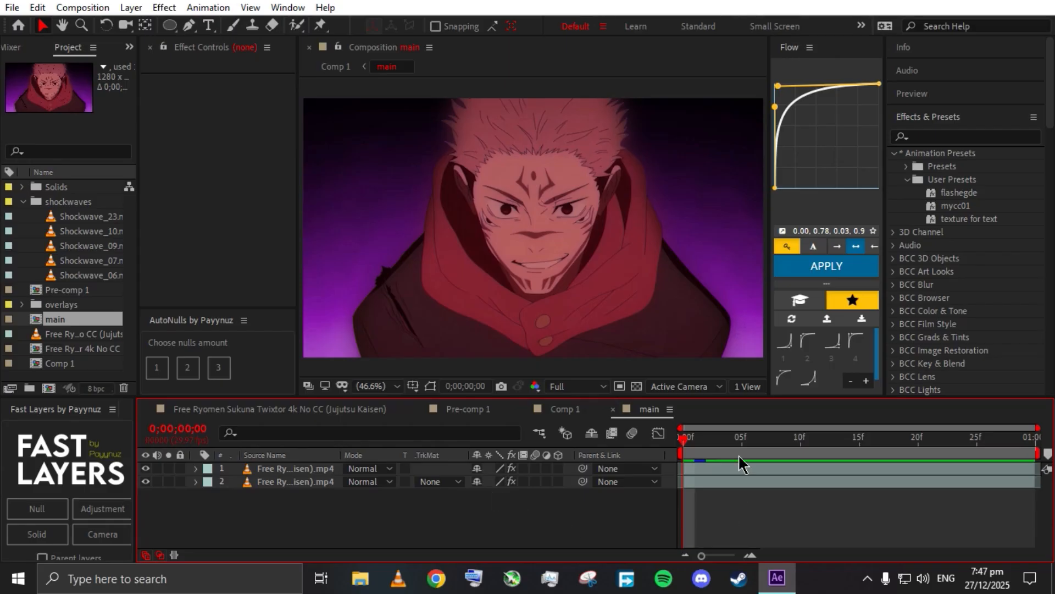
pyautogui.moveTo(738, 444); pyautogui.dragTo(635, 487)
pyautogui.click(282, 469)
pyautogui.click(114, 516)
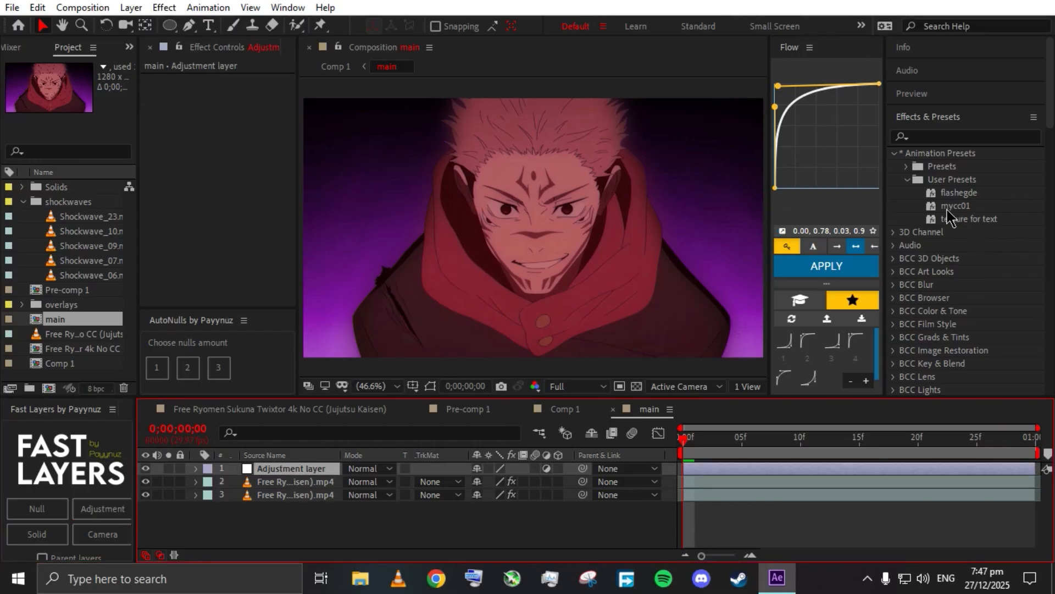
# - Apply the mycc01 user preset to the adjustment layer in main and collapse the effects it adds
pyautogui.moveTo(954, 206); pyautogui.dragTo(304, 470)
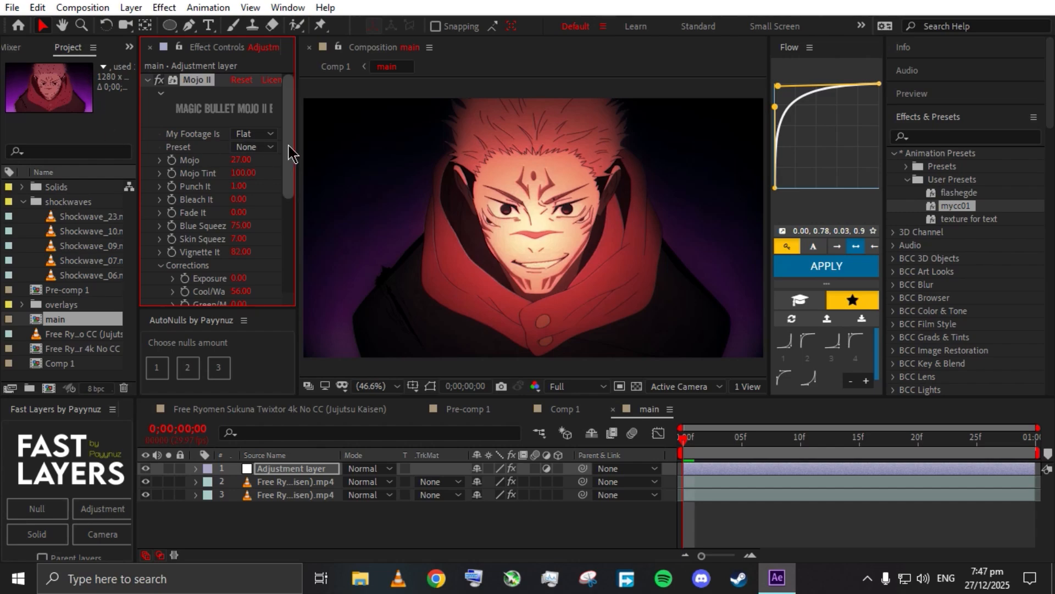
pyautogui.moveTo(289, 146); pyautogui.dragTo(288, 124)
pyautogui.click(147, 81)
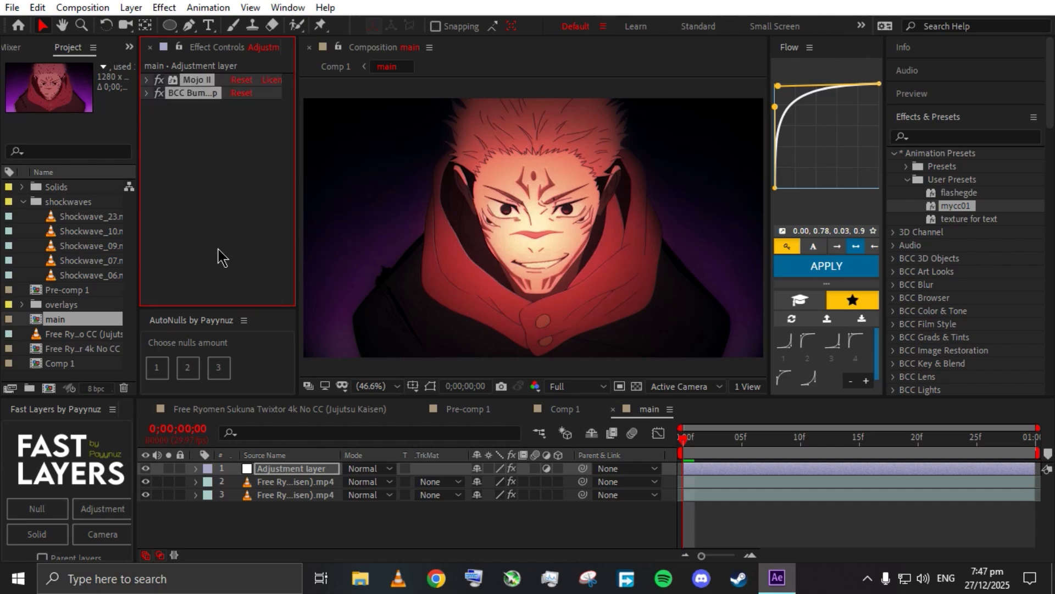
pyautogui.click(331, 518)
# - Insert all three clips from the overlays folder between the character layer and the background layer
pyautogui.click(301, 498)
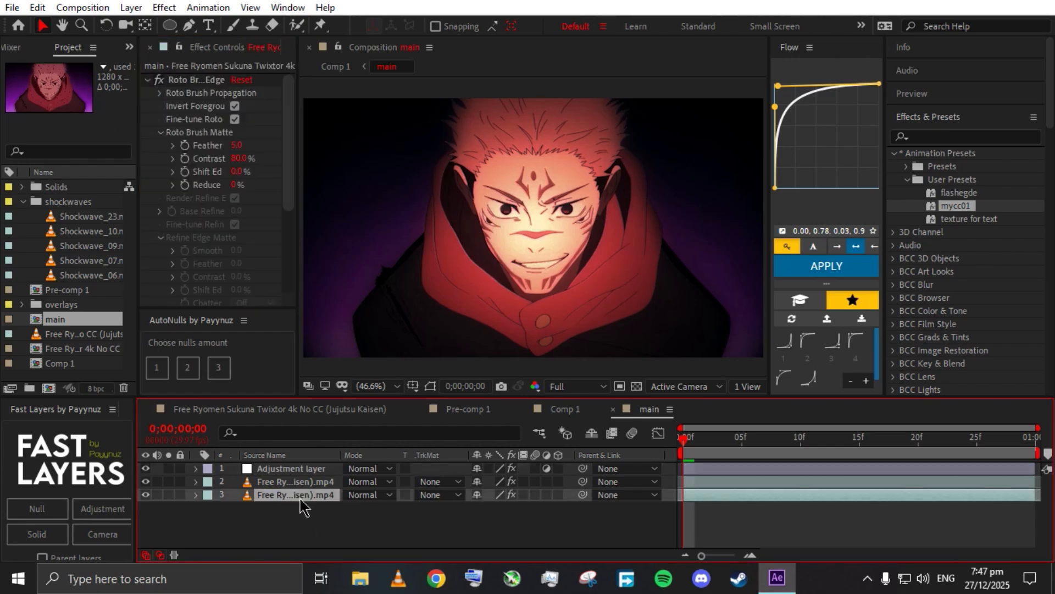
pyautogui.click(23, 201)
pyautogui.click(80, 247)
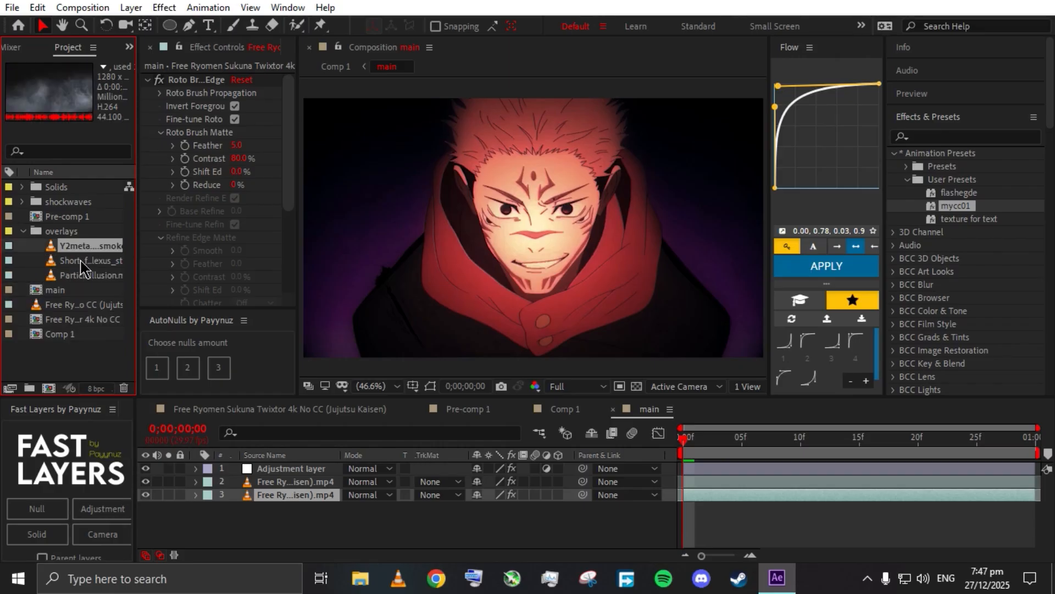
pyautogui.keyDown('shift'); pyautogui.click(81, 269); pyautogui.keyUp('shift')
pyautogui.moveTo(94, 246); pyautogui.dragTo(264, 490)
pyautogui.click(487, 545)
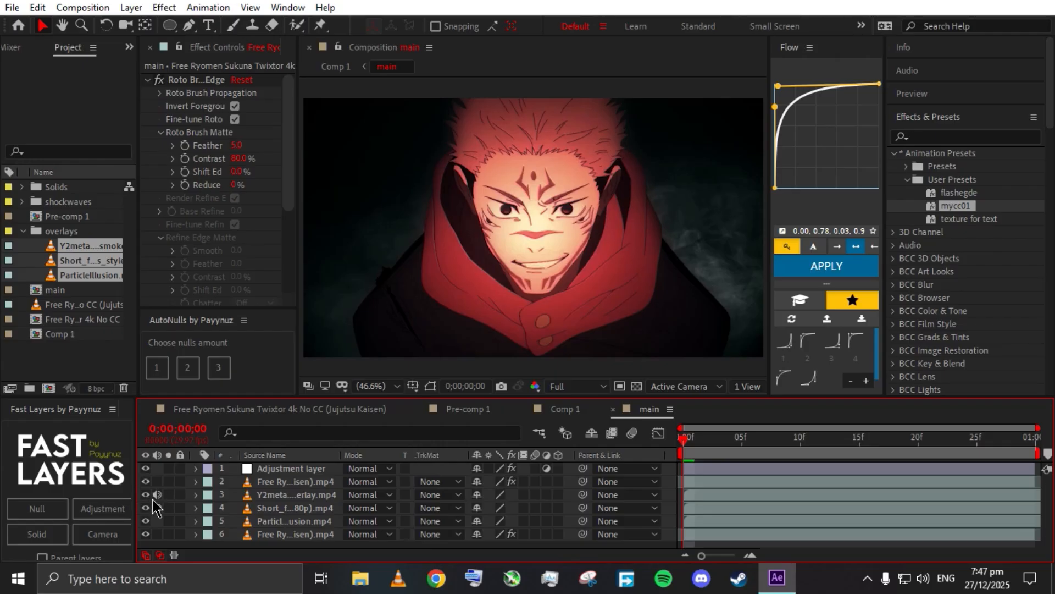
# - Hide the smoke and fantasy motion overlays and set the ParticleIllusion layer's blending mode to Add
pyautogui.moveTo(144, 495); pyautogui.dragTo(144, 508)
pyautogui.click(292, 521)
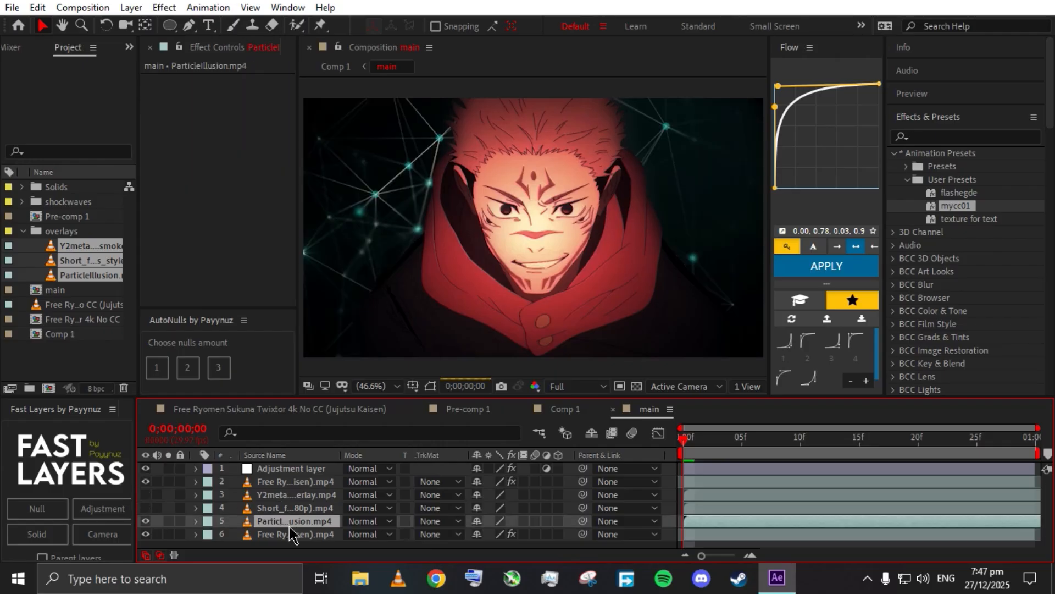
pyautogui.click(388, 531)
pyautogui.click(409, 172)
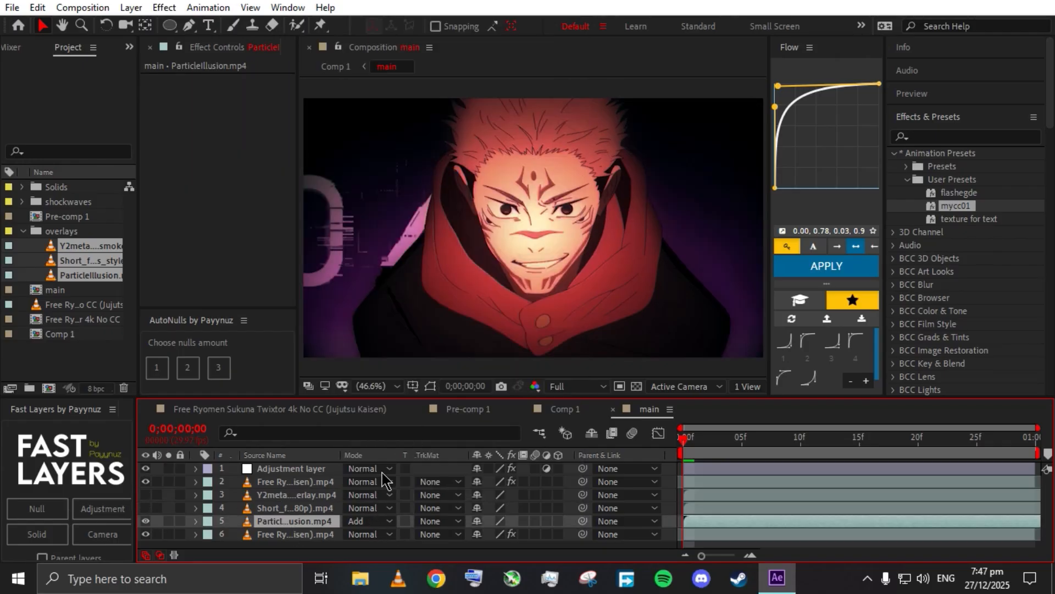
# - Set the fantasy motion background overlay's blending mode to Add and make that layer visible again
pyautogui.click(295, 507)
pyautogui.click(369, 507)
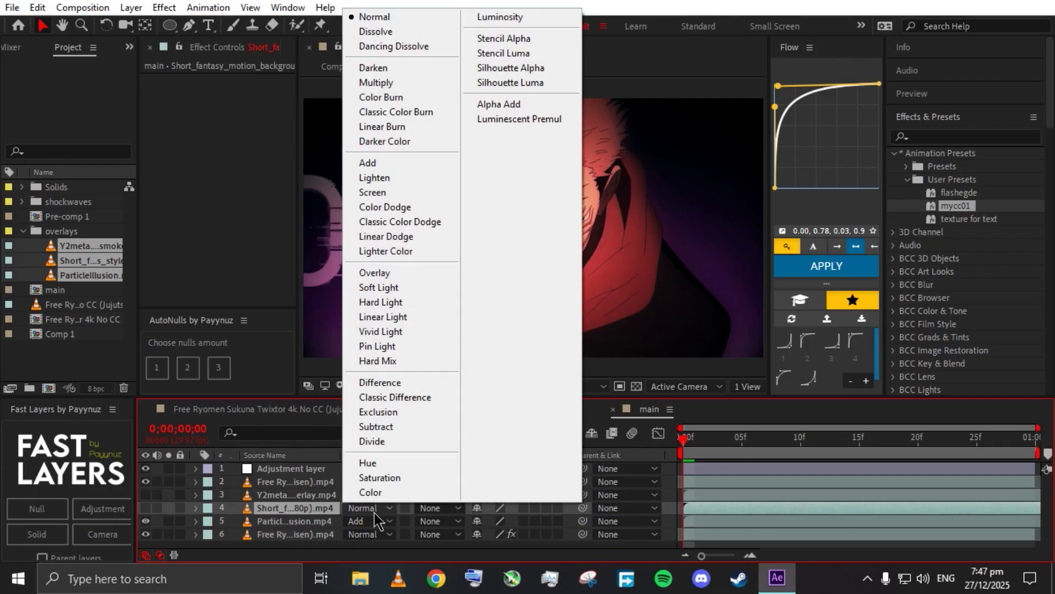
pyautogui.click(394, 162)
pyautogui.click(143, 510)
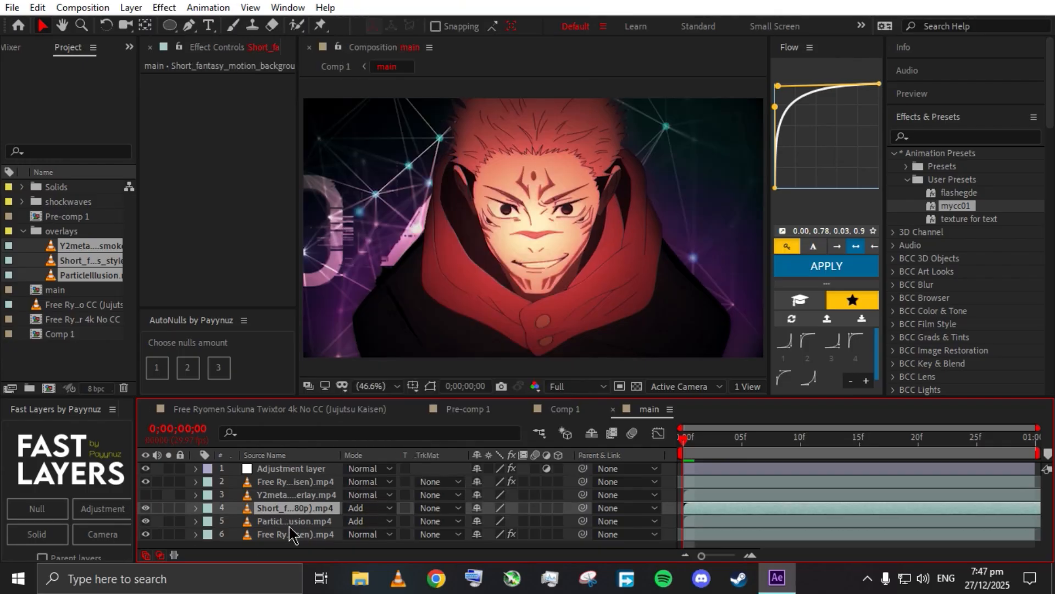
# - Reorder the overlays with the smoke clip above the character and ParticleIllusion above the fantasy clip, and select the background layer
pyautogui.moveTo(286, 521); pyautogui.dragTo(288, 477)
pyautogui.click(294, 498)
pyautogui.click(283, 509)
pyautogui.click(290, 534)
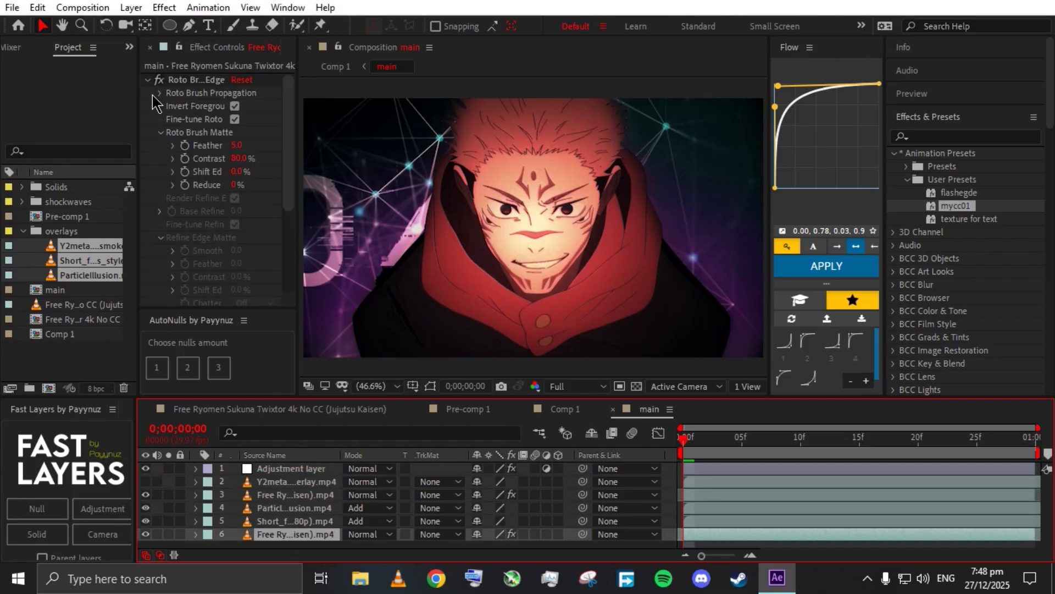
# - Copy the Tritone effect from the background layer onto the fantasy motion background overlay
pyautogui.click(147, 79)
pyautogui.moveTo(239, 147); pyautogui.dragTo(252, 150)
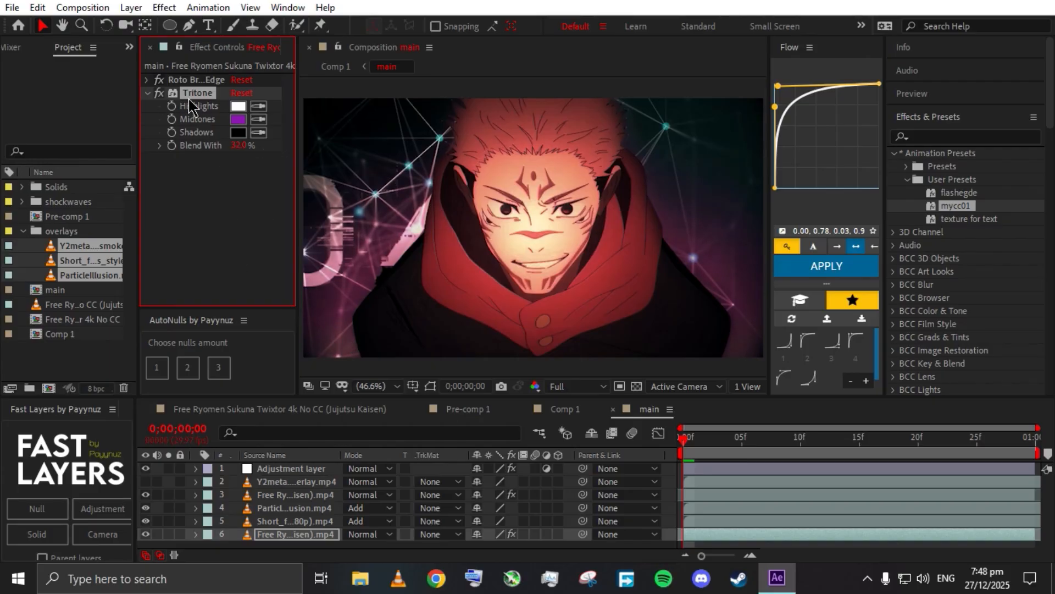
pyautogui.click(291, 523)
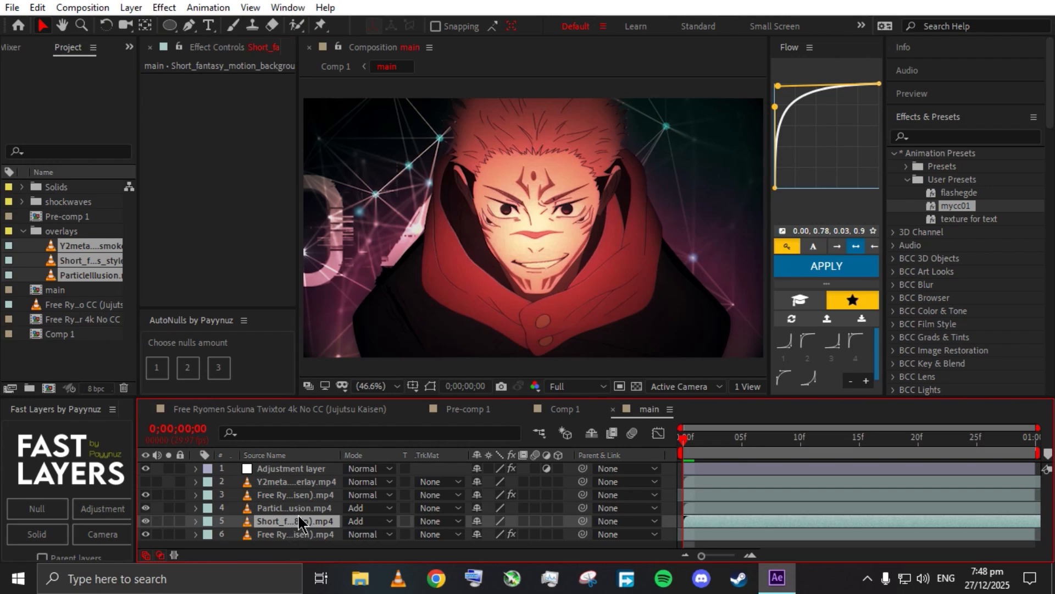
pyautogui.hotkey('ctrl', 'v')
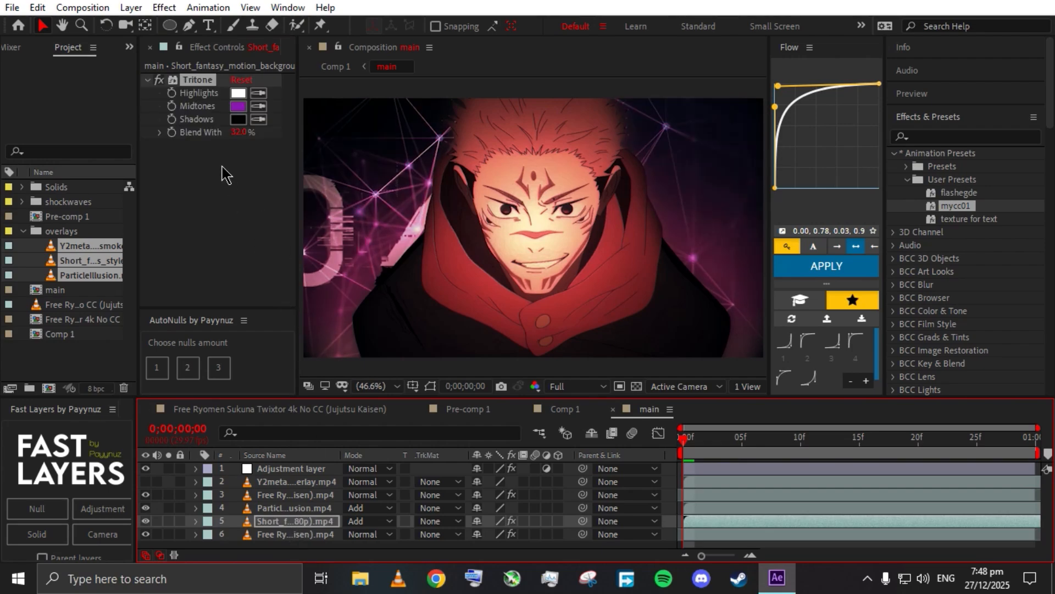
pyautogui.click(146, 81)
pyautogui.click(294, 494)
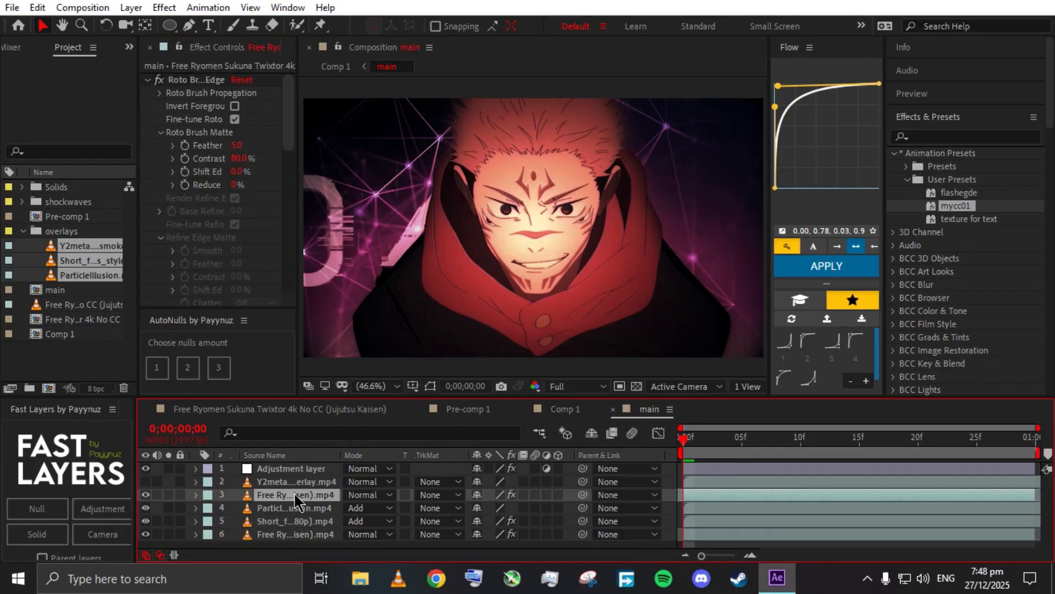
pyautogui.click(147, 80)
pyautogui.click(147, 93)
pyautogui.click(148, 93)
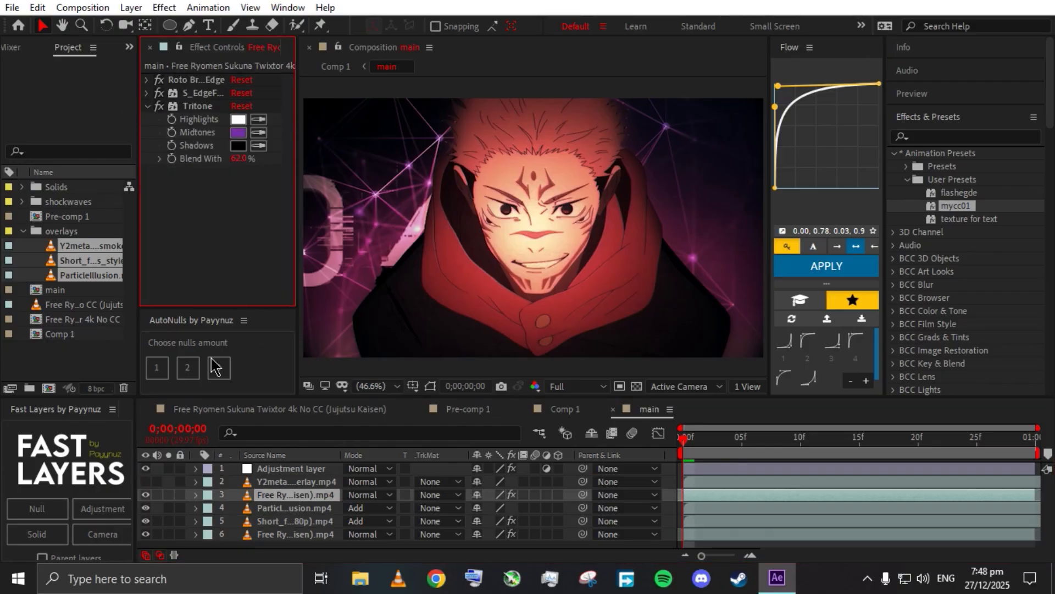
# - Make the smoke overlay visible and set its blending mode to Screen
pyautogui.click(145, 482)
pyautogui.click(367, 481)
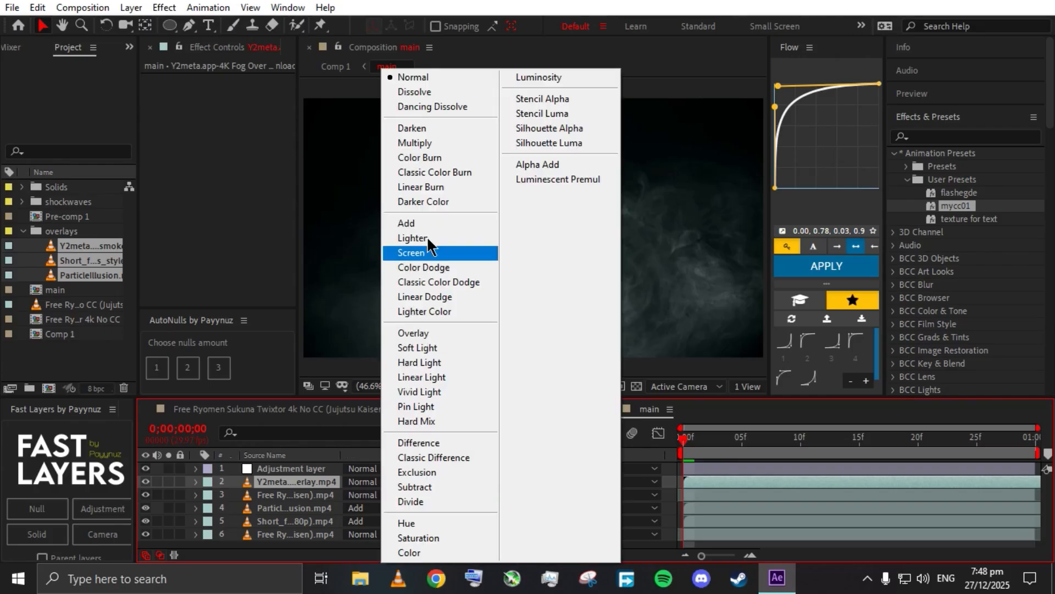
pyautogui.click(407, 224)
pyautogui.click(375, 487)
pyautogui.click(432, 254)
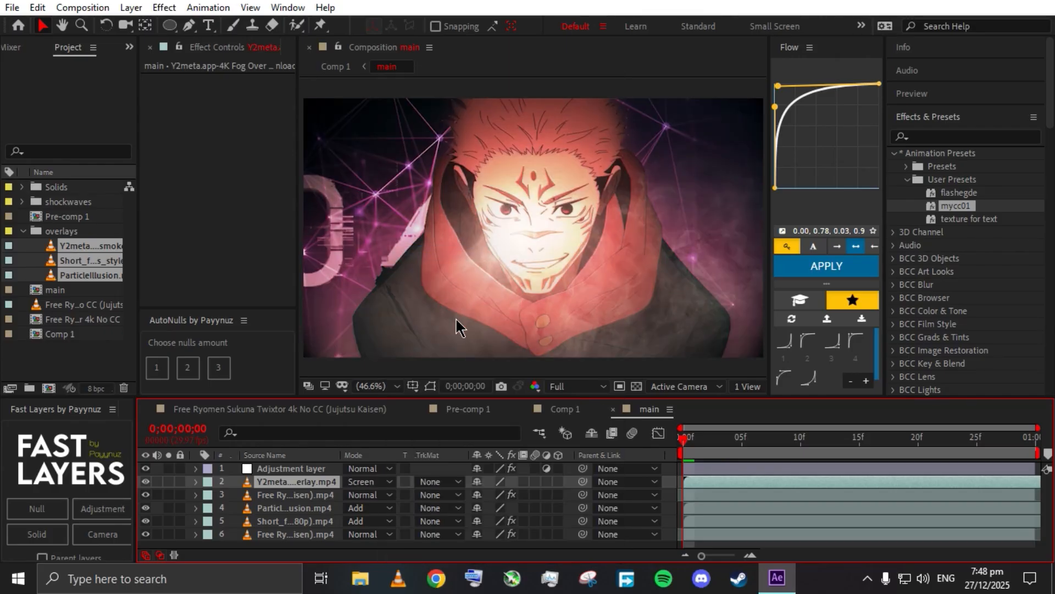
# - Copy the Mojo II effect from the adjustment layer onto the smoke overlay and move that overlay above the adjustment layer
pyautogui.click(291, 469)
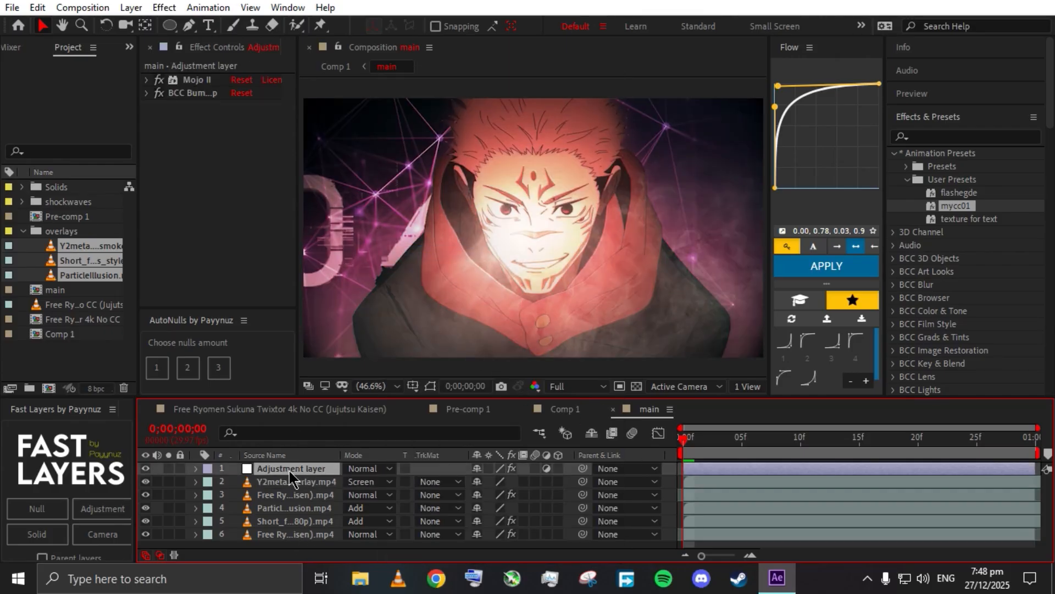
pyautogui.click(200, 103)
pyautogui.hotkey('ctrl', 'a')
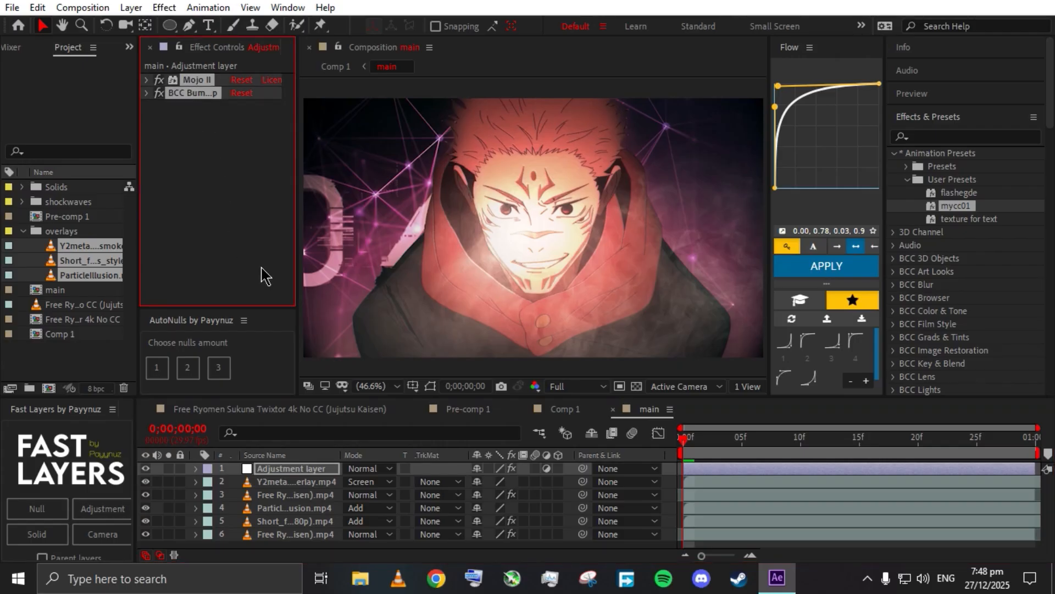
pyautogui.click(303, 486)
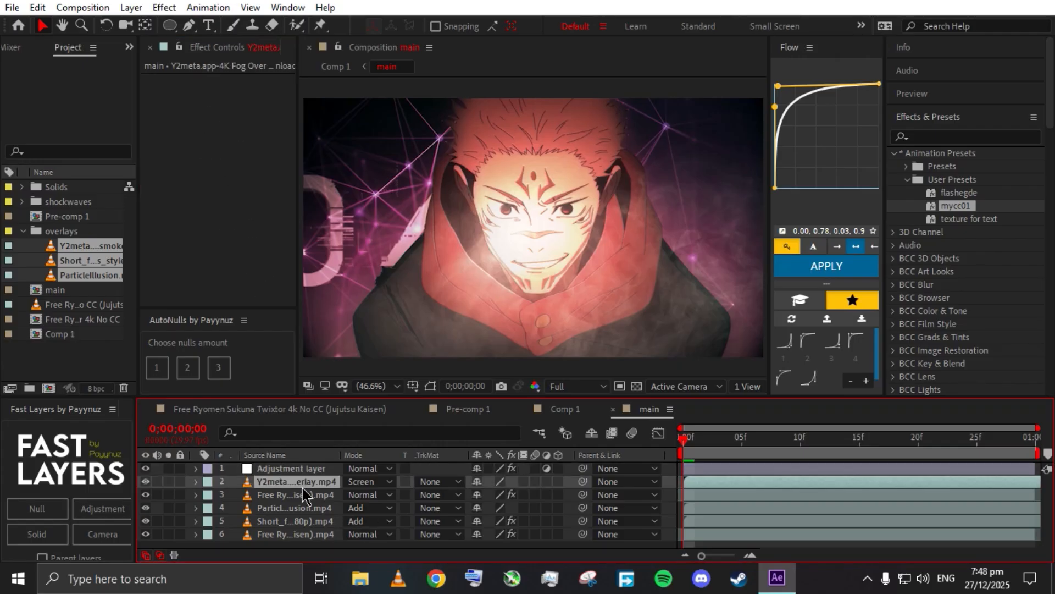
pyautogui.hotkey('ctrl', 'v')
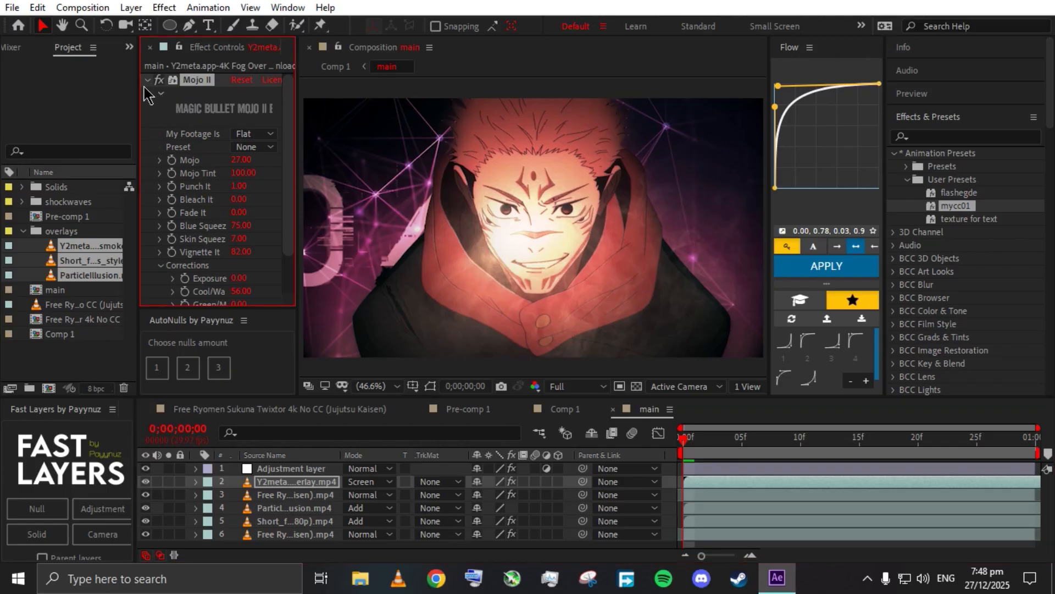
pyautogui.moveTo(299, 486); pyautogui.dragTo(291, 467)
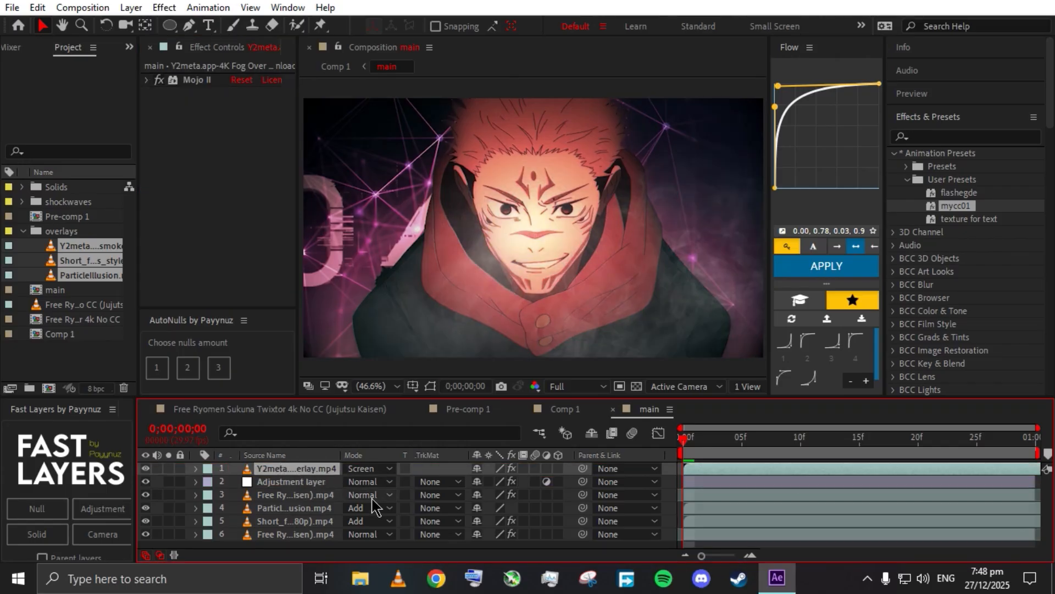
# - Copy the background layer's Tritone effect onto the smoke overlay
pyautogui.click(314, 534)
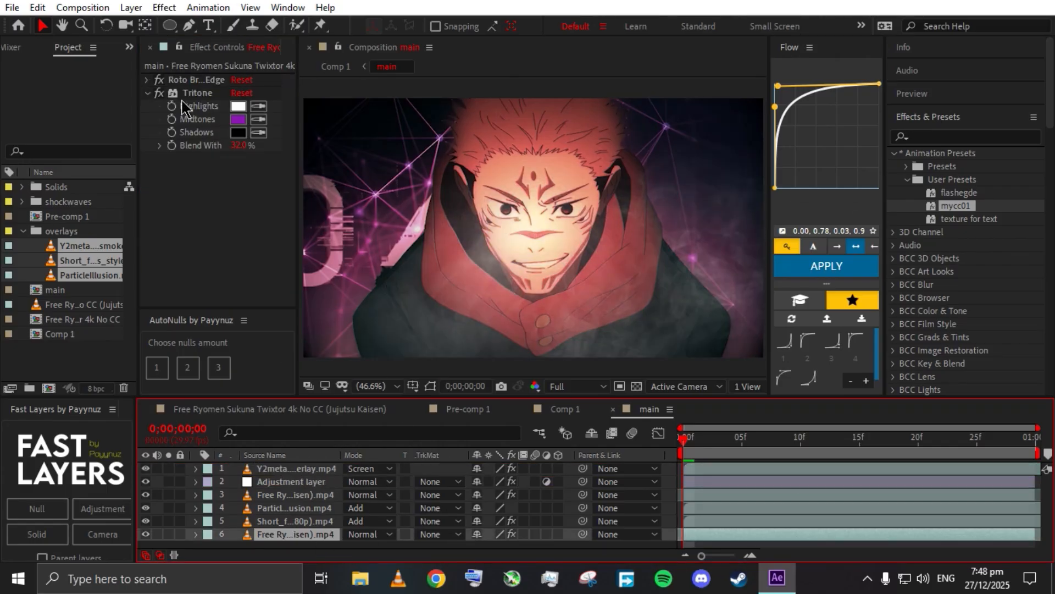
pyautogui.click(183, 104)
pyautogui.click(297, 468)
pyautogui.hotkey('ctrl', 'v')
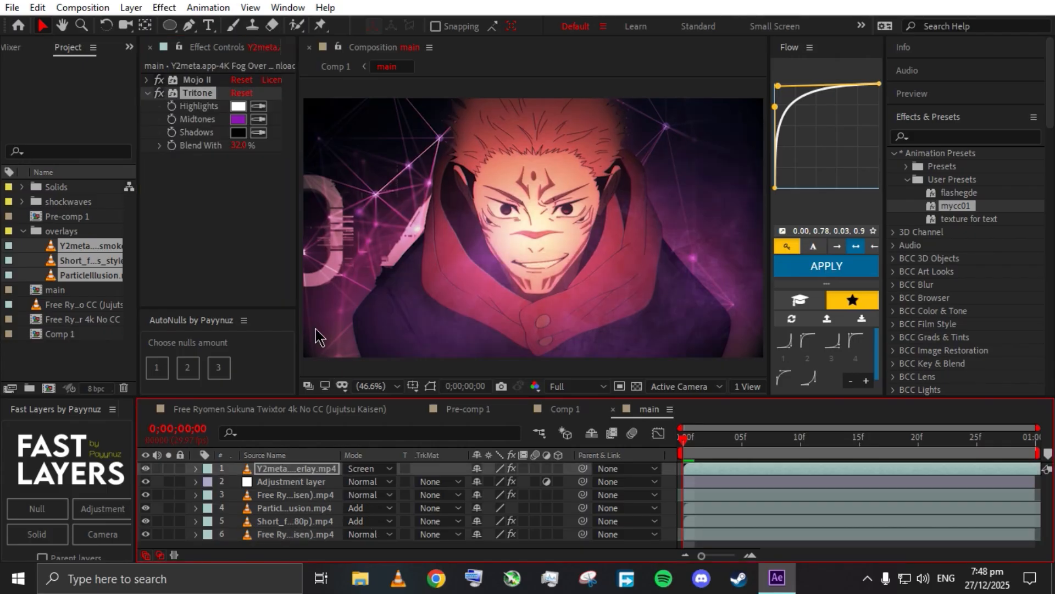
# - Set Blend With to 53% on the smoke overlay's Tritone effect and preview the main composition
pyautogui.click(240, 145)
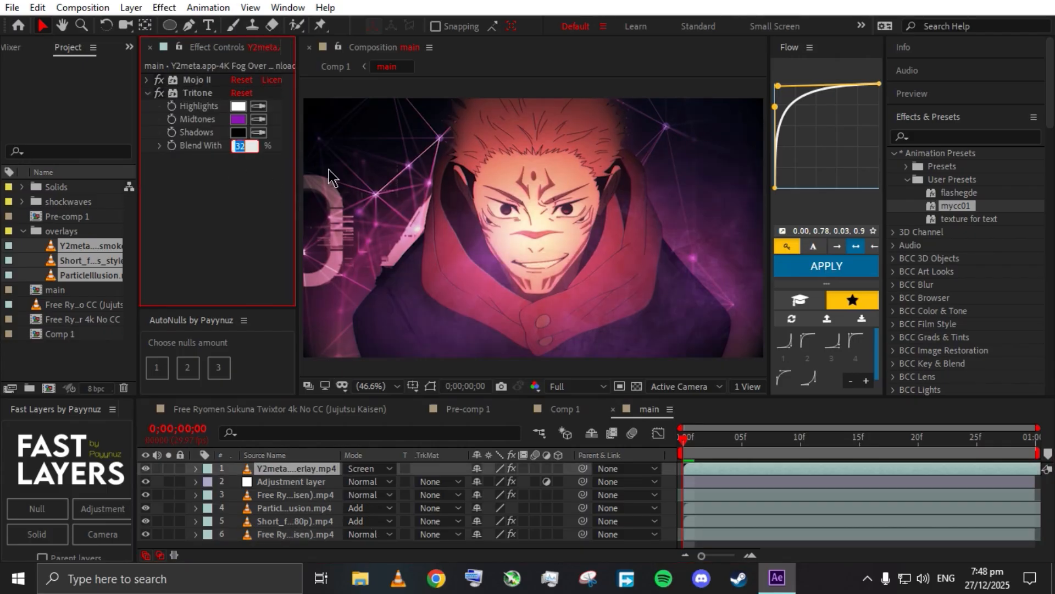
pyautogui.write('53')
pyautogui.press('Return')
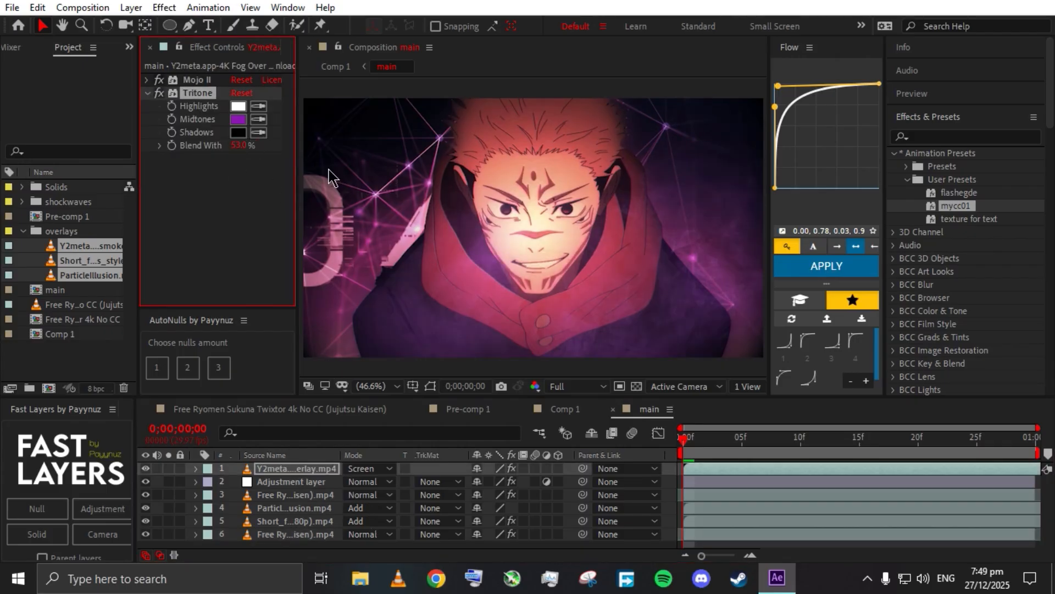
pyautogui.click(148, 93)
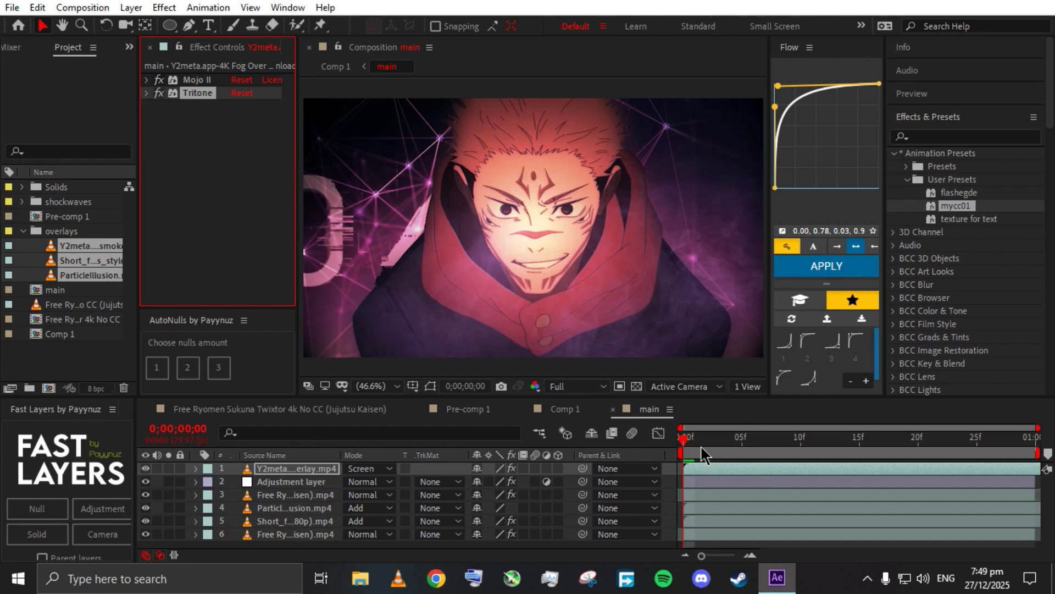
pyautogui.press('space')
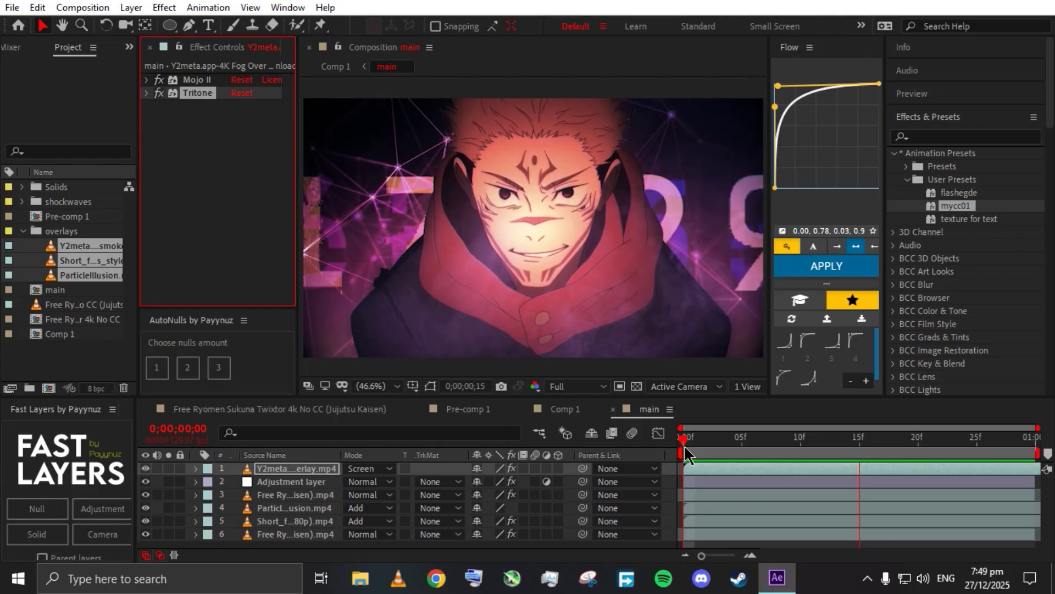
pyautogui.click(684, 444)
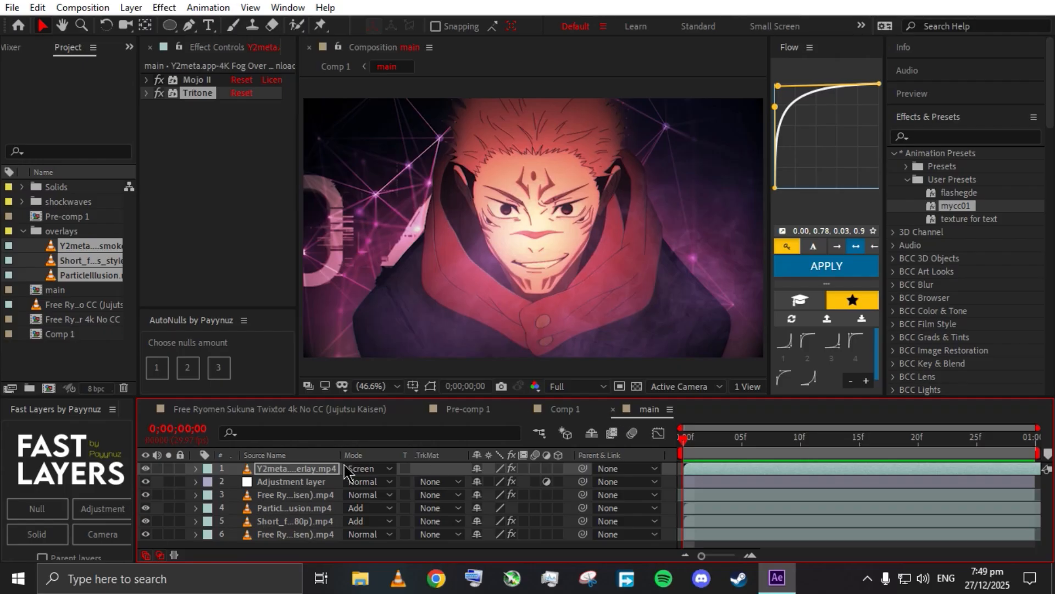
# - Examine the adjustment layers and their effects in the Free Ryomen Sukuna Twixtor 4k No CC composition
pyautogui.click(565, 410)
pyautogui.click(308, 469)
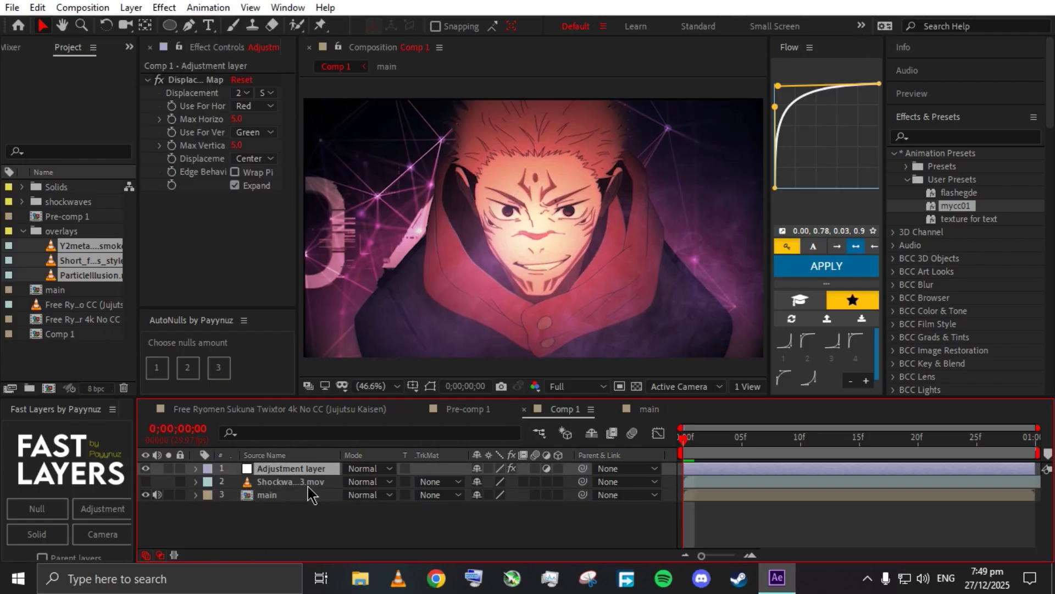
pyautogui.click(312, 495)
pyautogui.click(324, 411)
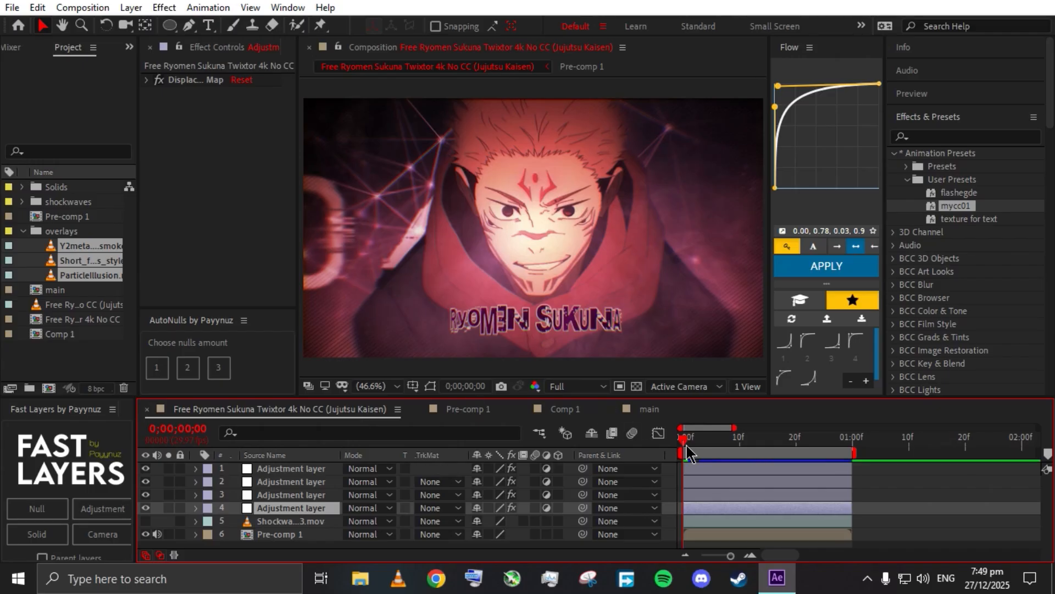
pyautogui.moveTo(691, 450)
pyautogui.mouseDown()
pyautogui.moveTo(721, 449)
pyautogui.moveTo(681, 449)
pyautogui.moveTo(757, 450)
pyautogui.moveTo(682, 449)
pyautogui.mouseUp()
pyautogui.click(301, 472)
pyautogui.click(287, 496)
pyautogui.click(290, 508)
# - Copy the red-midtone Tritone adjustment layer from the Free Ryomen Sukuna composition to the top of Comp 1
pyautogui.click(290, 483)
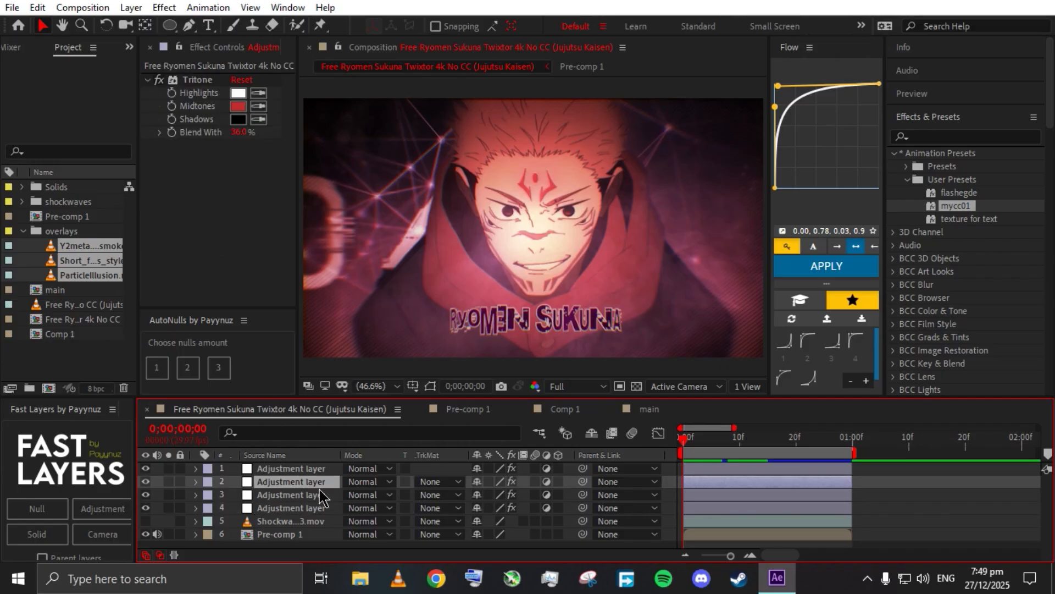
pyautogui.click(641, 410)
pyautogui.click(556, 410)
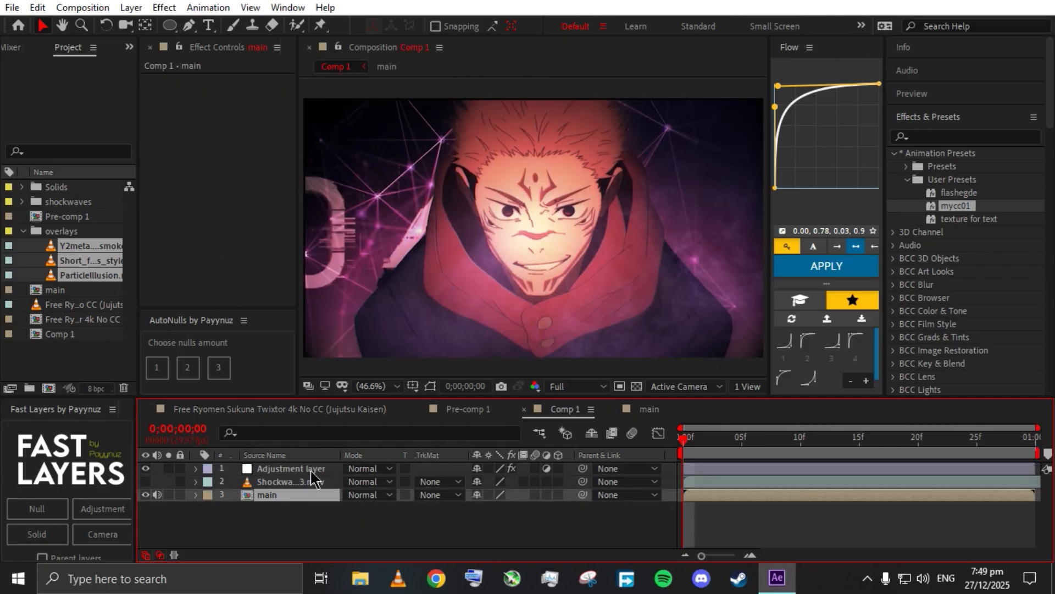
pyautogui.click(315, 470)
pyautogui.hotkey('ctrl', 'v')
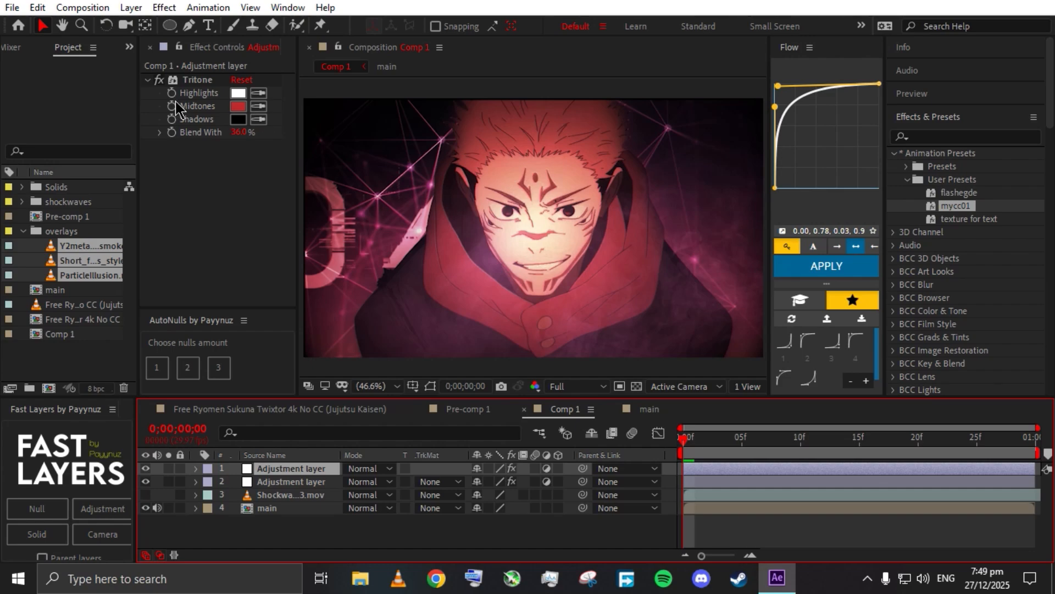
# - Compare the Comp 1 frame with the pasted adjustment layer's Tritone effect turned off and on
pyautogui.click(305, 483)
pyautogui.click(305, 469)
pyautogui.click(160, 80)
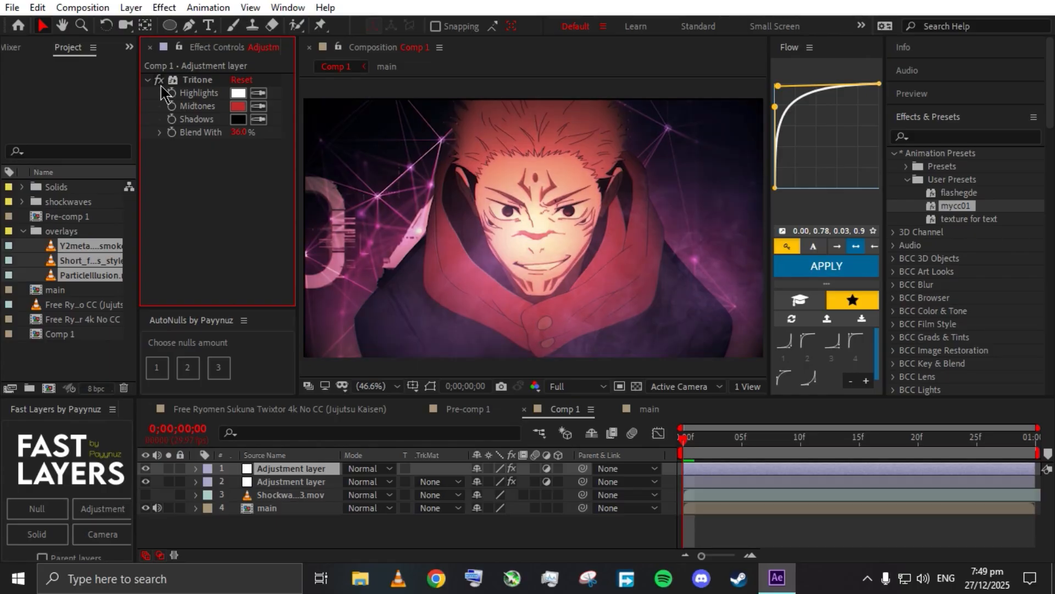
pyautogui.click(159, 80)
# - Add a new adjustment layer at the top of Comp 1 and apply the uni.Chromatic Aberration effect to it
pyautogui.hotkey('ctrl', 'alt', 'y')
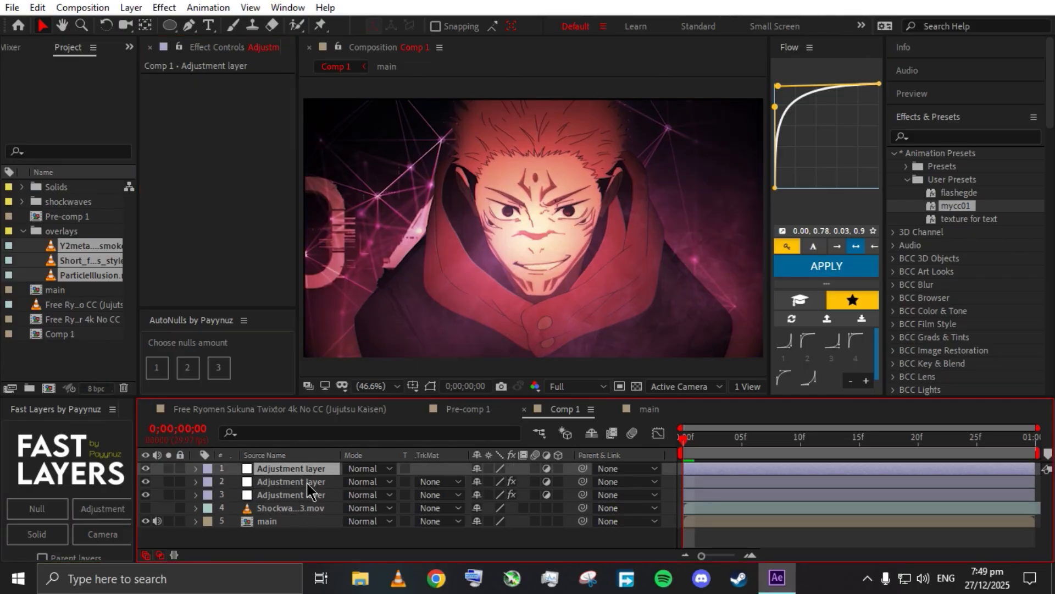
pyautogui.hotkey('ctrl', 'space')
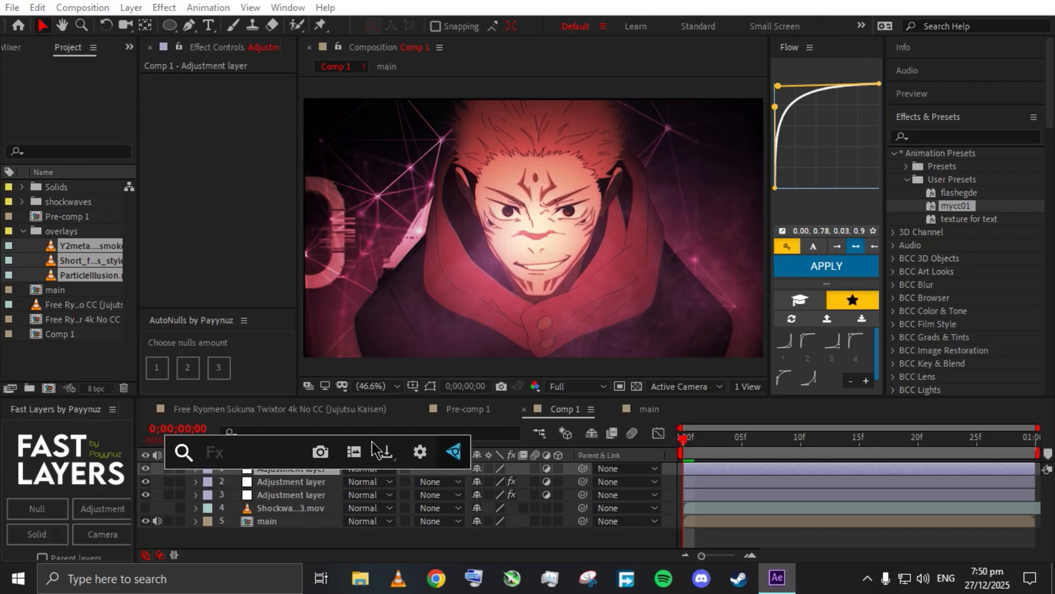
pyautogui.write('chro')
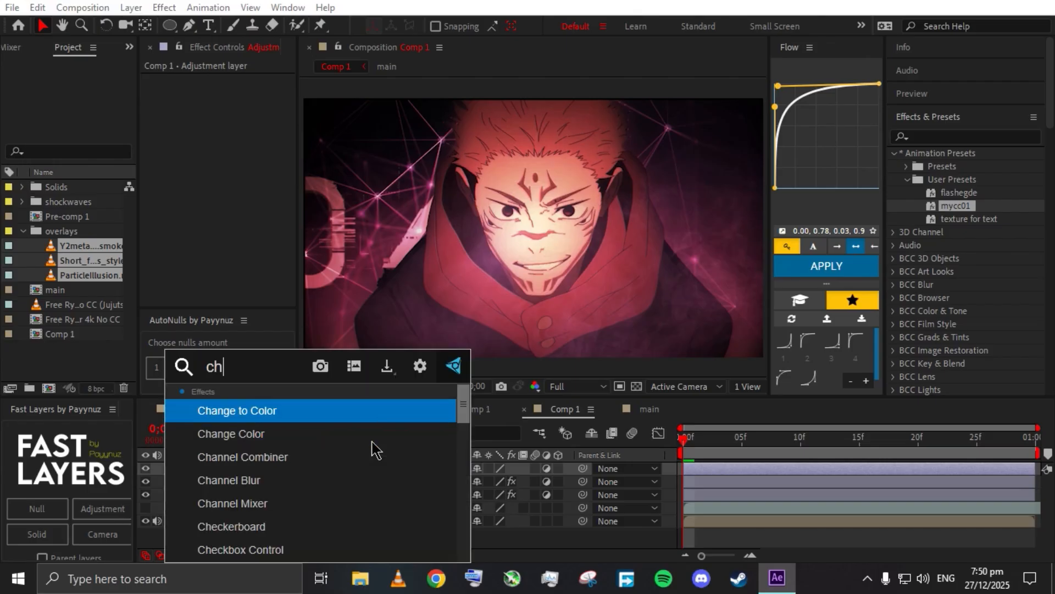
pyautogui.press('Down')
pyautogui.press('Down')
pyautogui.press('Down')
pyautogui.press('Down')
pyautogui.press('Down')
pyautogui.press('Down')
pyautogui.press('Down')
pyautogui.press('Down')
pyautogui.press('Down')
pyautogui.press('Up')
pyautogui.press('Up')
pyautogui.press('Up')
pyautogui.press('Up')
pyautogui.press('Up')
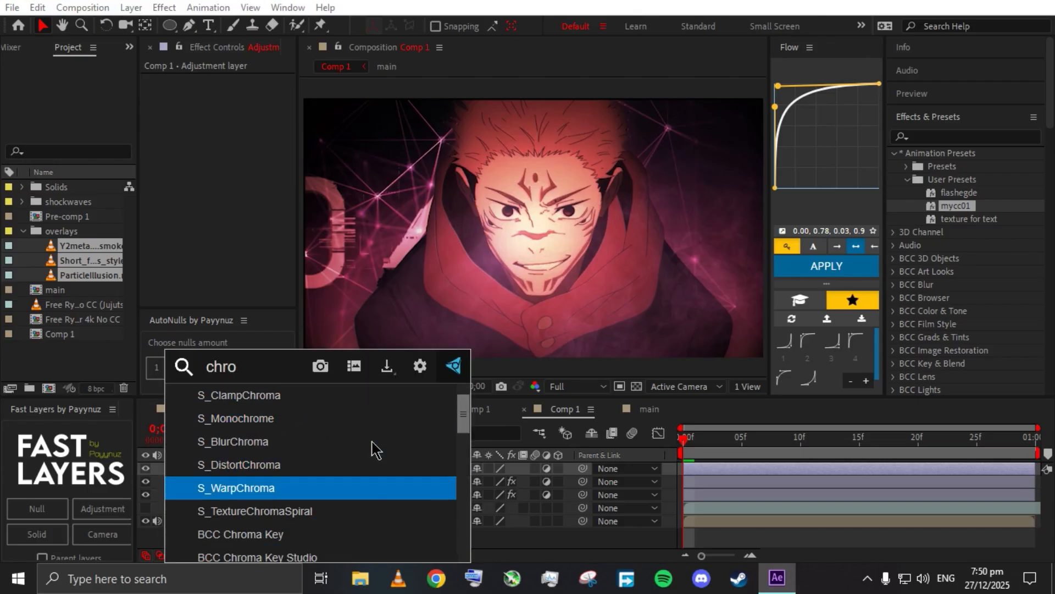
pyautogui.press('Down')
pyautogui.press('Down')
pyautogui.press('Down')
pyautogui.press('Down')
pyautogui.press('Down')
pyautogui.press('Down')
pyautogui.press('Return')
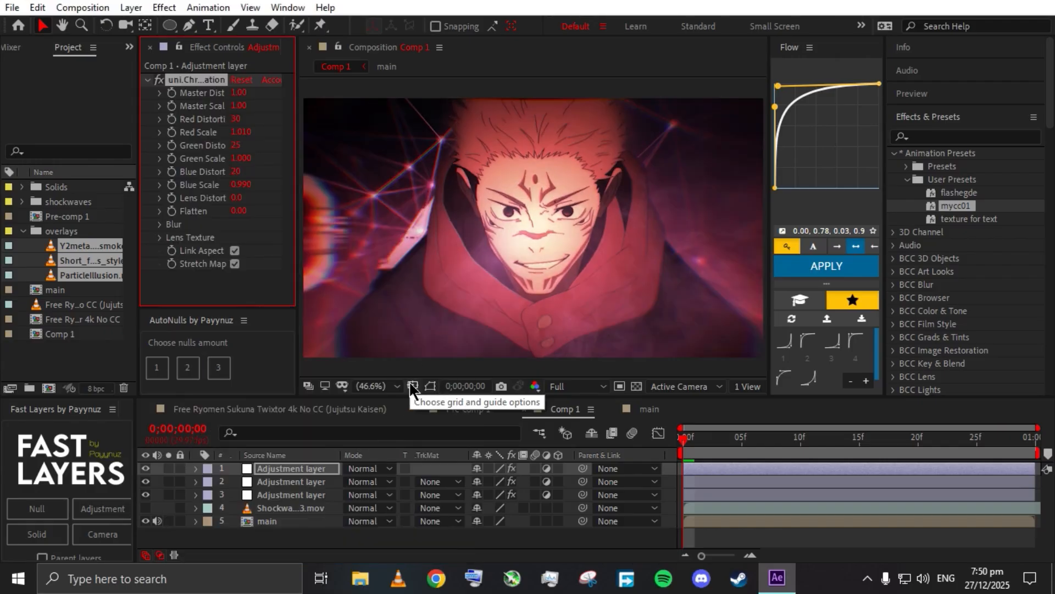
# - Set the chromatic aberration effect's Master Distortion to 0.01 and its Lens Texture to Frozen
pyautogui.moveTo(238, 93); pyautogui.dragTo(150, 83)
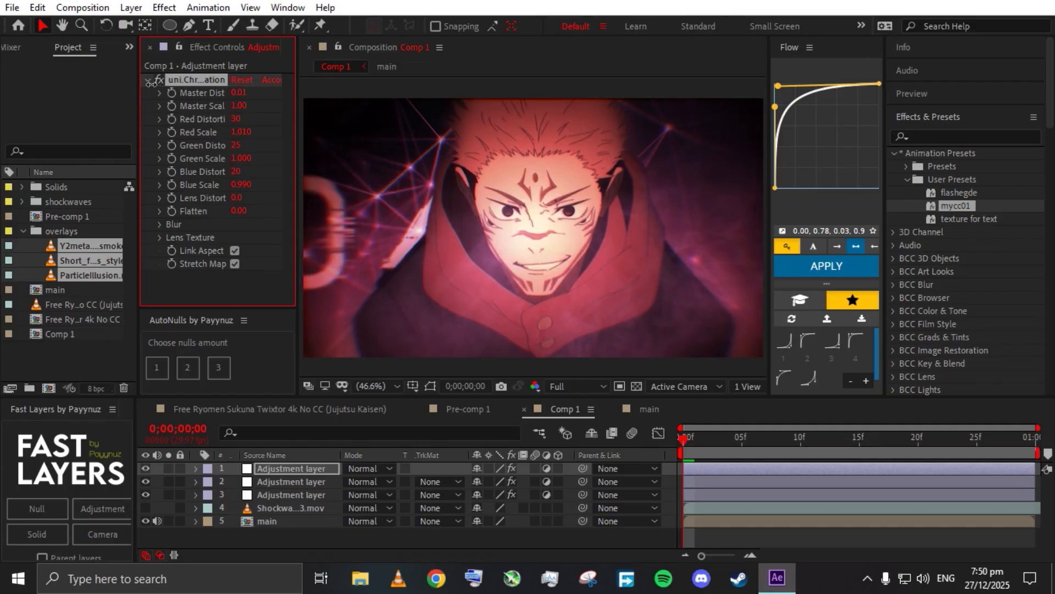
pyautogui.click(160, 237)
pyautogui.scroll(-2, 294, 255)
pyautogui.click(259, 194)
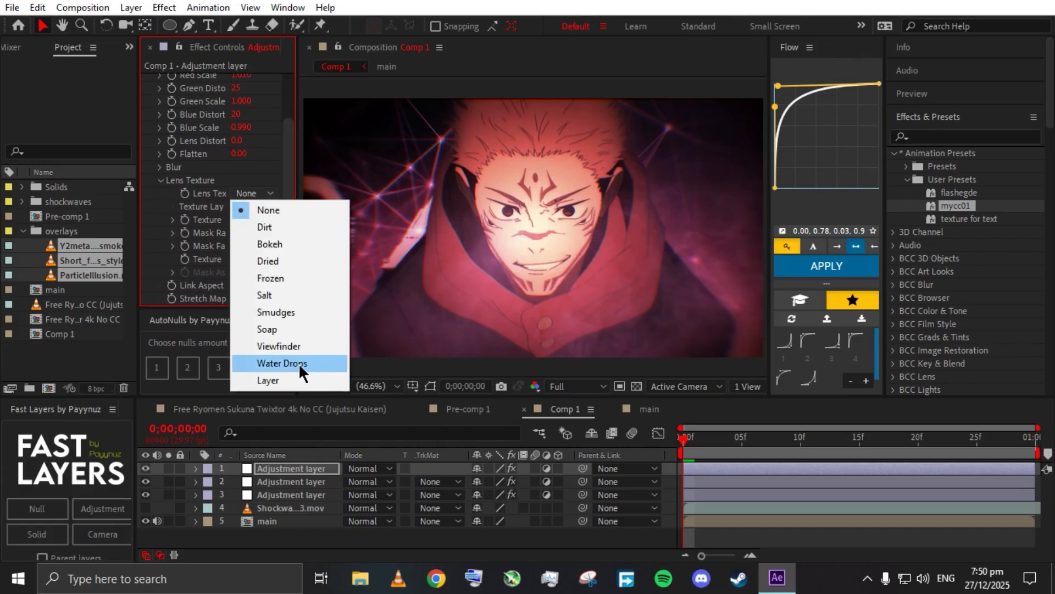
pyautogui.click(270, 278)
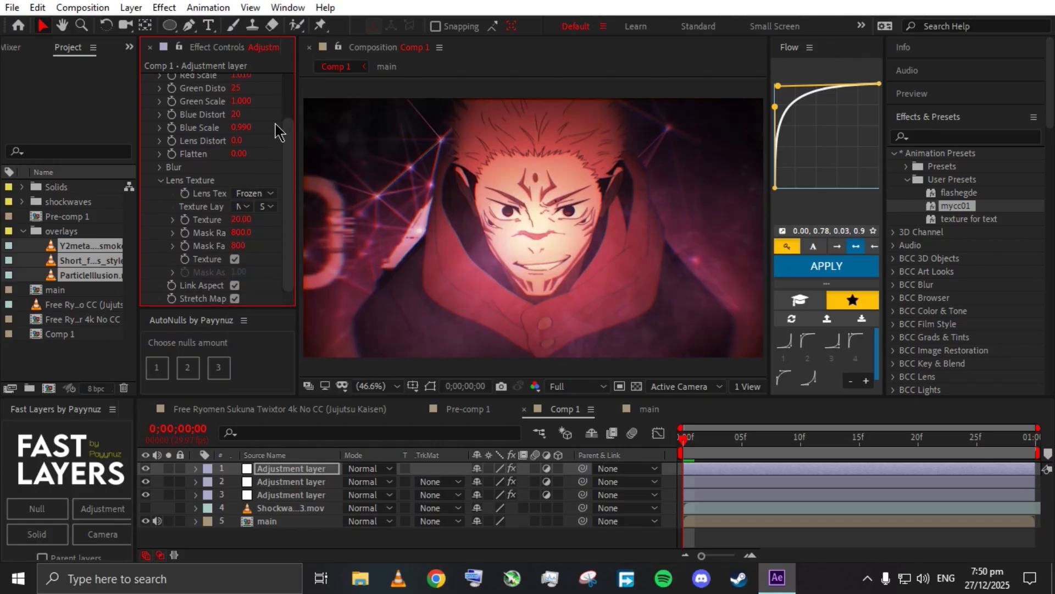
pyautogui.scroll(5, 279, 132)
pyautogui.click(147, 80)
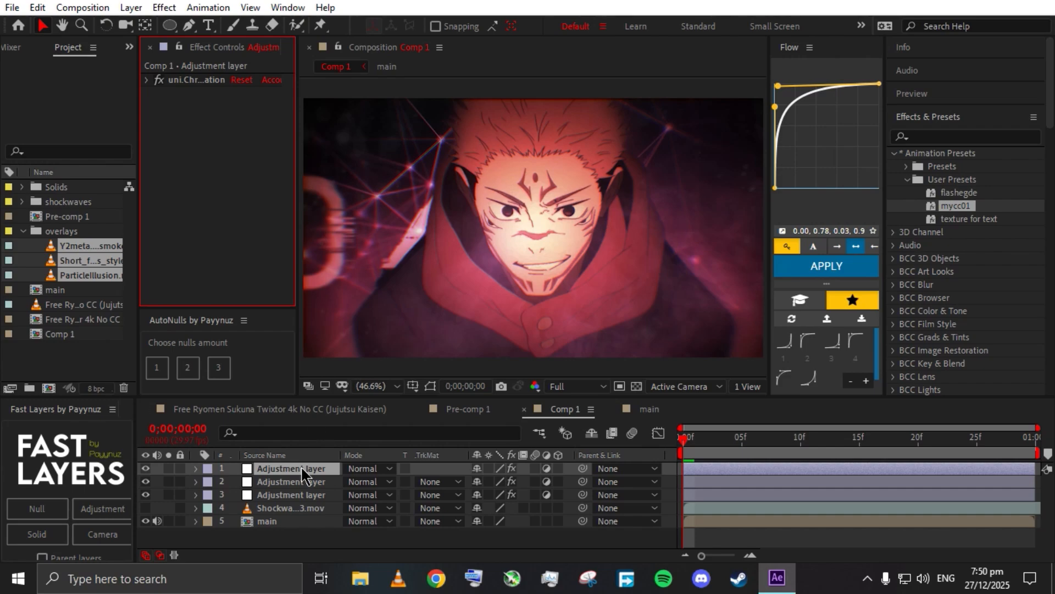
pyautogui.click(301, 481)
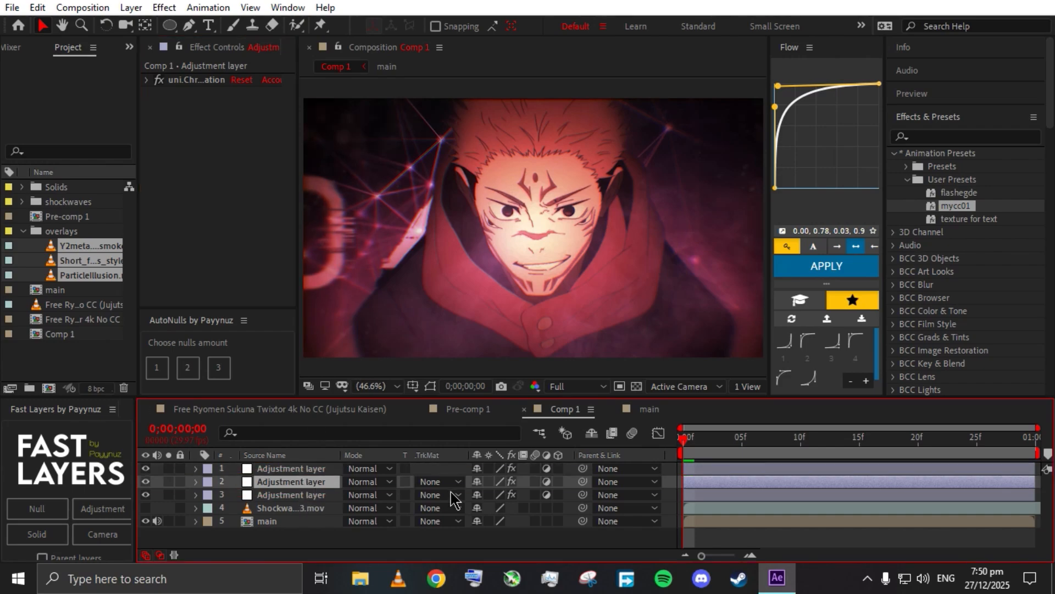
# - Compare Comp 1 with each of the two upper adjustment layers hidden and shown, and preview the composition
pyautogui.click(147, 483)
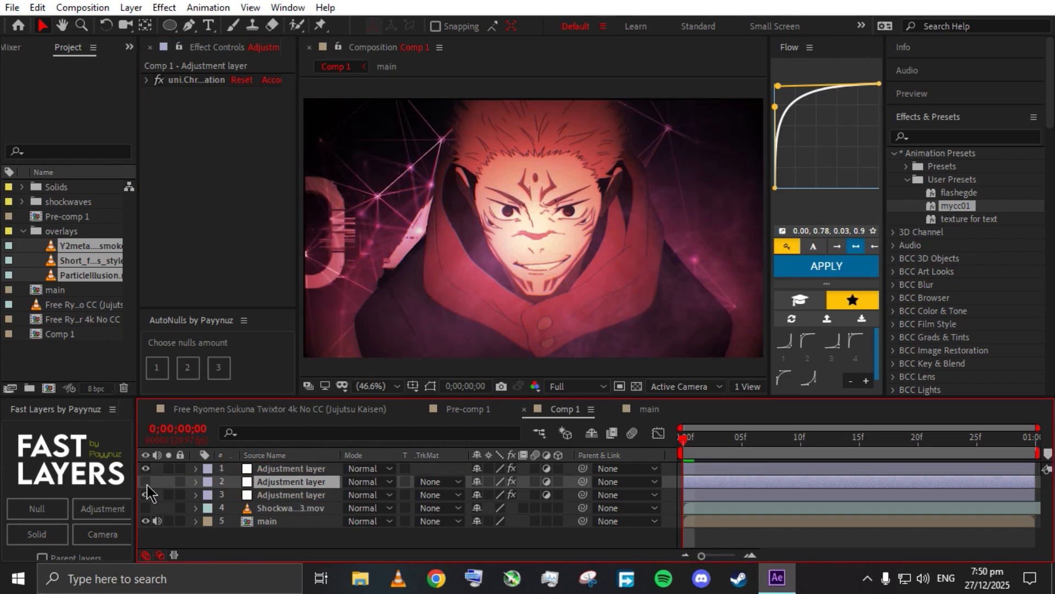
pyautogui.click(146, 483)
pyautogui.click(145, 473)
pyautogui.click(146, 473)
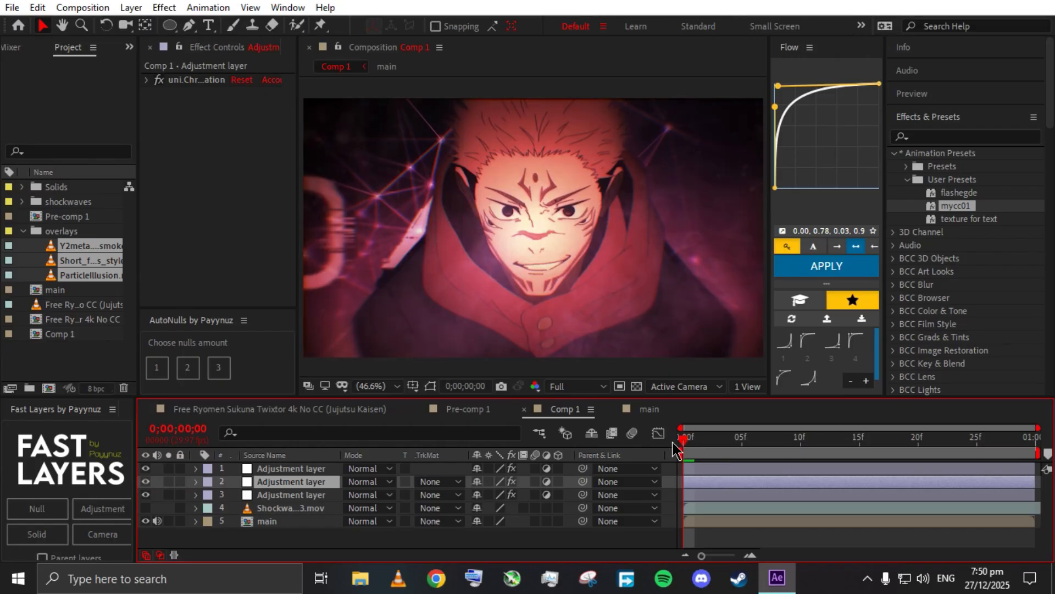
pyautogui.press('space')
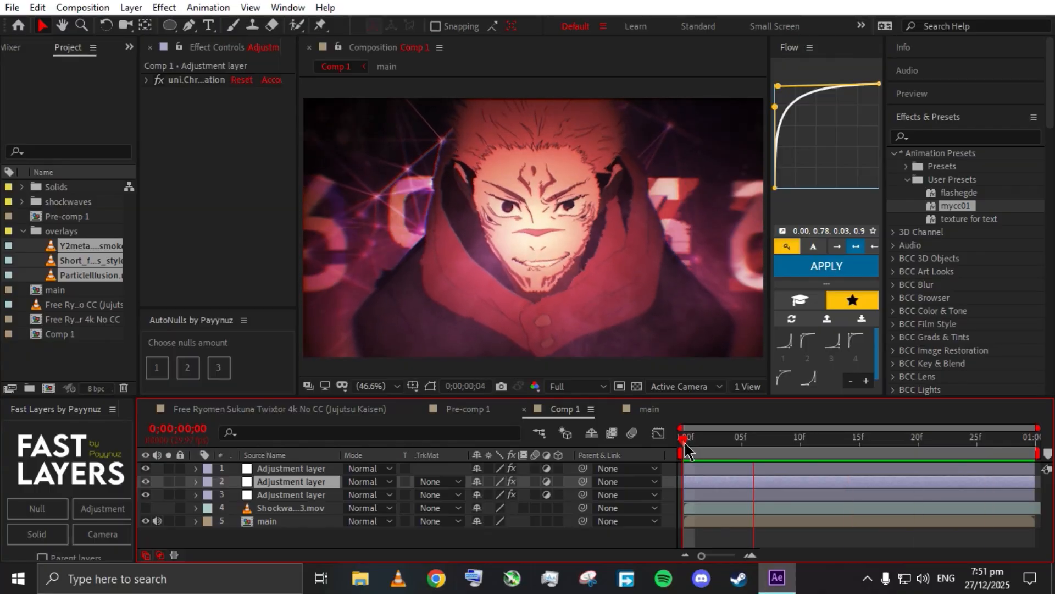
# - Add a new adjustment layer at the top of the main composition and apply CC Light Rays to it
pyautogui.click(650, 409)
pyautogui.click(110, 510)
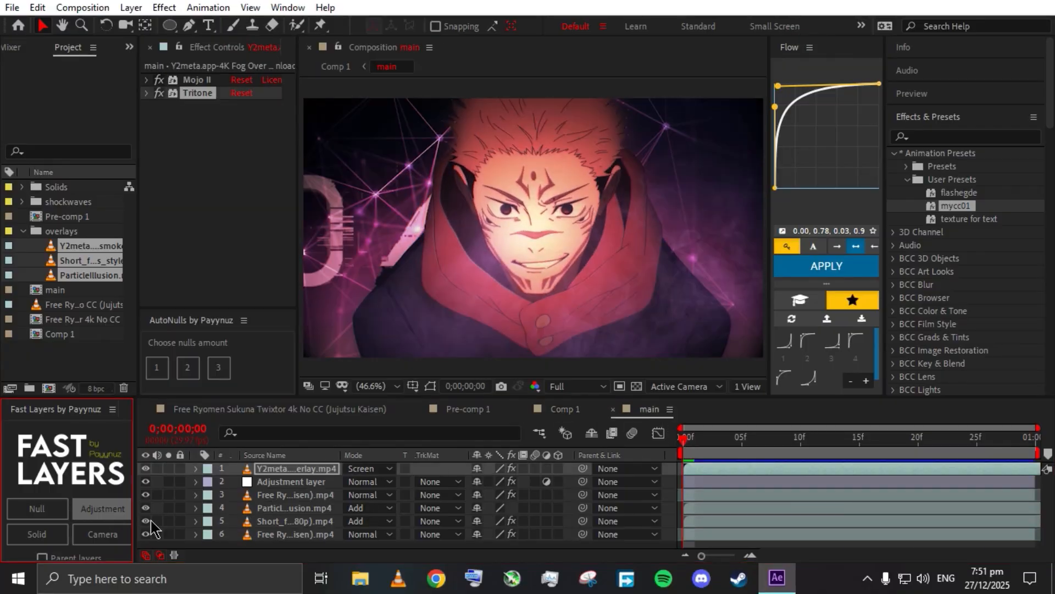
pyautogui.hotkey('ctrl', 'space')
pyautogui.write('rays')
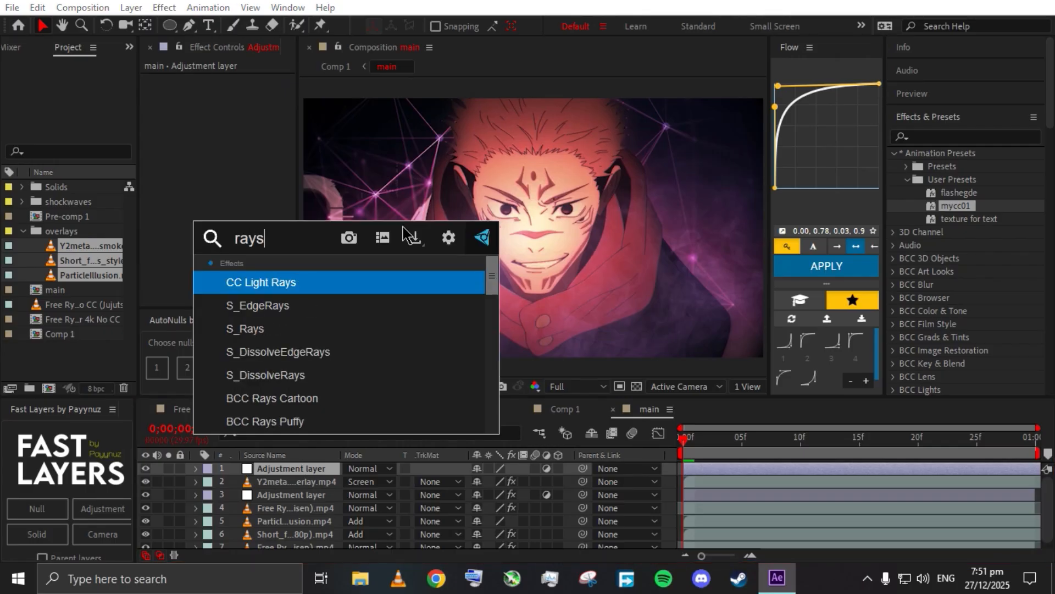
pyautogui.press('Return')
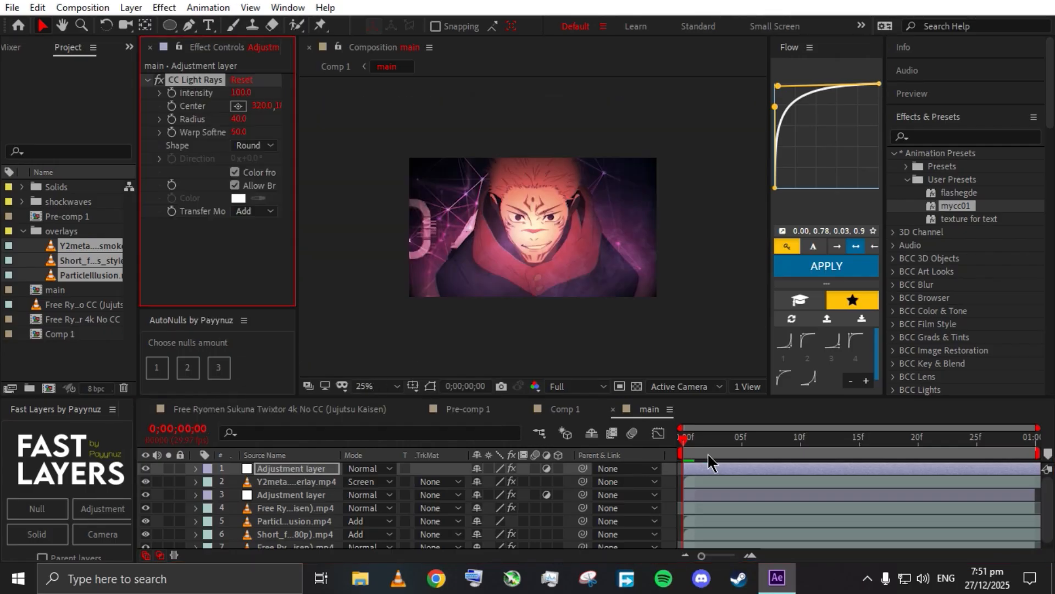
# - Place the CC Light Rays Center on the hood's edge at X about 379 and start keyframing it at frame 0
pyautogui.click(397, 386)
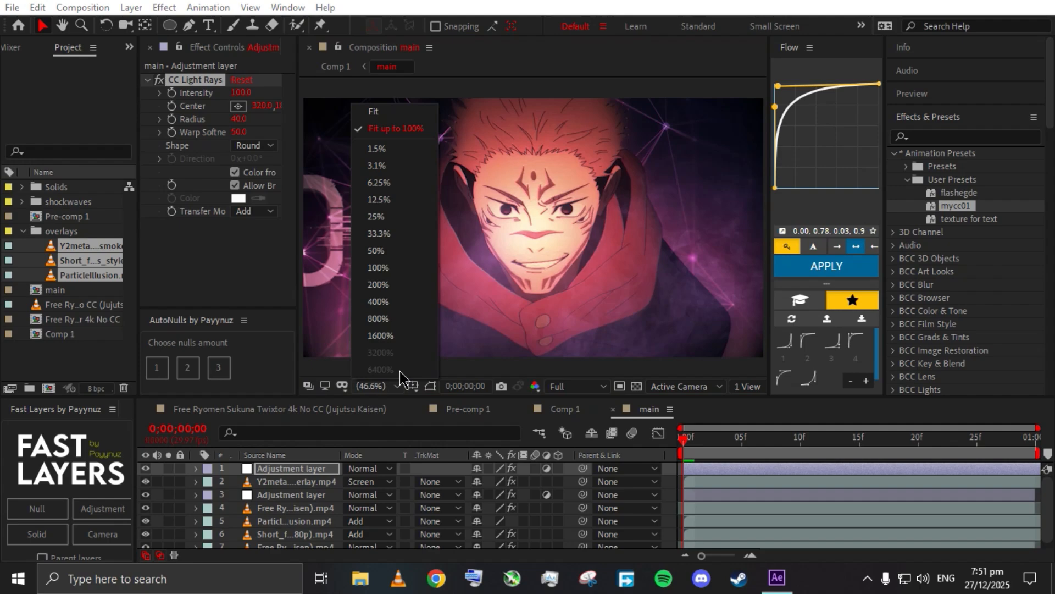
pyautogui.click(378, 284)
pyautogui.press('h')
pyautogui.moveTo(471, 314); pyautogui.dragTo(547, 319)
pyautogui.press('v')
pyautogui.click(238, 105)
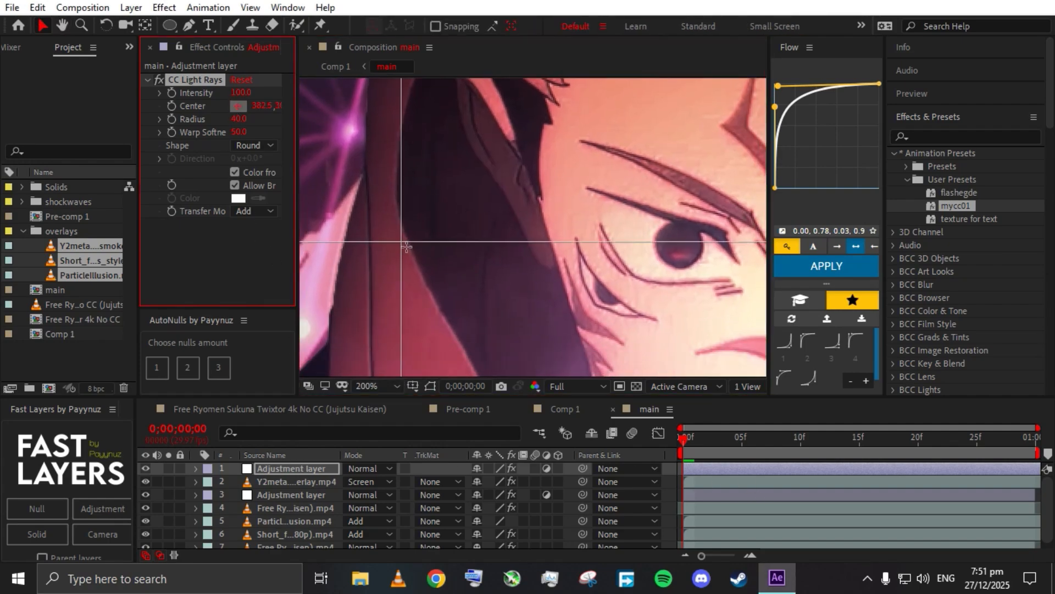
pyautogui.click(439, 259)
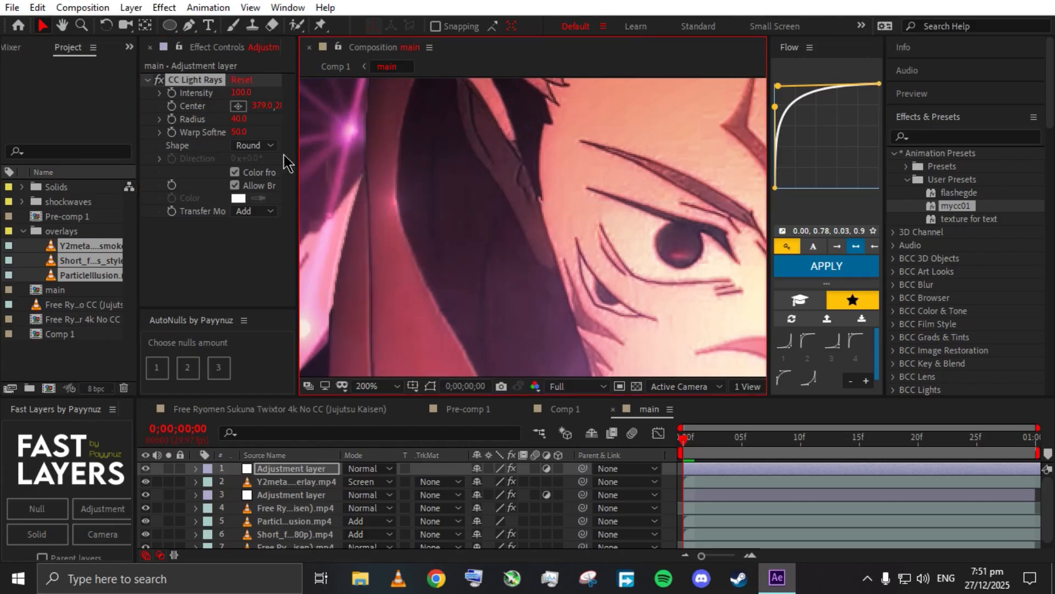
pyautogui.click(172, 105)
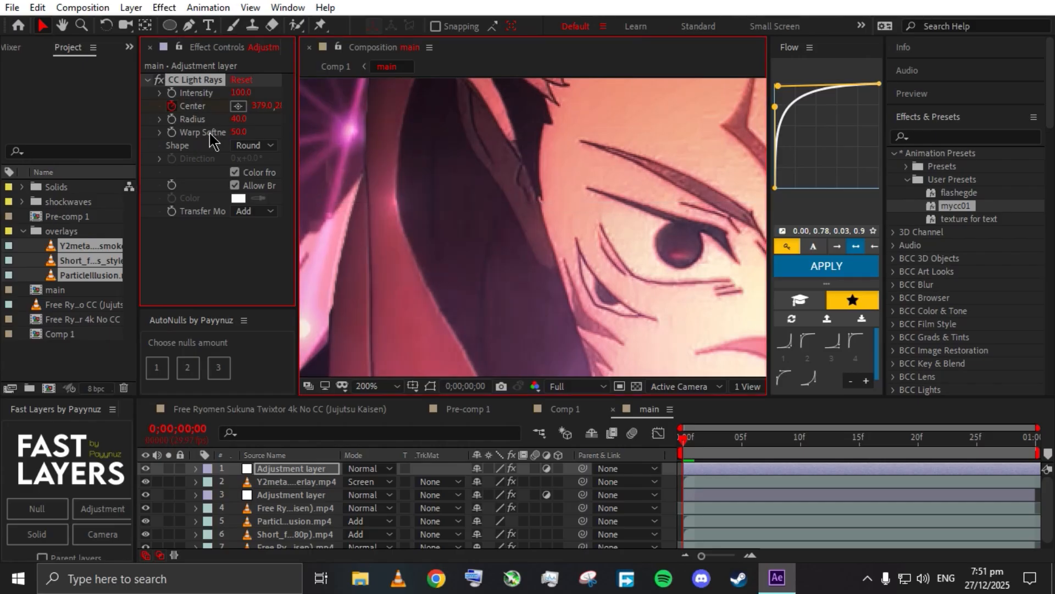
# - Keyframe the light rays' Center down the hood's edge, to X about 395 at frame 5 and about 430 at frame 10
pyautogui.click(743, 451)
pyautogui.scroll(-1, 560, 297)
pyautogui.click(237, 106)
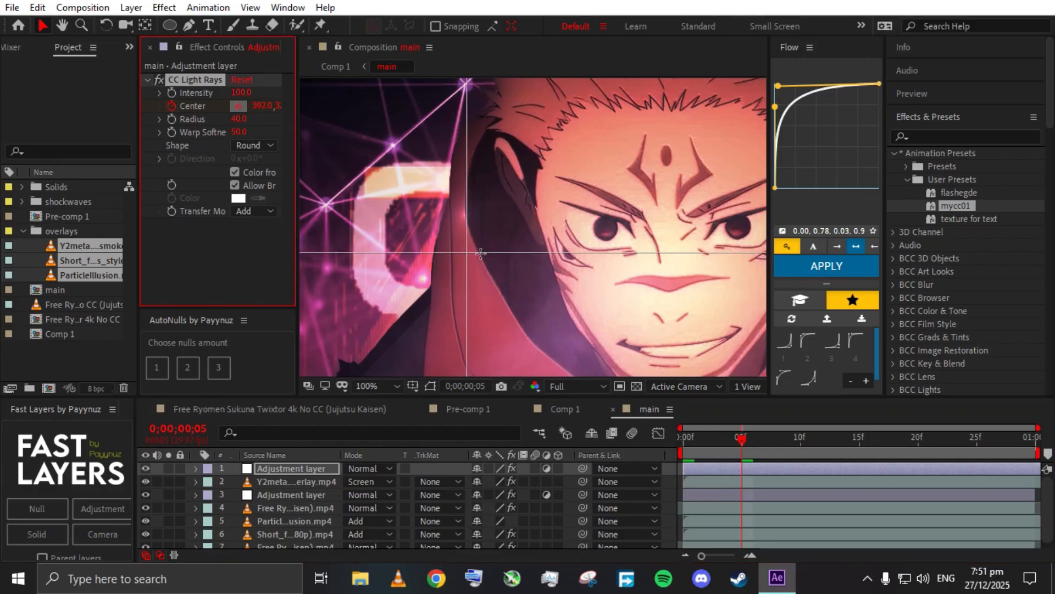
pyautogui.click(482, 254)
pyautogui.click(391, 385)
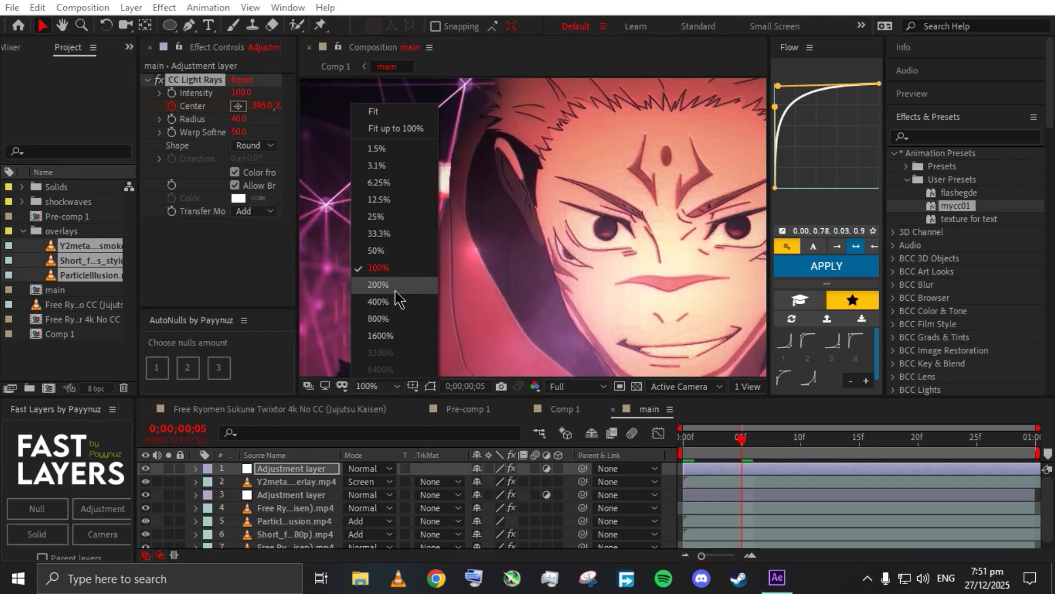
pyautogui.click(401, 276)
pyautogui.click(800, 448)
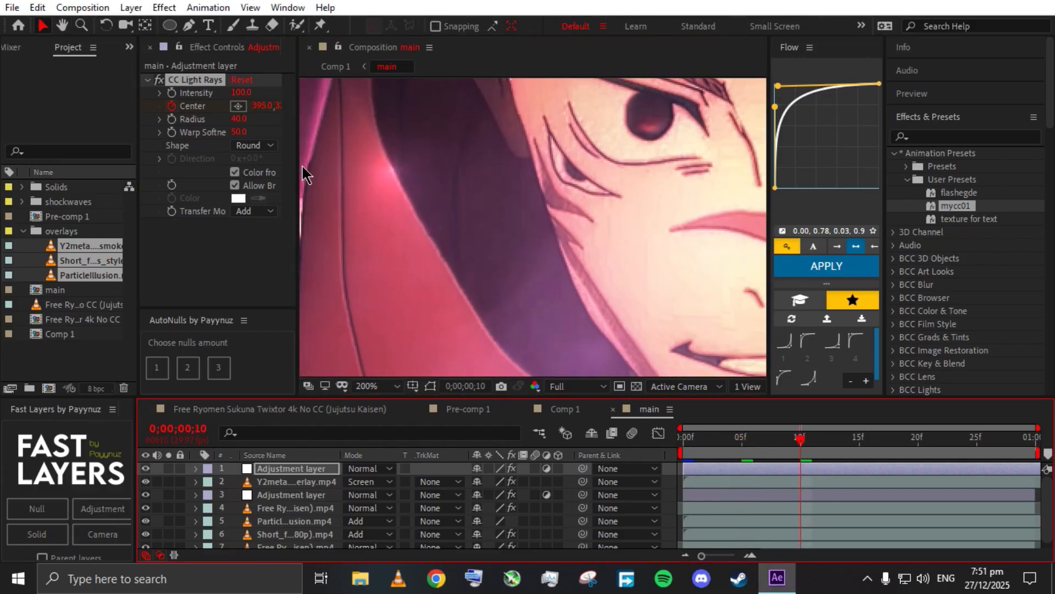
pyautogui.click(239, 106)
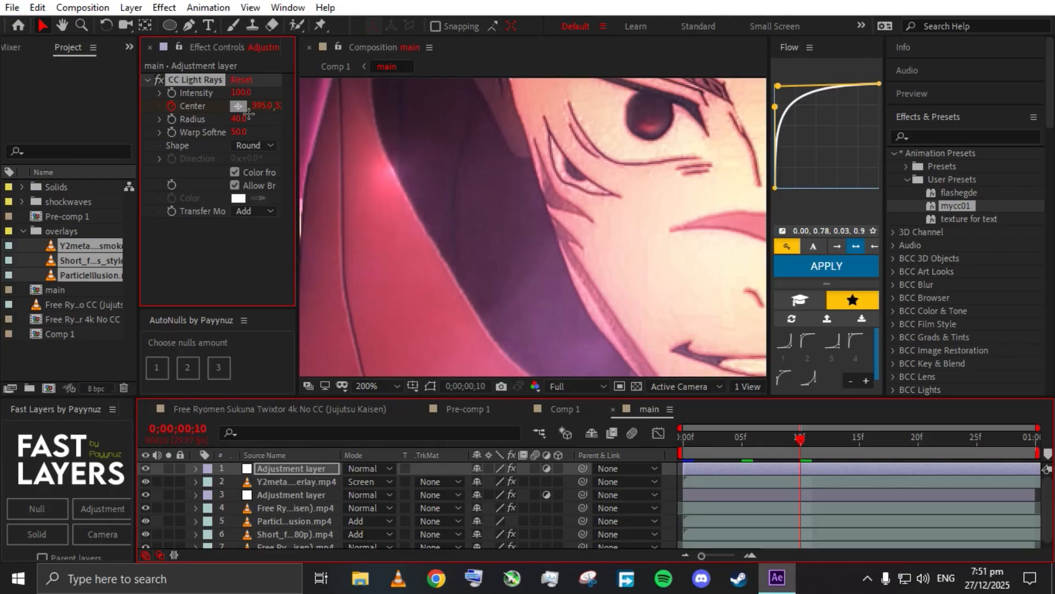
pyautogui.click(446, 268)
# - Continue the Center path along the hood's edge, to X about 461 at frame 15 and about 523 at frame 20
pyautogui.click(860, 448)
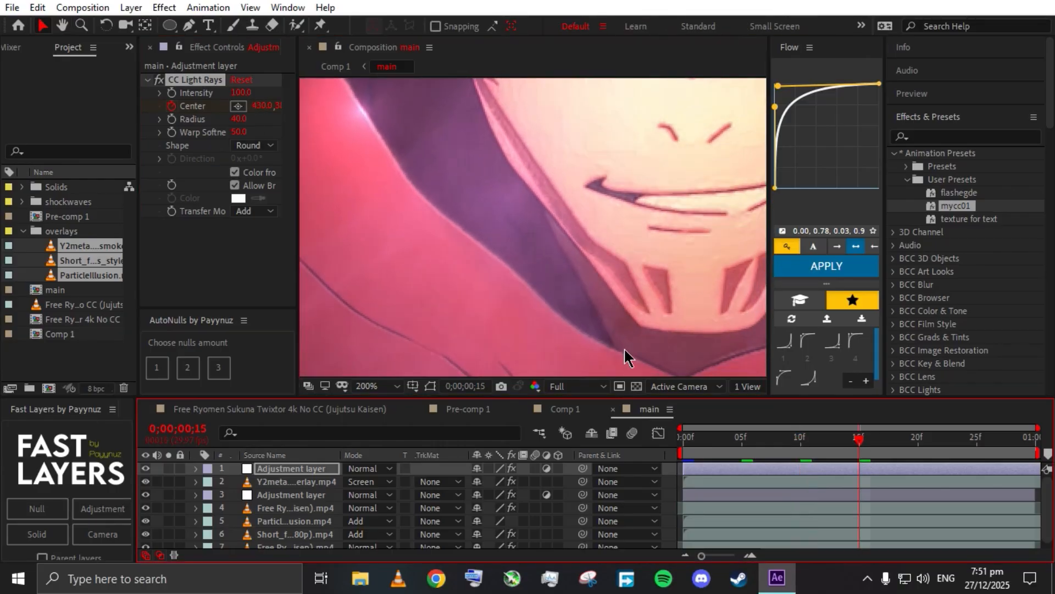
pyautogui.click(238, 108)
pyautogui.click(447, 232)
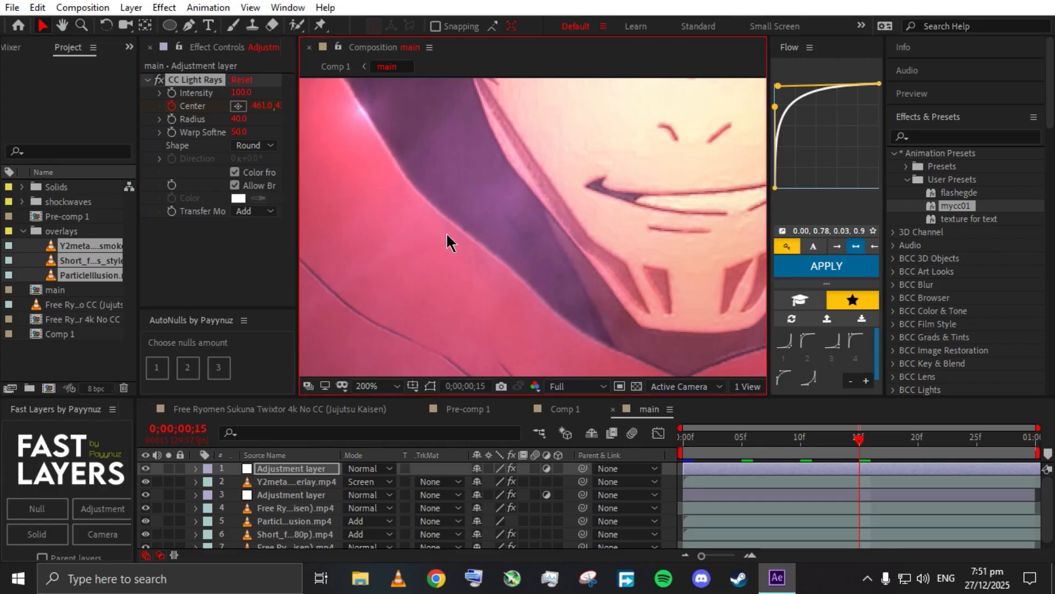
pyautogui.click(918, 448)
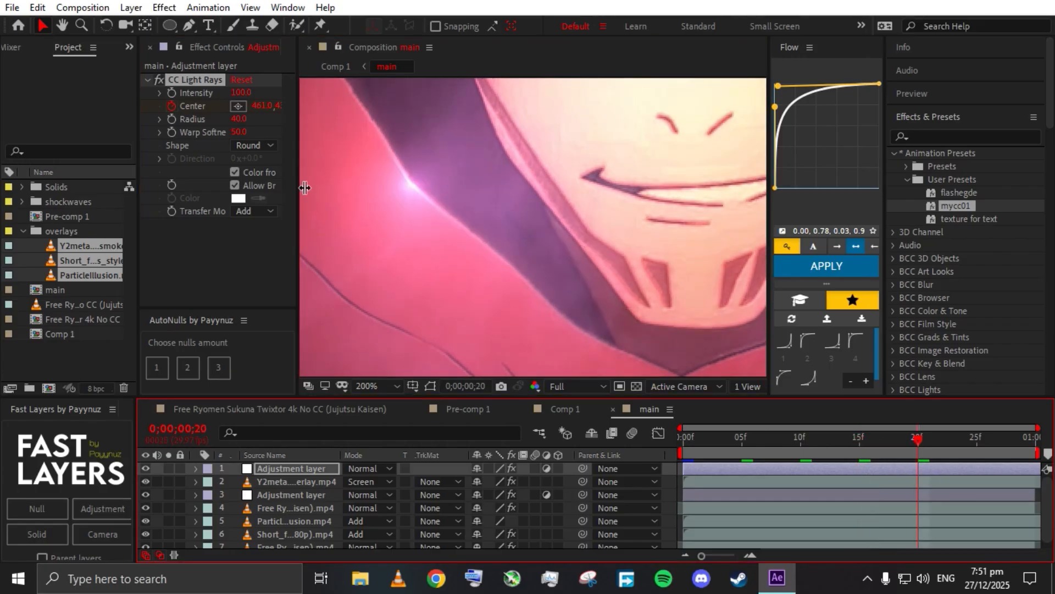
pyautogui.click(238, 106)
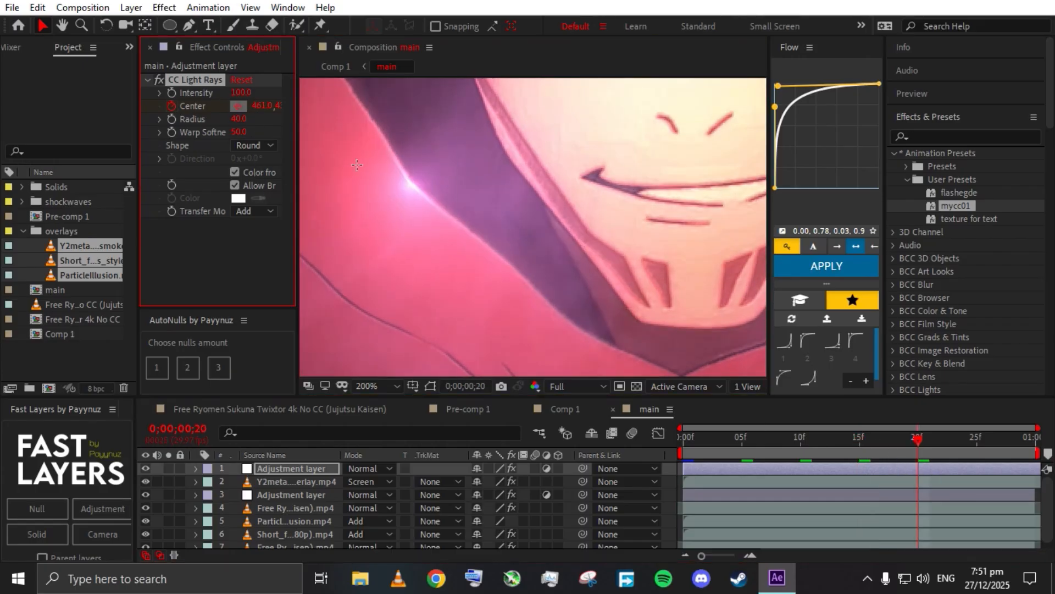
pyautogui.click(505, 263)
# - Finish the Center path towards the collar's middle, with X about 577.5 at frame 25 and about 635 at frame 29
pyautogui.moveTo(627, 331); pyautogui.dragTo(573, 236)
pyautogui.click(977, 449)
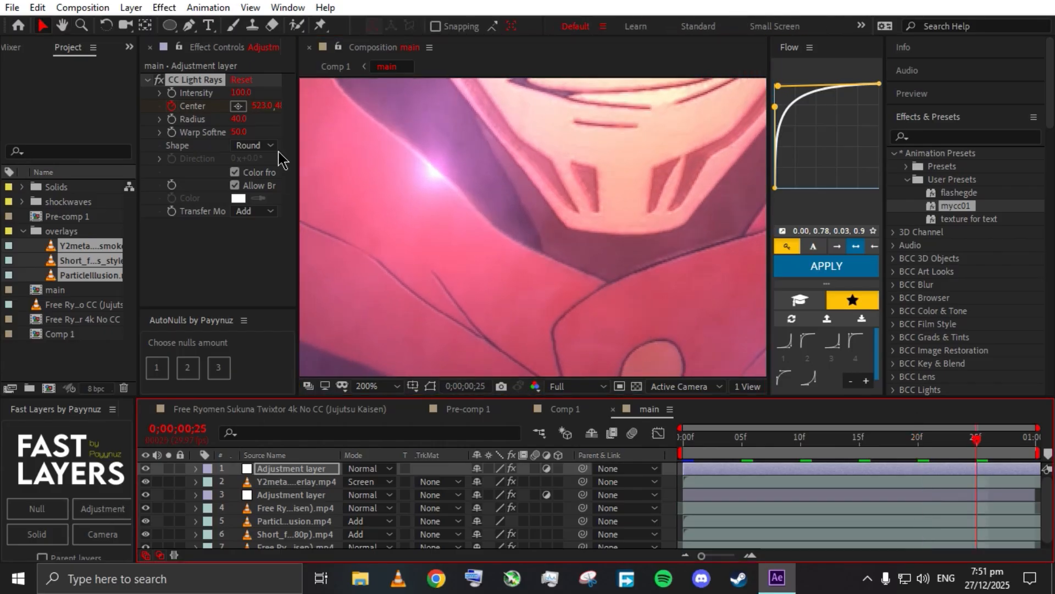
pyautogui.click(239, 107)
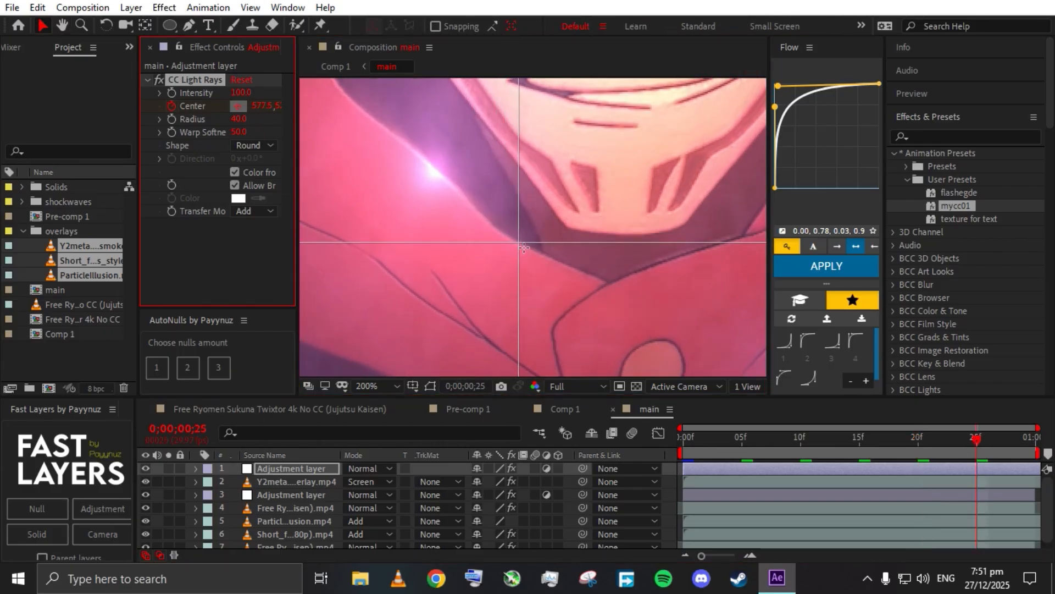
pyautogui.click(519, 280)
pyautogui.click(1036, 456)
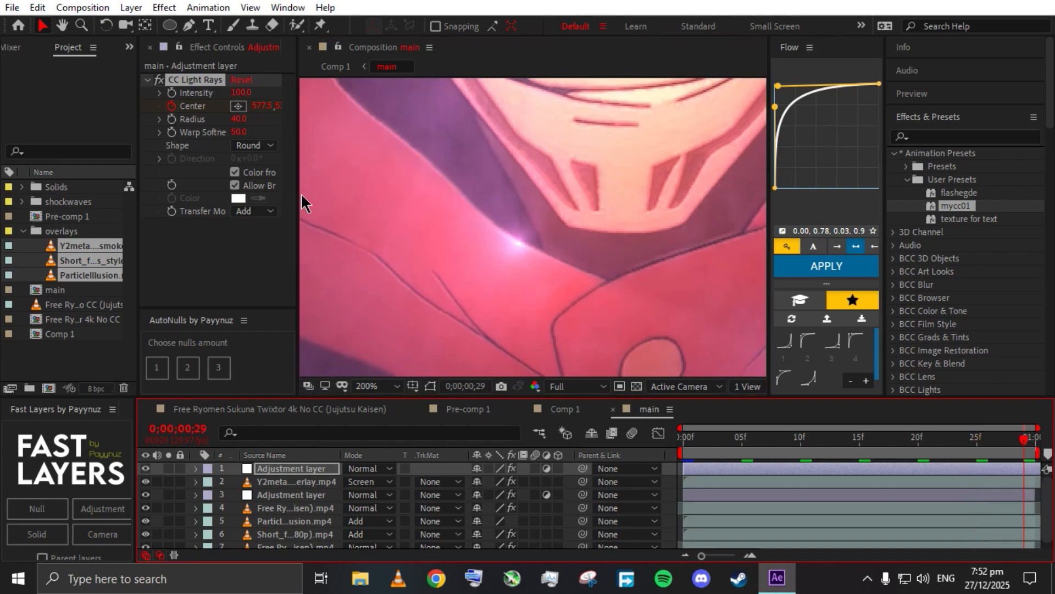
pyautogui.click(238, 106)
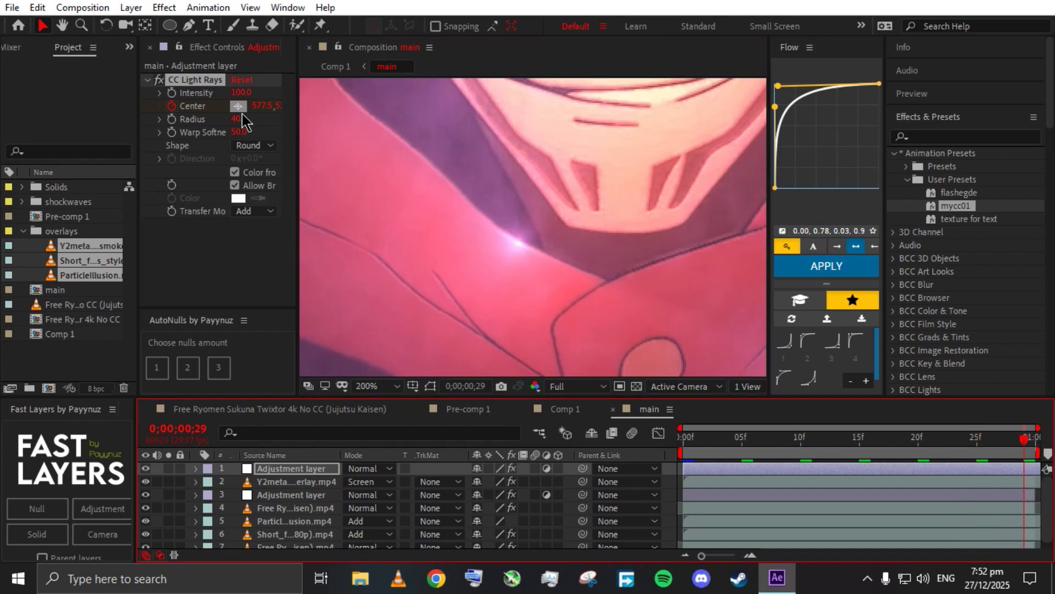
pyautogui.click(611, 285)
# - Fit the main composition in the viewer and preview the travelling light rays from the start
pyautogui.click(385, 391)
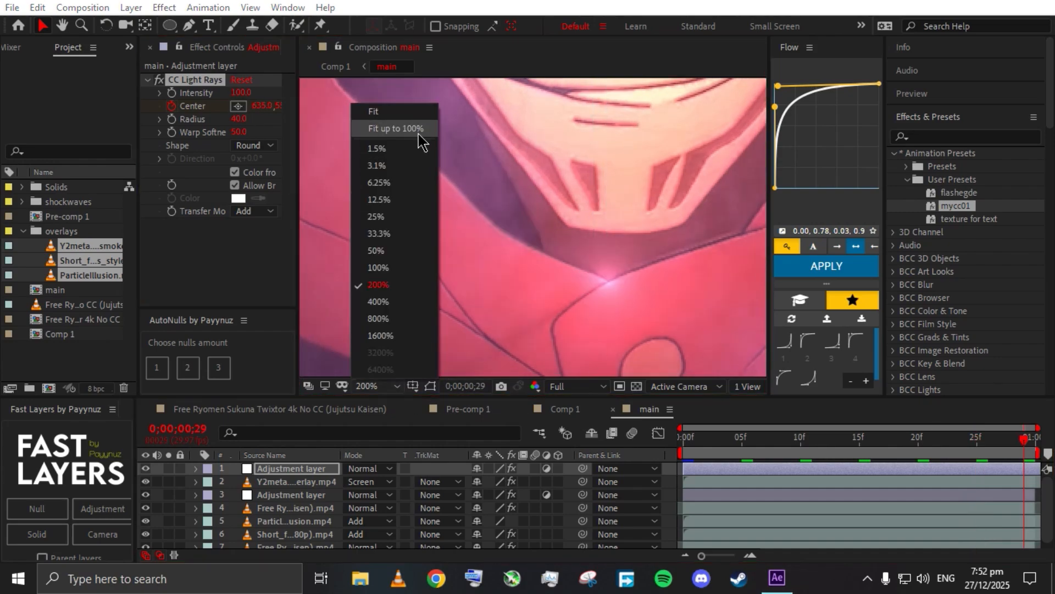
pyautogui.click(419, 132)
pyautogui.click(683, 438)
pyautogui.press('space')
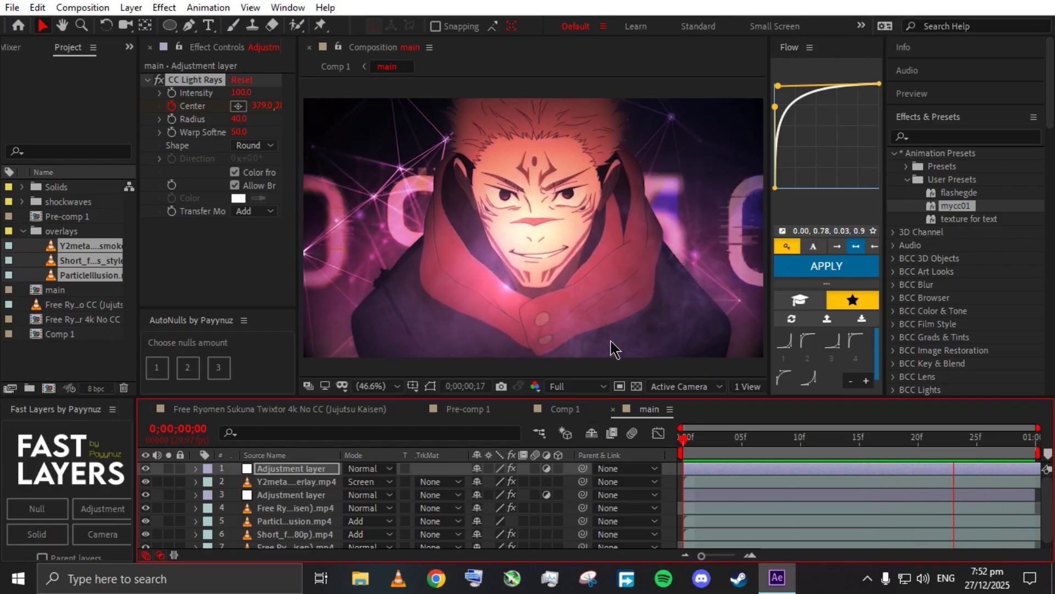
# - Fade in the light rays layer with opacity keyframes from 0% at frame 0 to 100% at frame 10, and preview it
pyautogui.click(684, 446)
pyautogui.press('t')
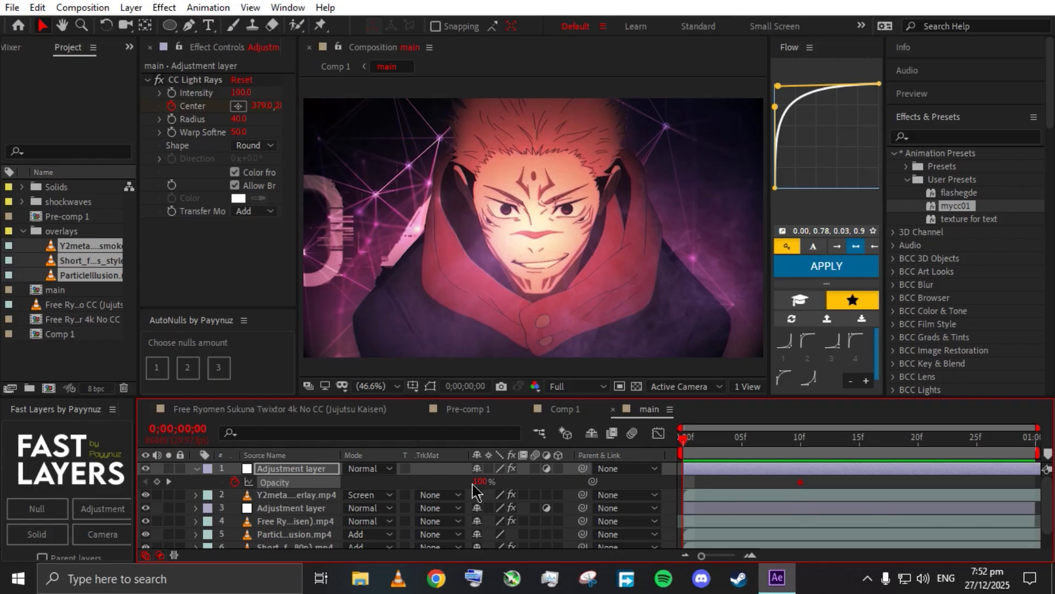
pyautogui.moveTo(476, 483); pyautogui.dragTo(329, 509)
pyautogui.press('space')
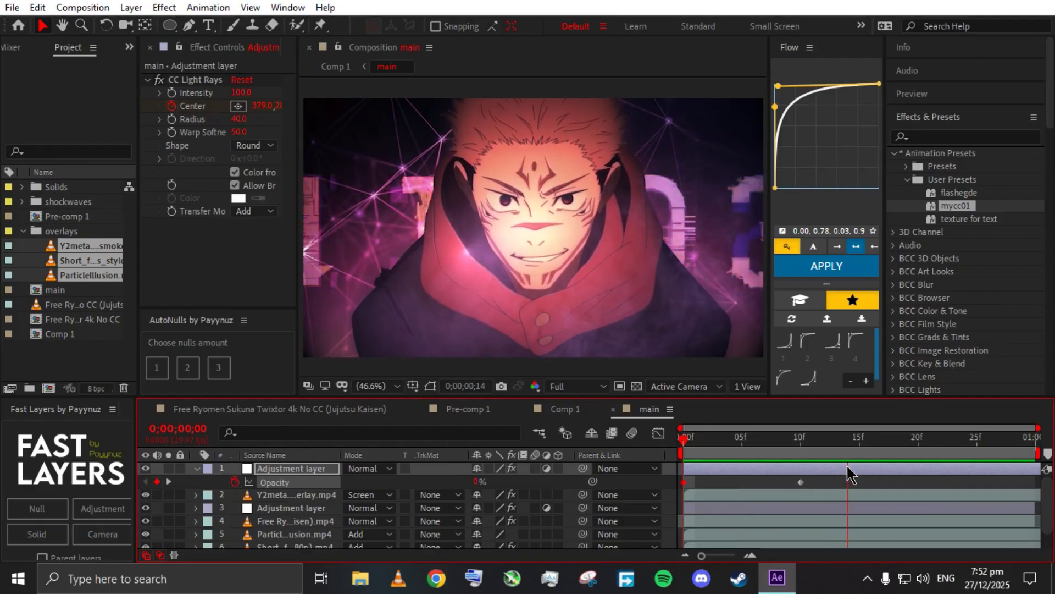
# - Fade out the light rays layer by keyframing 100% opacity at frame 25 and lowering it at frame 29, and preview it
pyautogui.click(978, 448)
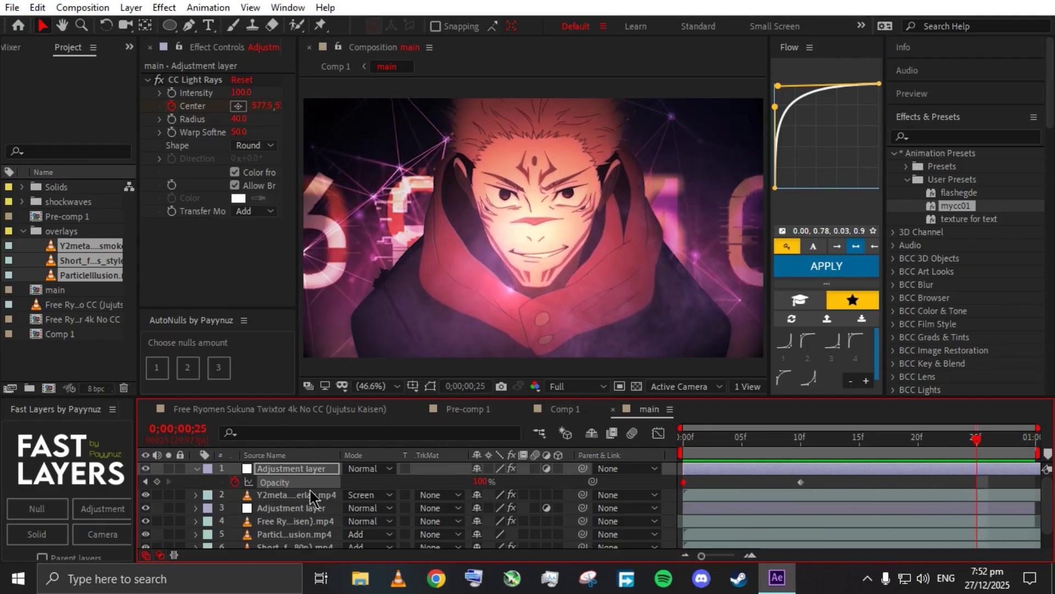
pyautogui.click(157, 481)
pyautogui.click(1025, 448)
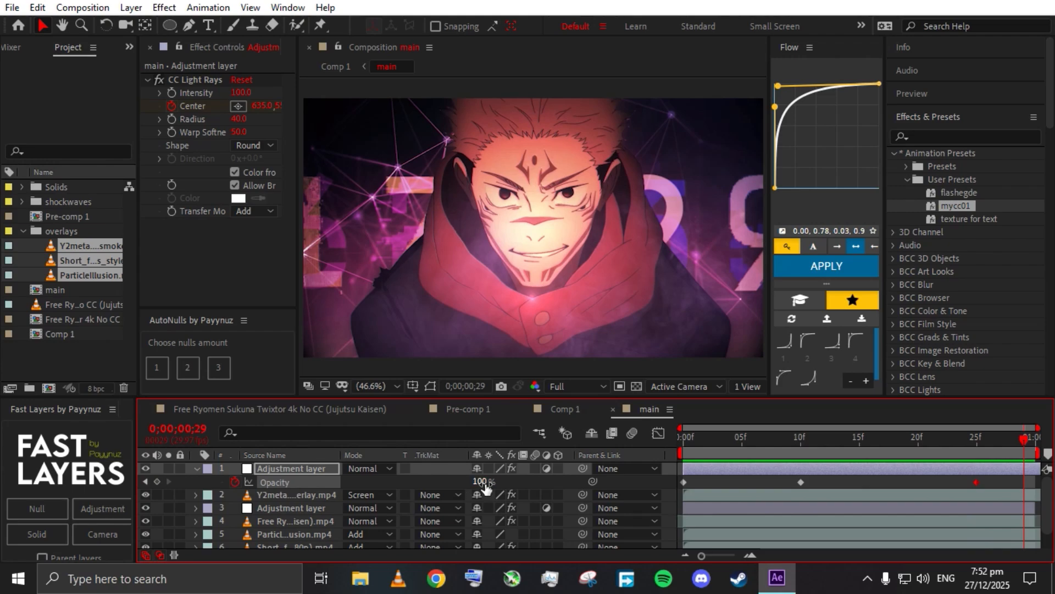
pyautogui.moveTo(485, 487); pyautogui.dragTo(438, 483)
pyautogui.press('space')
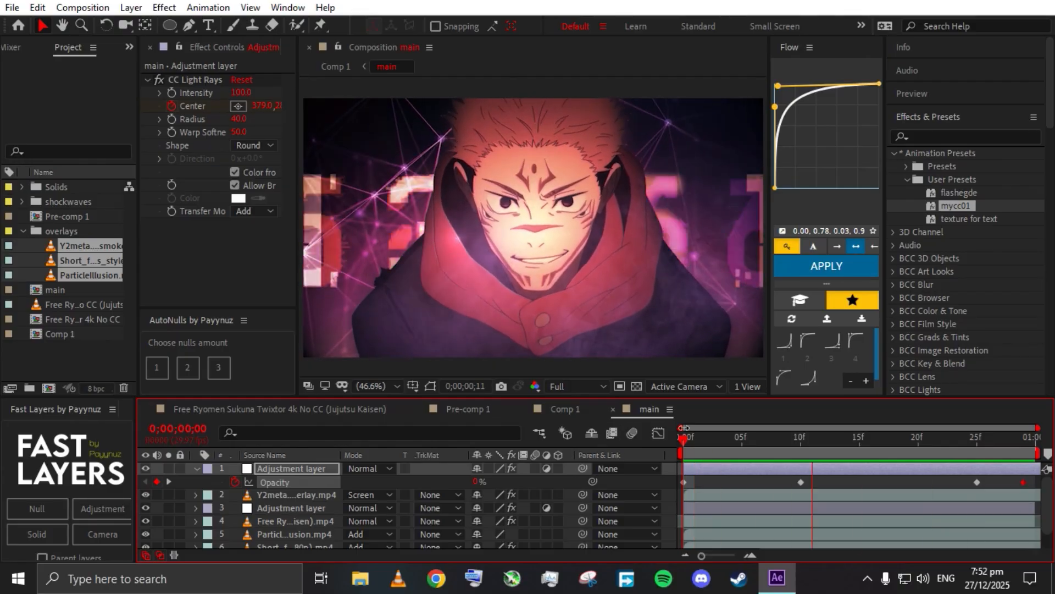
pyautogui.press('space')
# - Duplicate the rotoscoped Free Ryomen Sukuna layer in the main composition and solo the upper copy
pyautogui.click(196, 469)
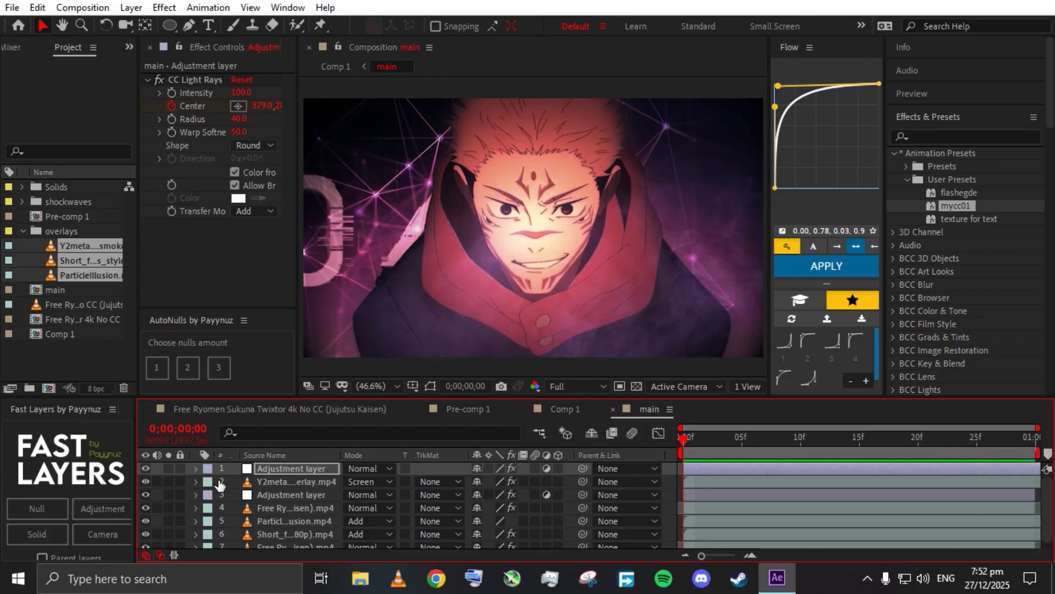
pyautogui.click(291, 508)
pyautogui.scroll(-1, 1021, 527)
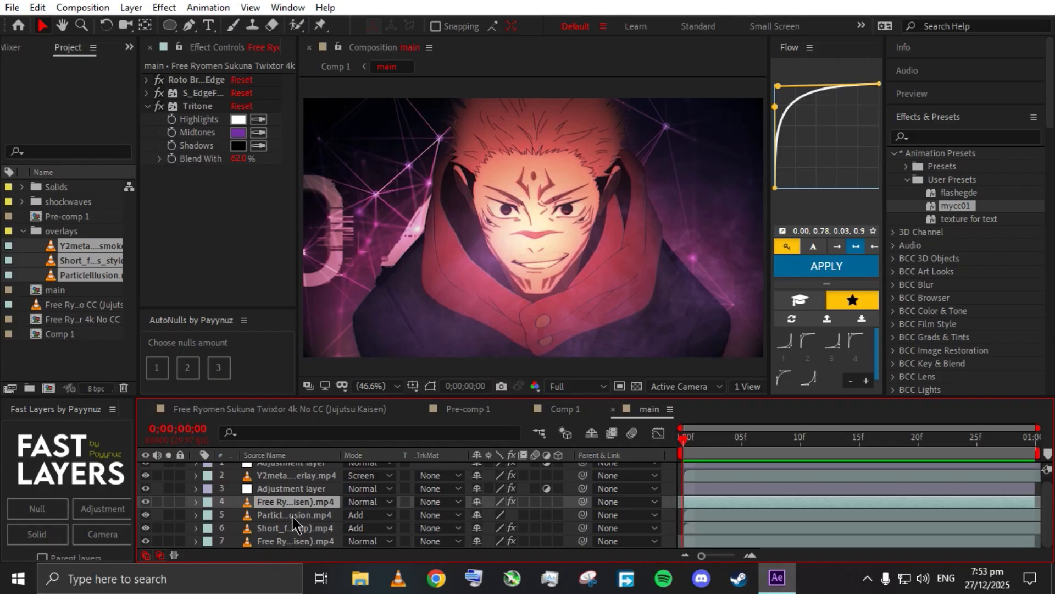
pyautogui.hotkey('ctrl', 'd')
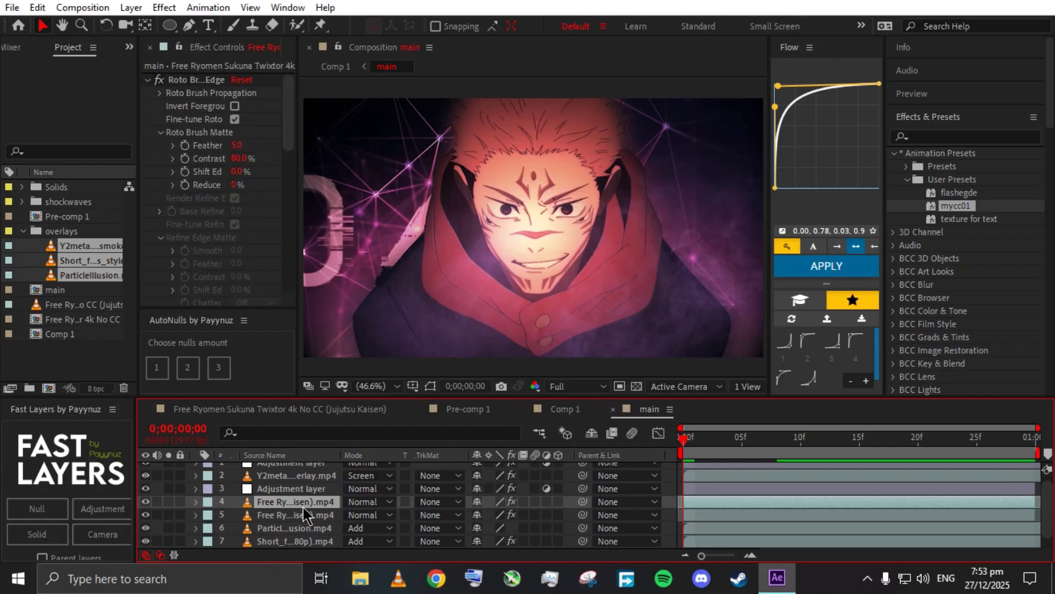
pyautogui.click(157, 504)
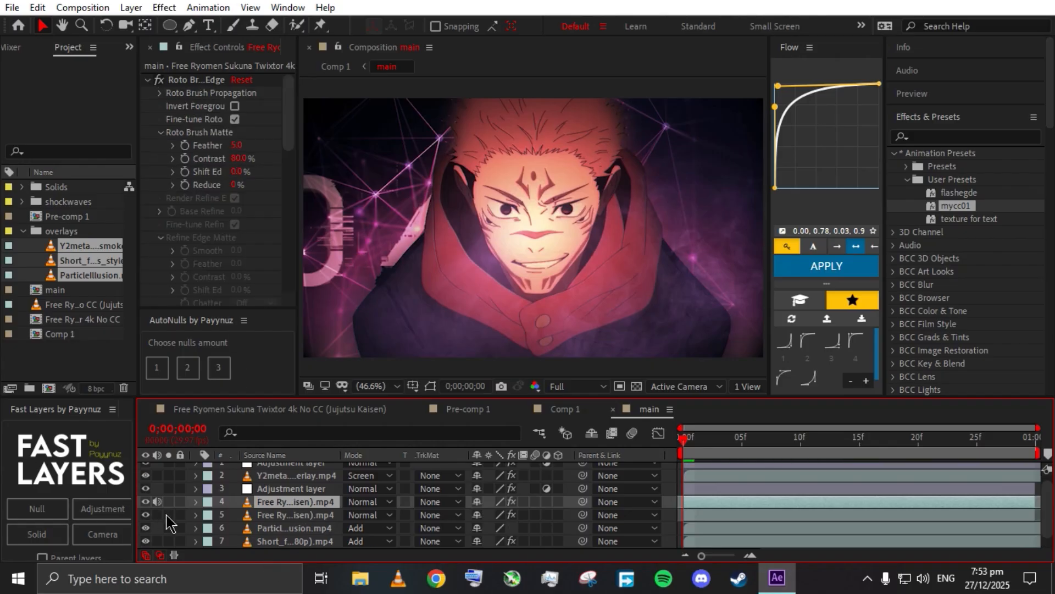
pyautogui.click(157, 502)
pyautogui.click(168, 502)
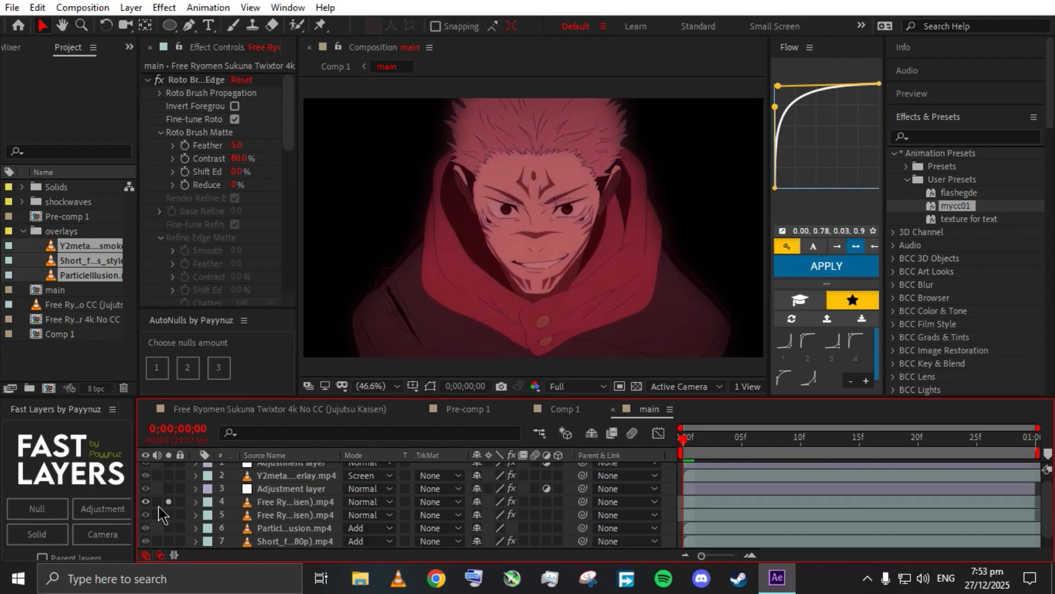
# - Remove S_EdgeFlash and the effect below it from the upper Sukuna copy, keeping only the Roto Brush effect
pyautogui.click(189, 81)
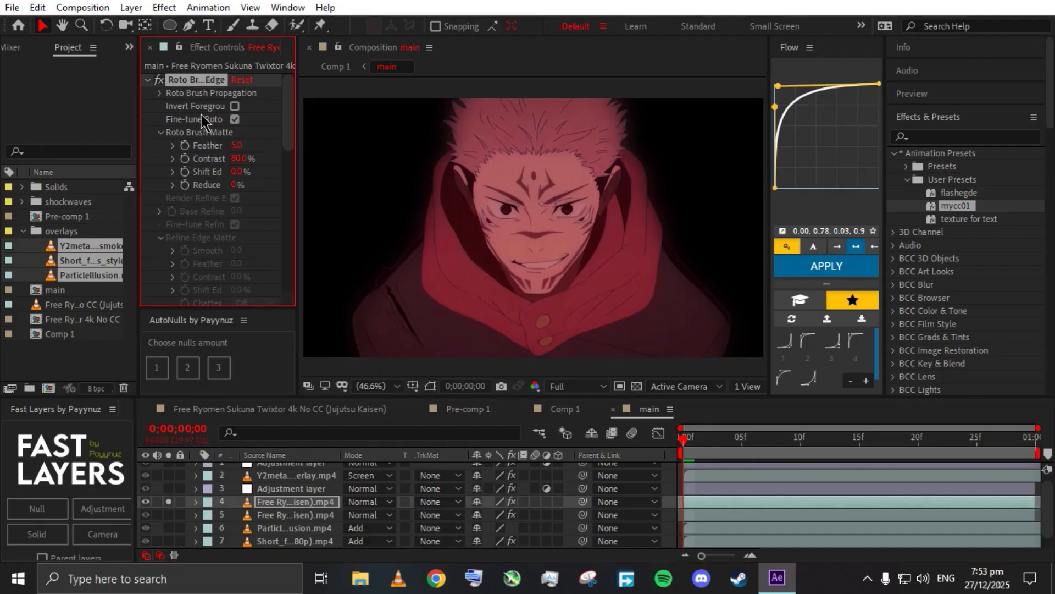
pyautogui.click(147, 81)
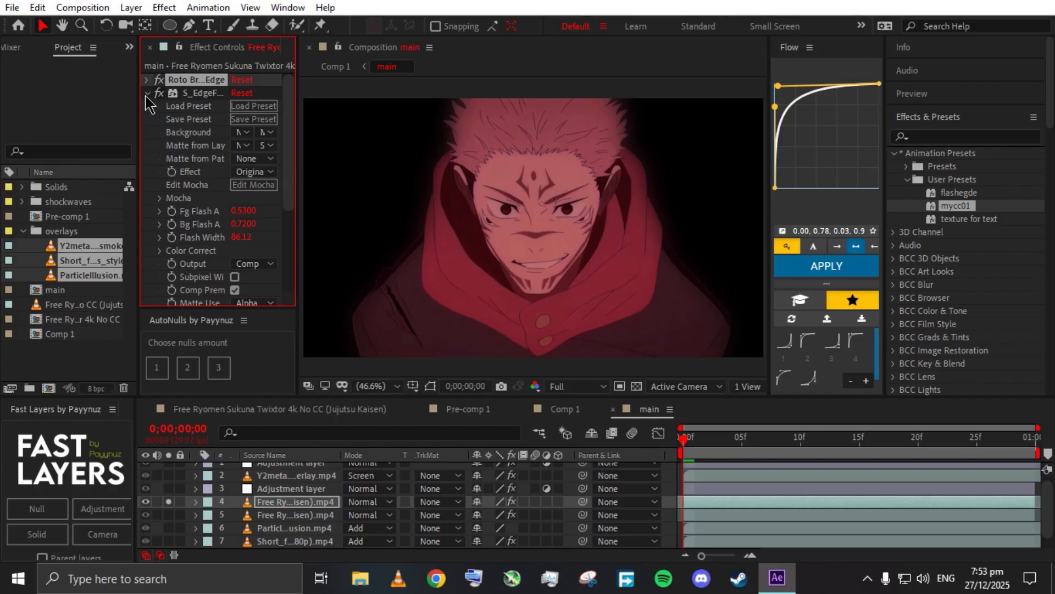
pyautogui.click(147, 94)
pyautogui.click(147, 106)
pyautogui.click(210, 94)
pyautogui.press('Delete')
pyautogui.click(198, 93)
pyautogui.press('Delete')
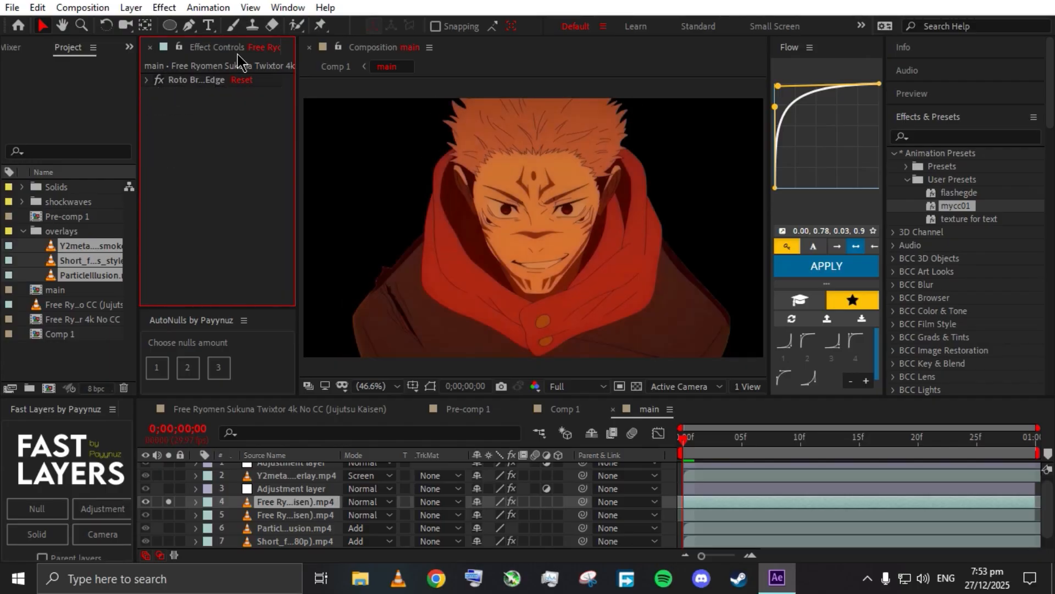
# - Draw a closed Pen mask around the forehead marking on the soloed Sukuna copy
pyautogui.press('g')
pyautogui.click(516, 160)
pyautogui.click(508, 178)
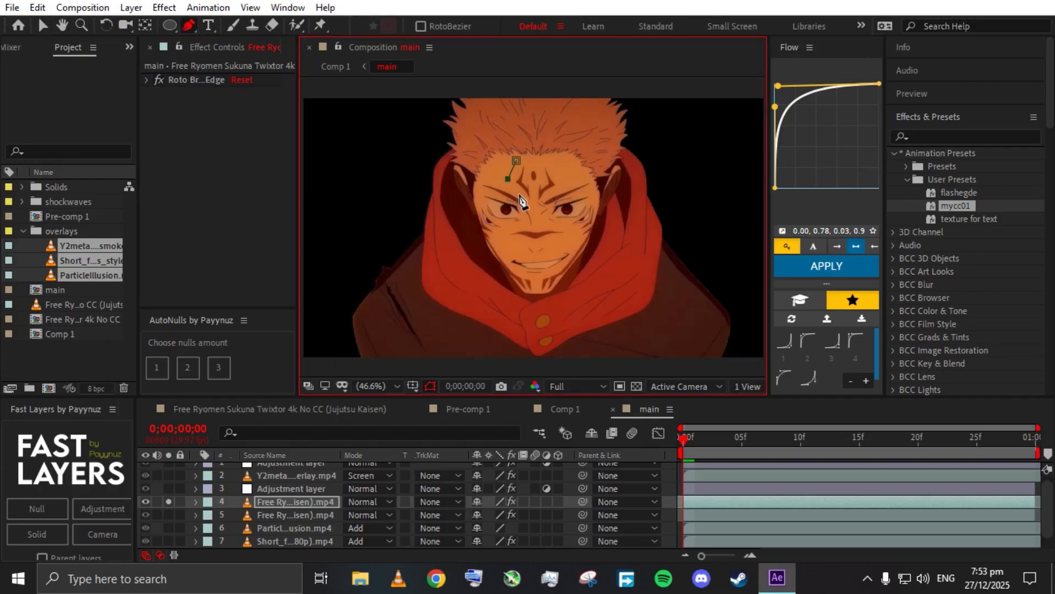
pyautogui.click(540, 197)
pyautogui.moveTo(544, 201); pyautogui.dragTo(541, 203)
pyautogui.click(517, 161)
pyautogui.click(44, 28)
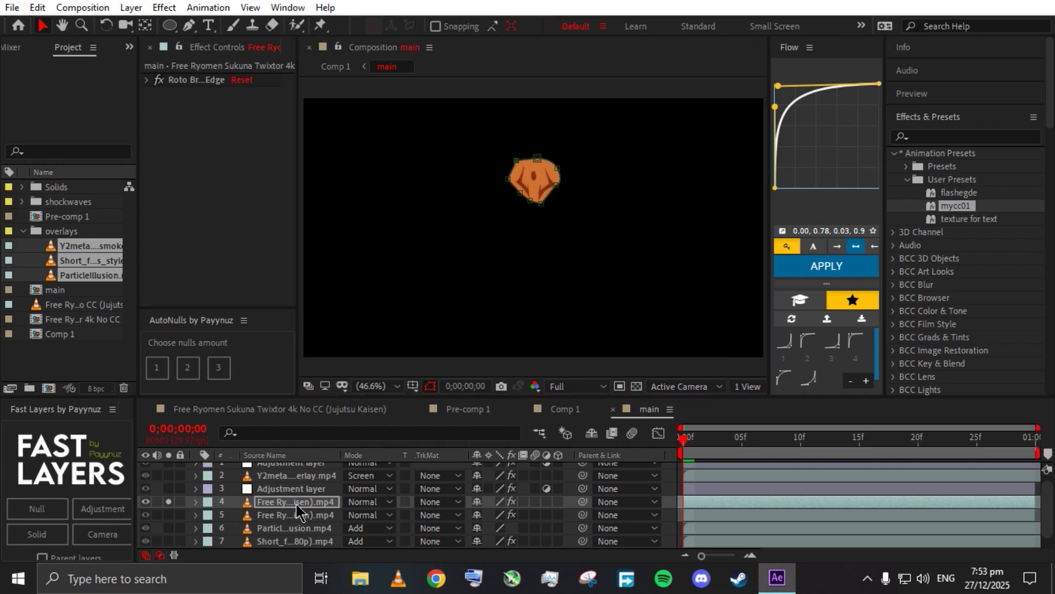
# - Apply Linear Color Key to the masked copy and sample the orange forehead skin as the key color
pyautogui.hotkey('ctrl', 'space')
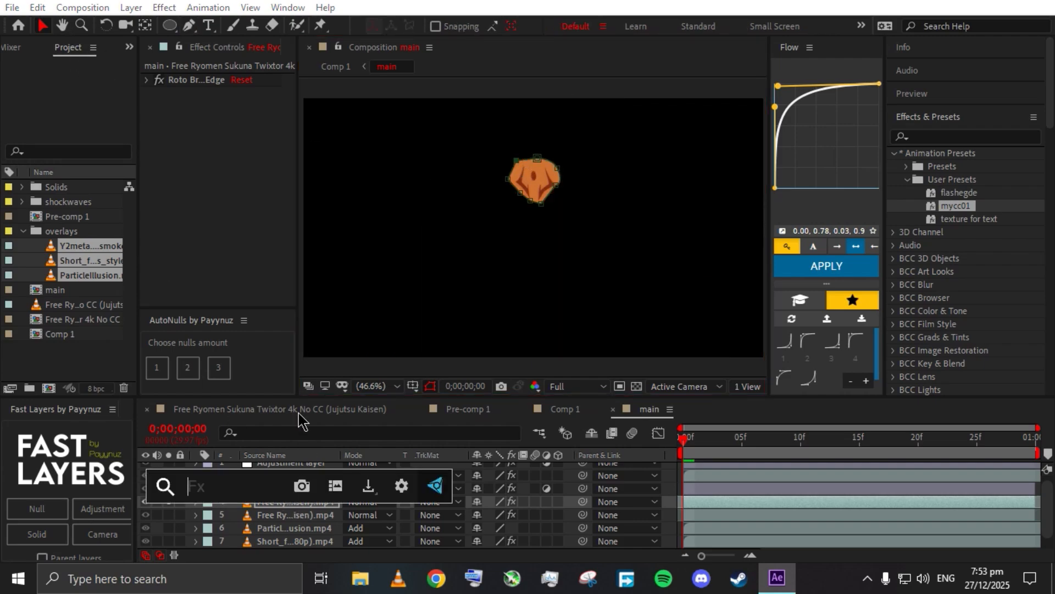
pyautogui.write('lin')
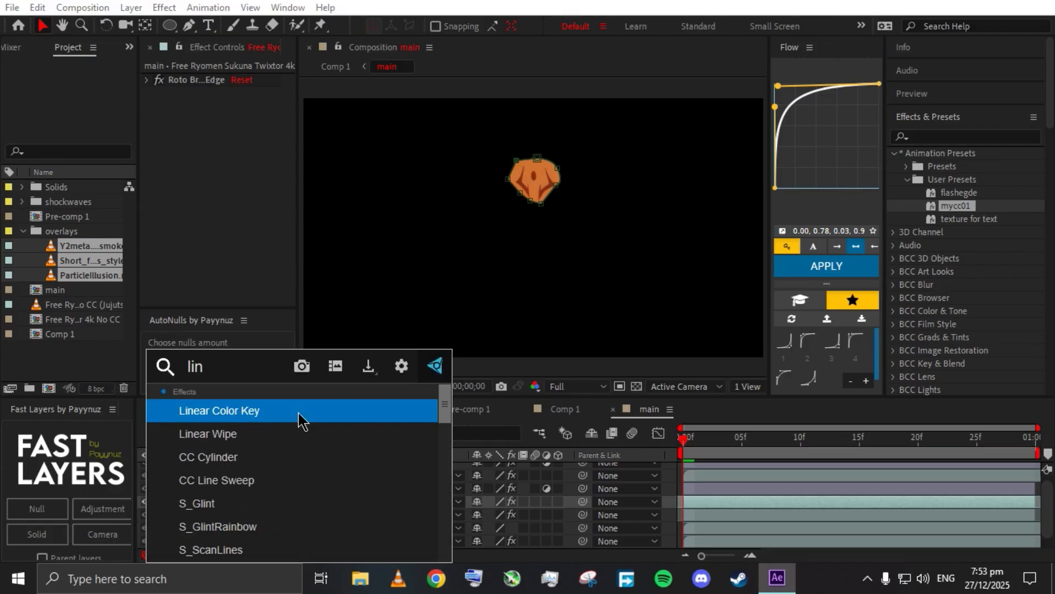
pyautogui.click(298, 410)
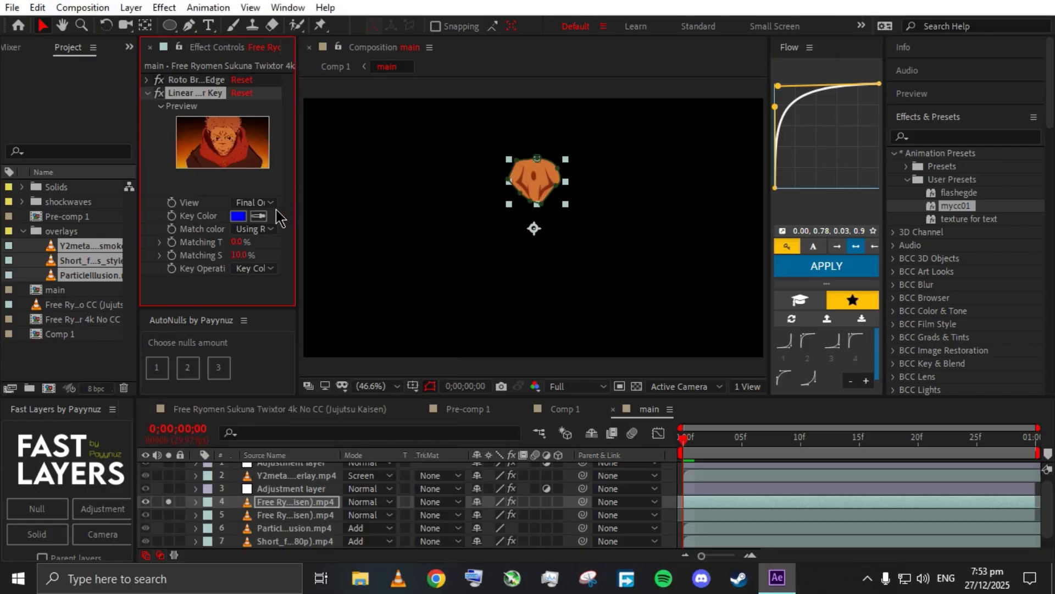
pyautogui.click(258, 216)
pyautogui.click(544, 179)
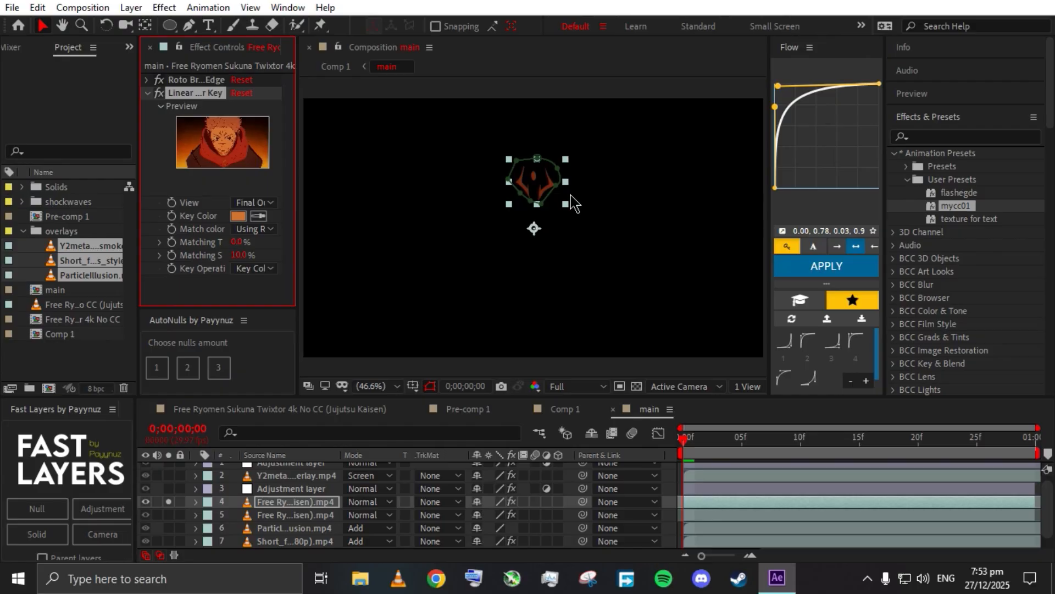
# - Add Deep Glow to the keyed forehead marking with exposure 3.5 and radius 500
pyautogui.click(147, 94)
pyautogui.hotkey('ctrl', 'space')
pyautogui.write('deep')
pyautogui.press('Return')
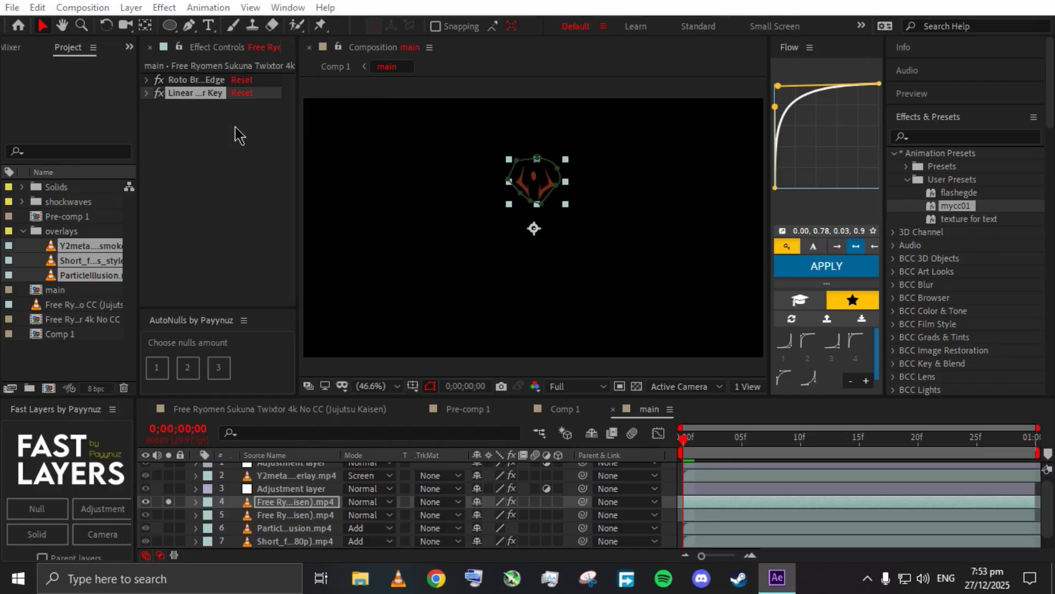
pyautogui.moveTo(287, 153)
pyautogui.mouseDown()
pyautogui.moveTo(287, 133)
pyautogui.moveTo(287, 169)
pyautogui.moveTo(289, 148)
pyautogui.mouseUp()
pyautogui.click(238, 119)
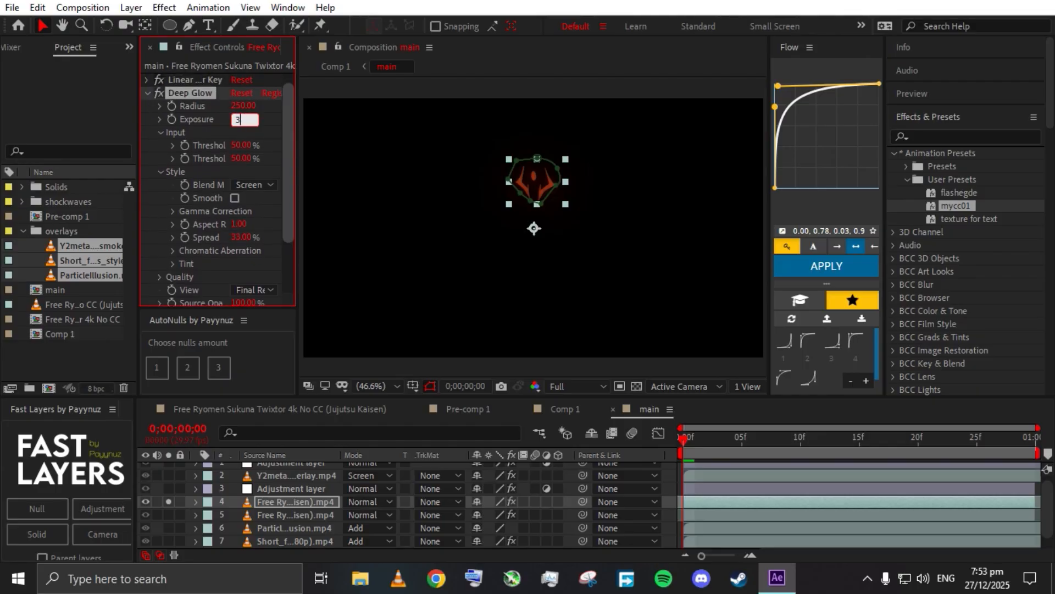
pyautogui.write('3.5')
pyautogui.press('Return')
pyautogui.moveTo(247, 110); pyautogui.dragTo(275, 111)
pyautogui.write('500')
pyautogui.press('Return')
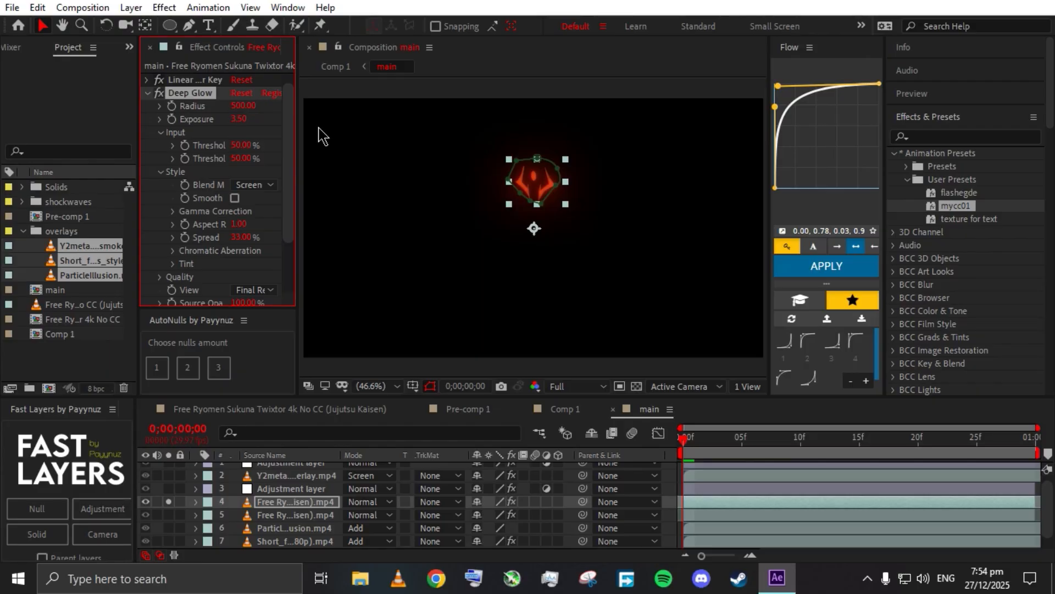
pyautogui.scroll(-3, 255, 273)
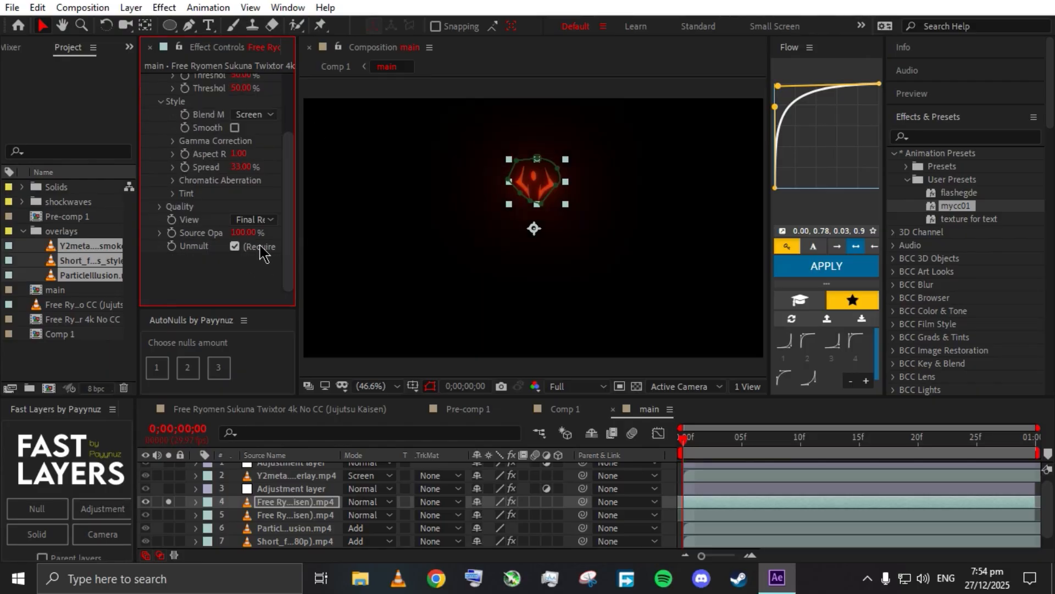
pyautogui.scroll(4, 290, 191)
# - Unsolo the forehead marking layer and enable Deep Glow's red tint on it
pyautogui.click(168, 501)
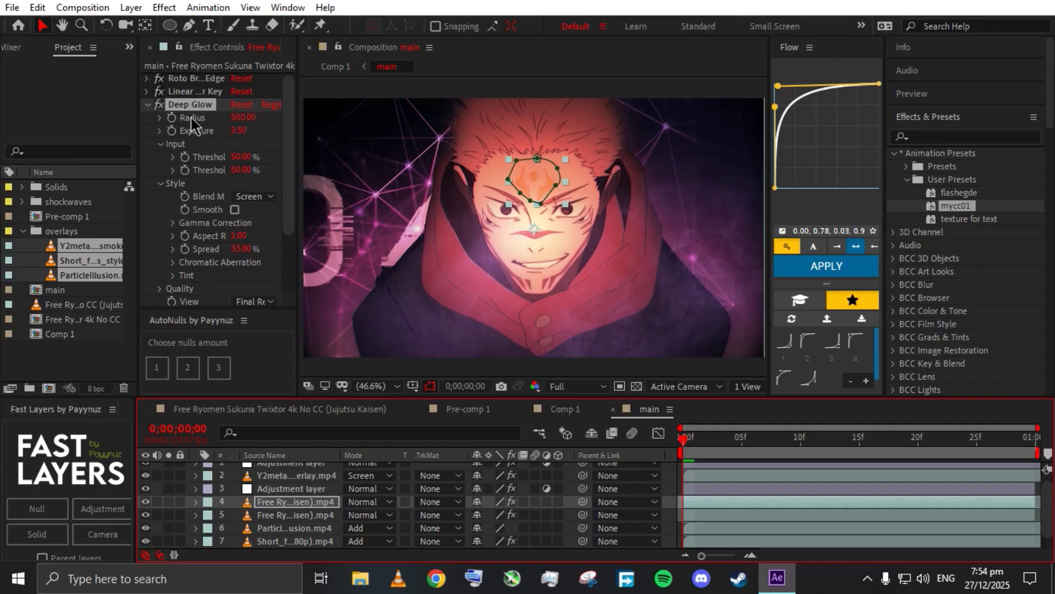
pyautogui.click(172, 274)
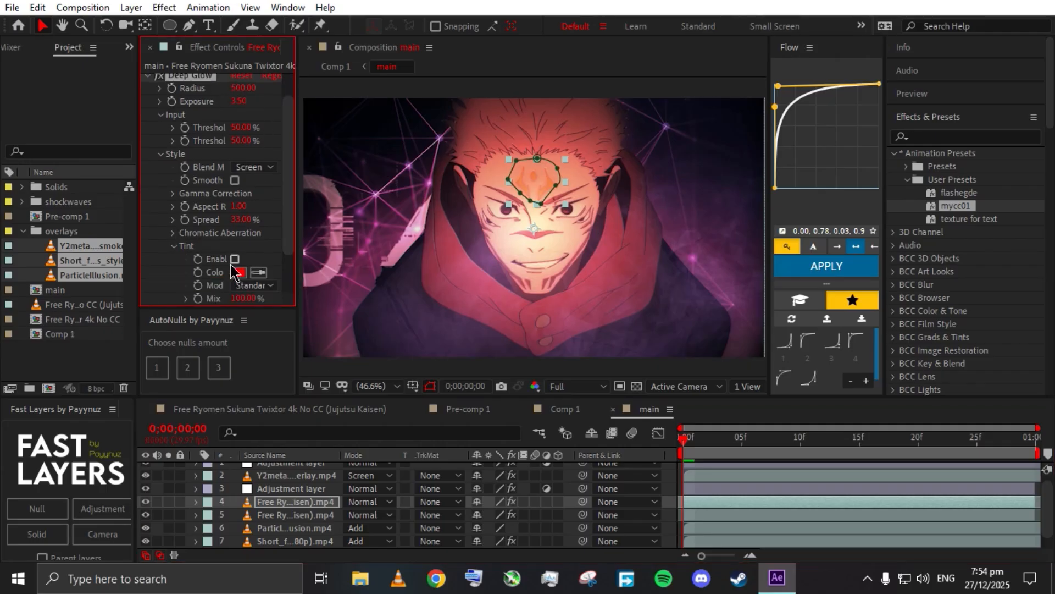
pyautogui.click(235, 258)
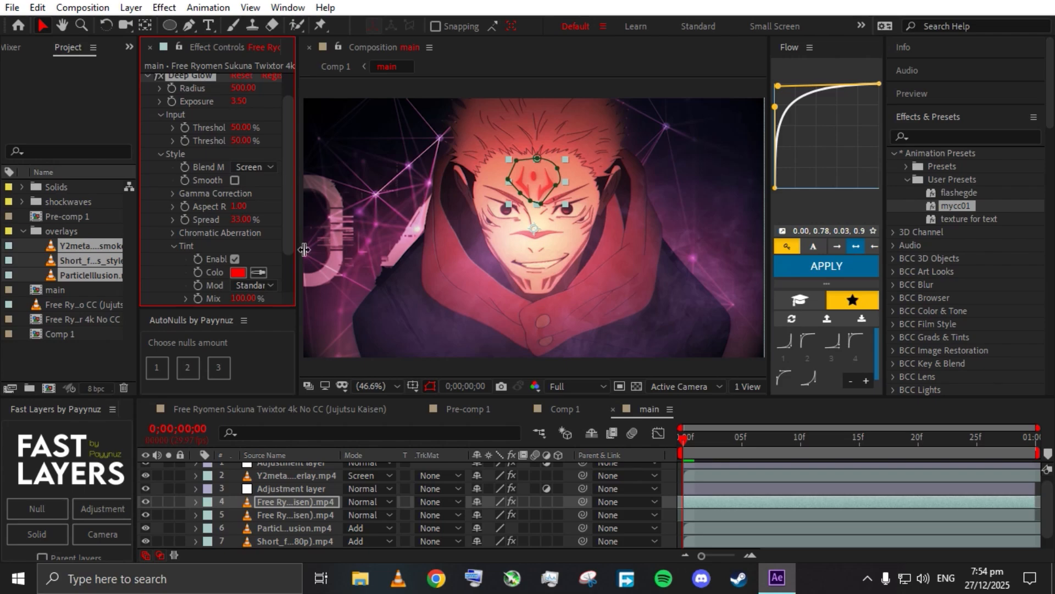
pyautogui.scroll(2, 285, 217)
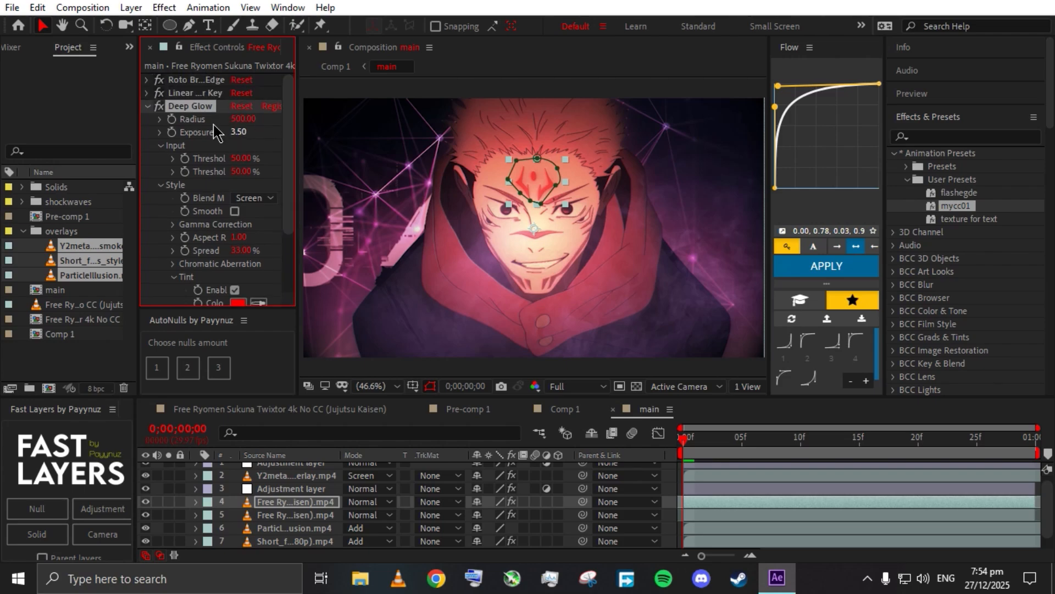
pyautogui.click(147, 105)
# - Compare Comp 1 with the Free Ryomen Sukuna Twixtor composition, and preview Comp 1 with the glowing marking
pyautogui.click(684, 449)
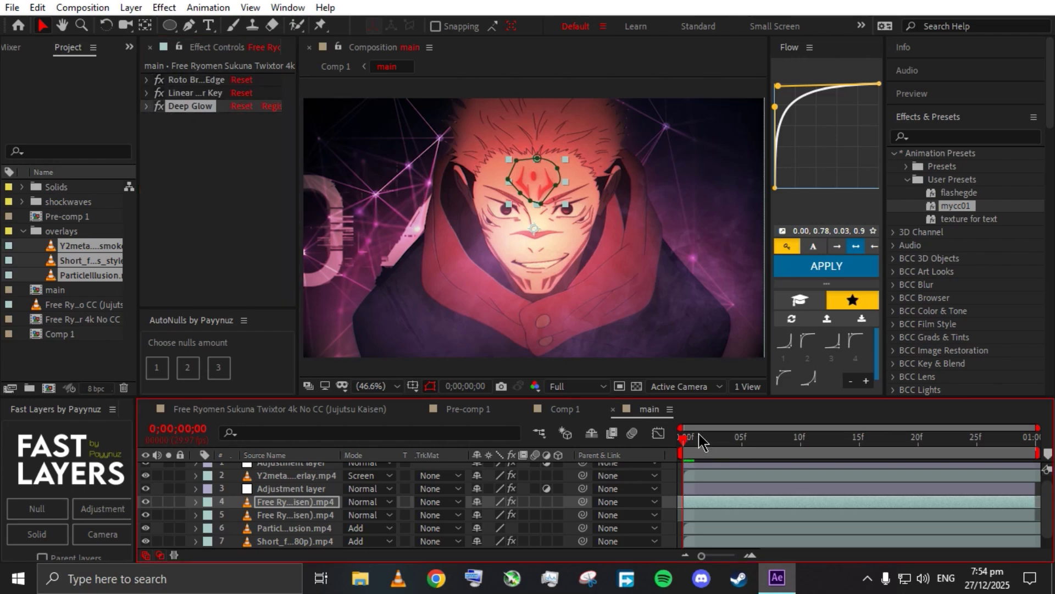
pyautogui.click(552, 414)
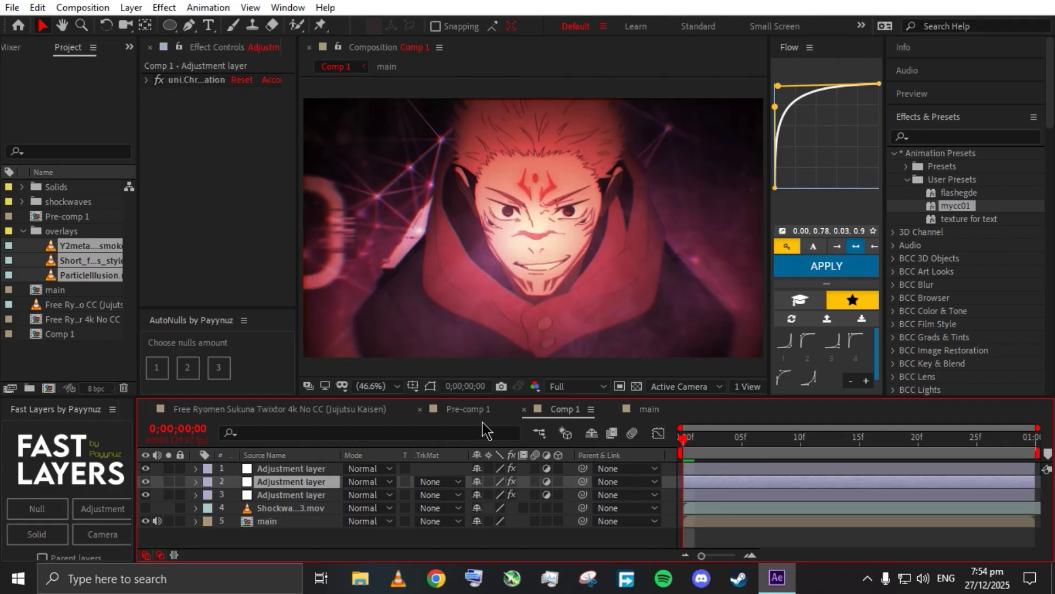
pyautogui.click(361, 412)
pyautogui.click(549, 413)
pyautogui.click(383, 409)
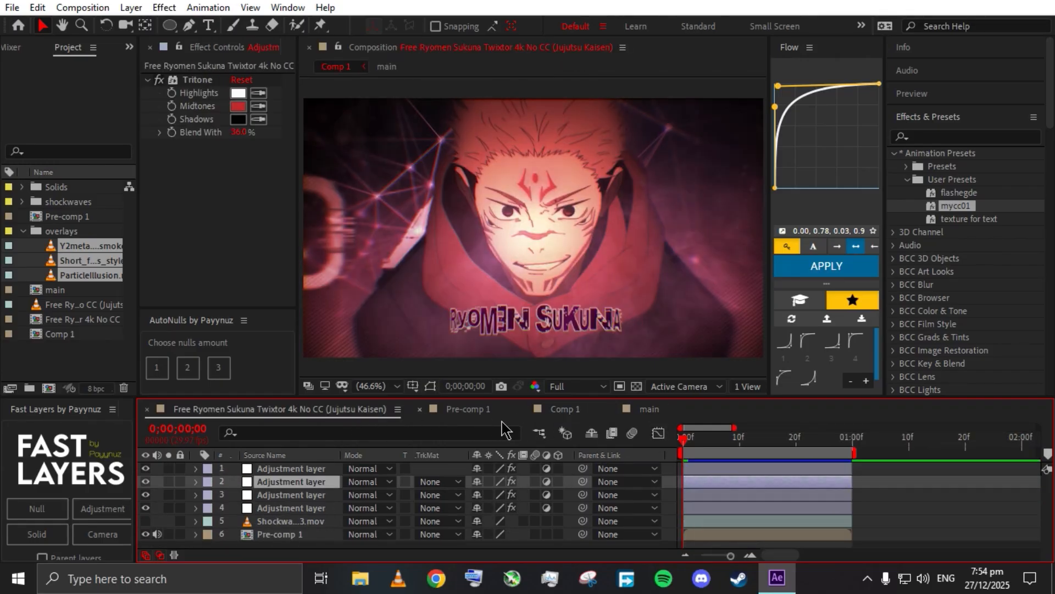
pyautogui.click(566, 410)
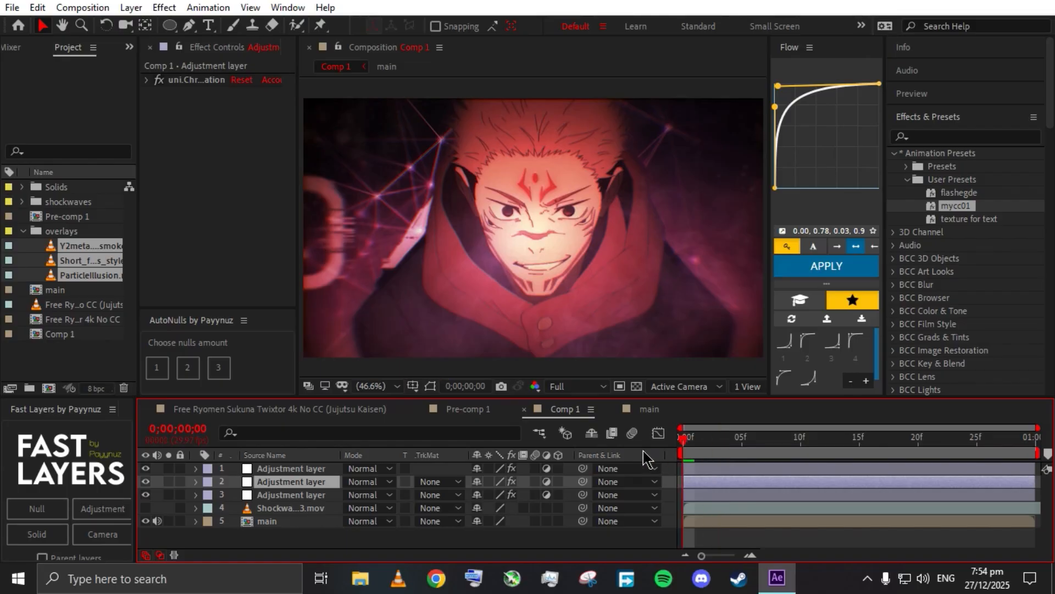
pyautogui.press('space')
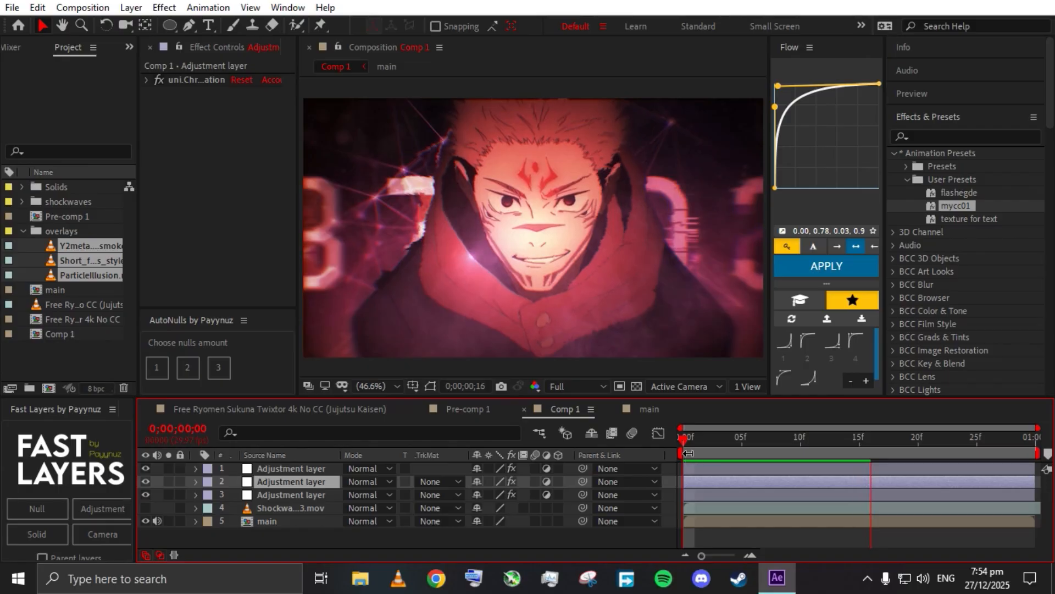
# - Keyframe the marking layer's Mask Path at frame 0 and move the mask up over the marking at frame 29
pyautogui.click(649, 409)
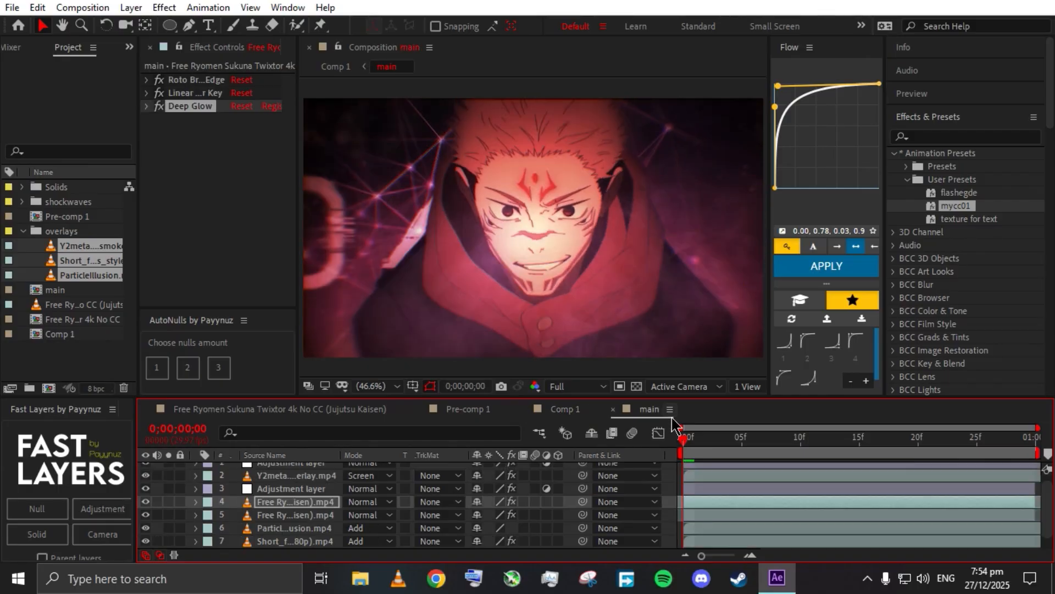
pyautogui.moveTo(687, 442); pyautogui.dragTo(1023, 463)
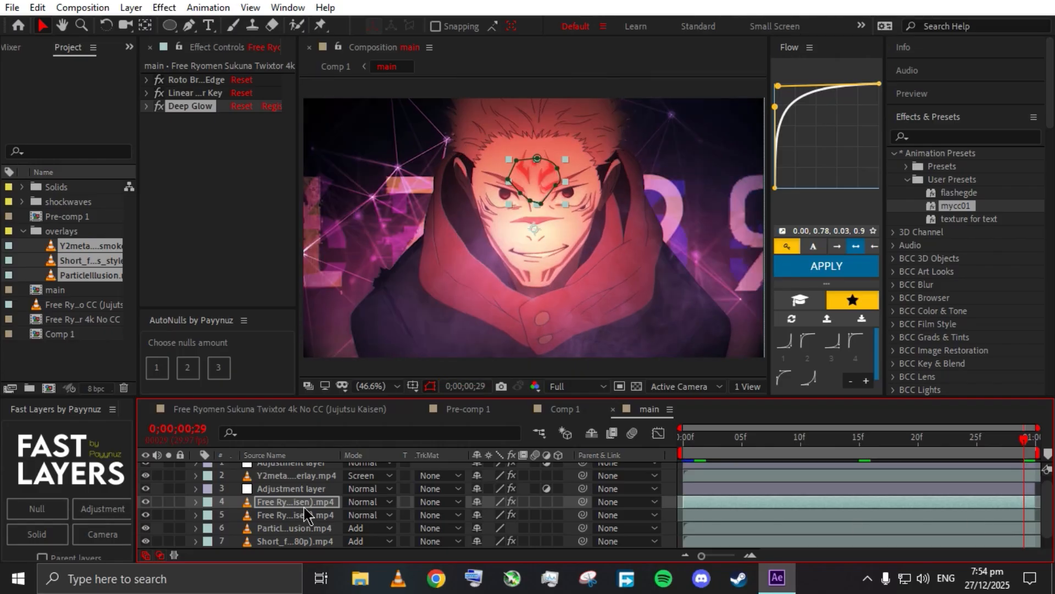
pyautogui.press('m')
pyautogui.click(263, 516)
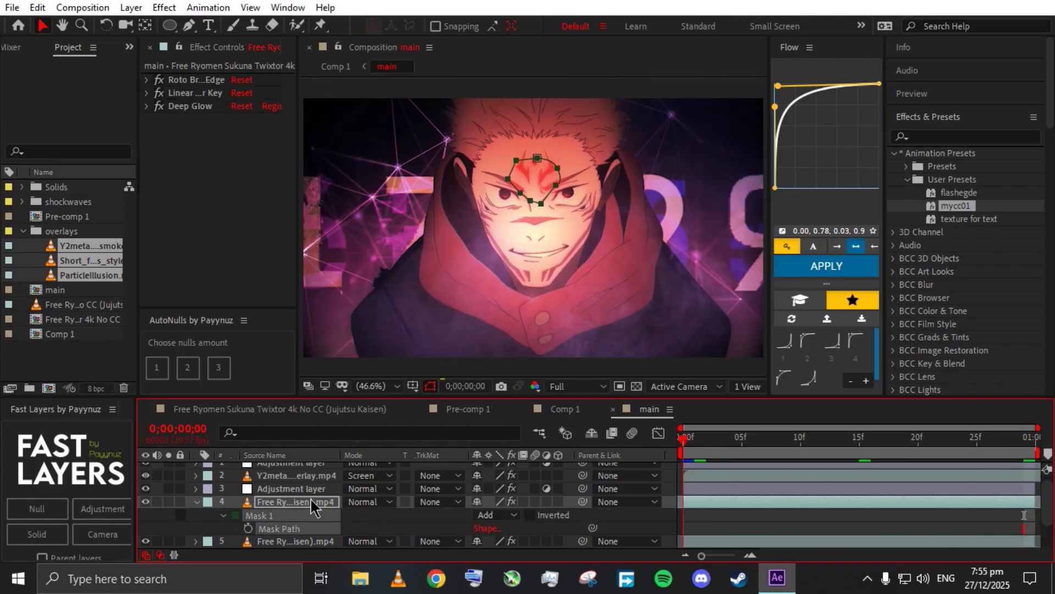
pyautogui.press('Home')
pyautogui.click(248, 528)
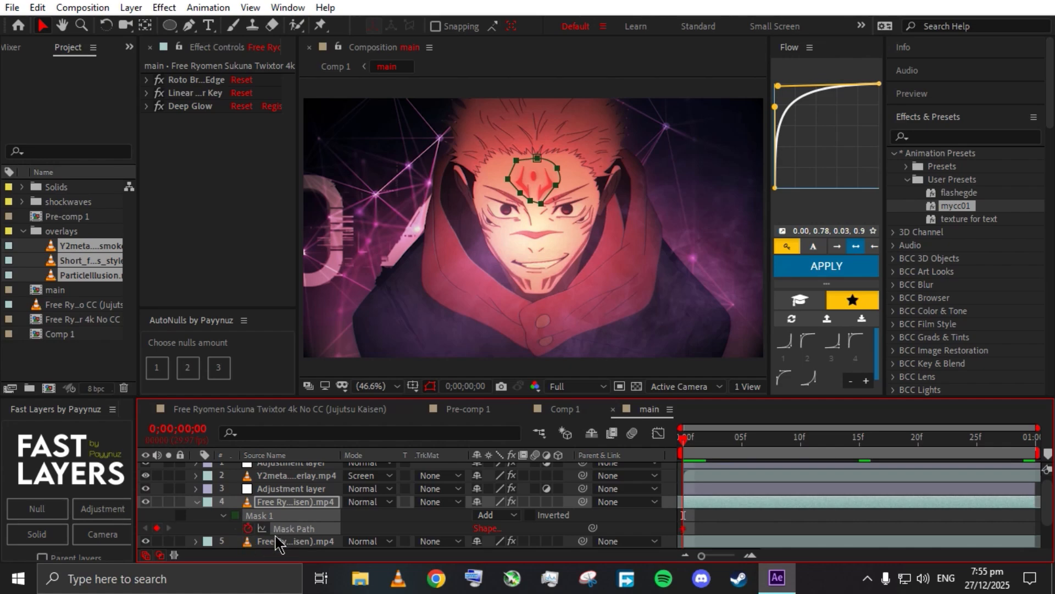
pyautogui.click(1023, 445)
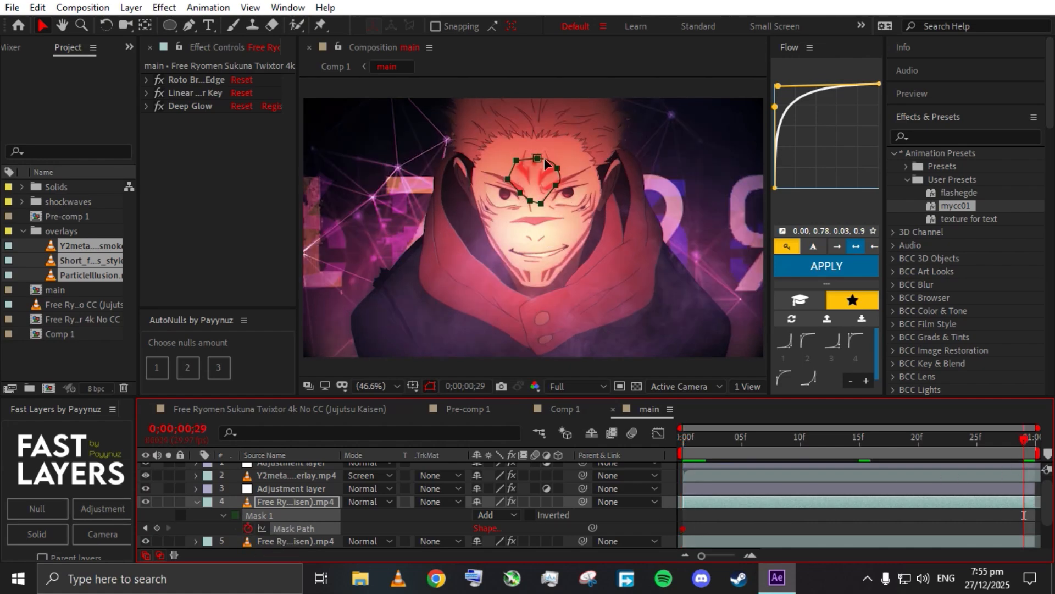
pyautogui.moveTo(545, 163); pyautogui.dragTo(536, 145)
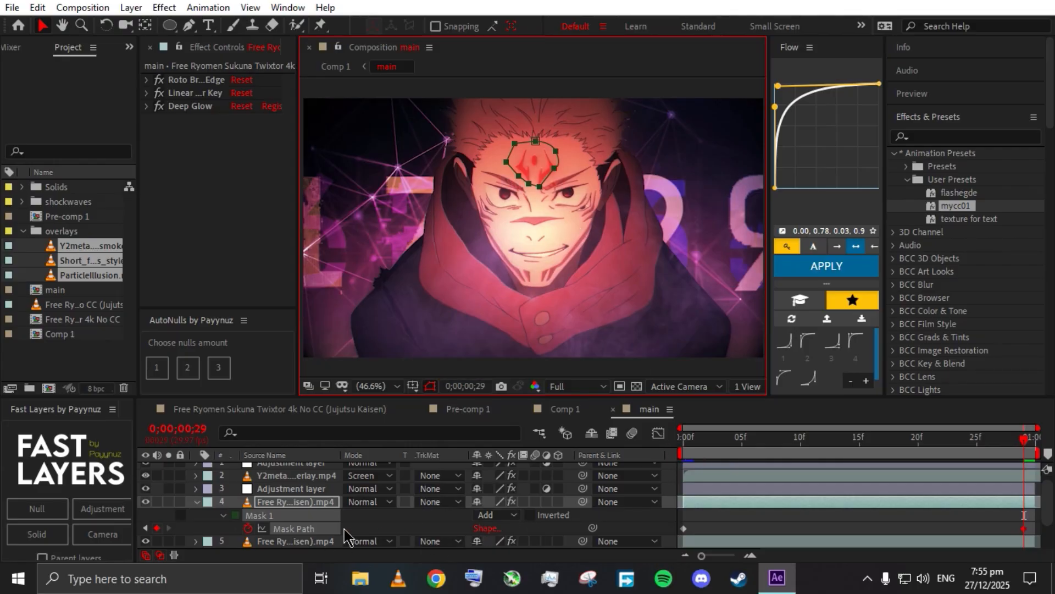
pyautogui.click(196, 501)
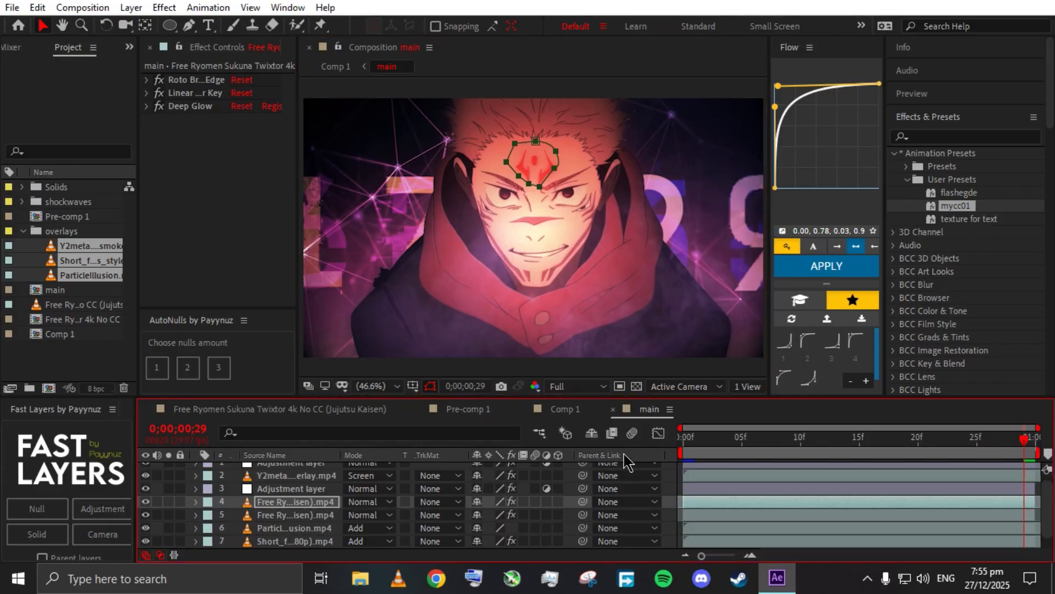
# - Preview the animated forehead mask from the start of the main composition and check the result in Comp 1
pyautogui.press('Home')
pyautogui.press('space')
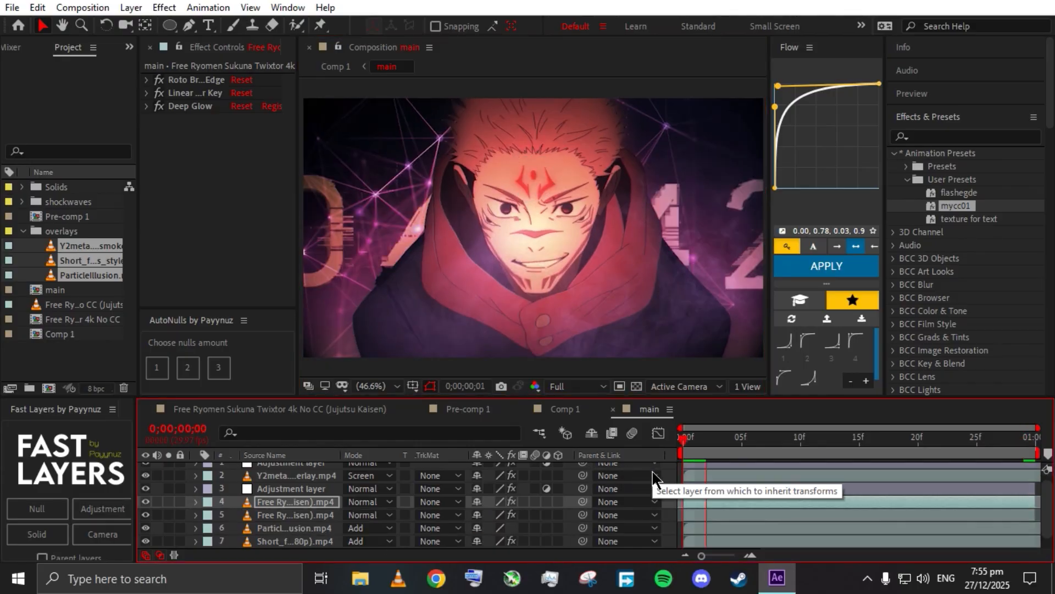
pyautogui.click(565, 409)
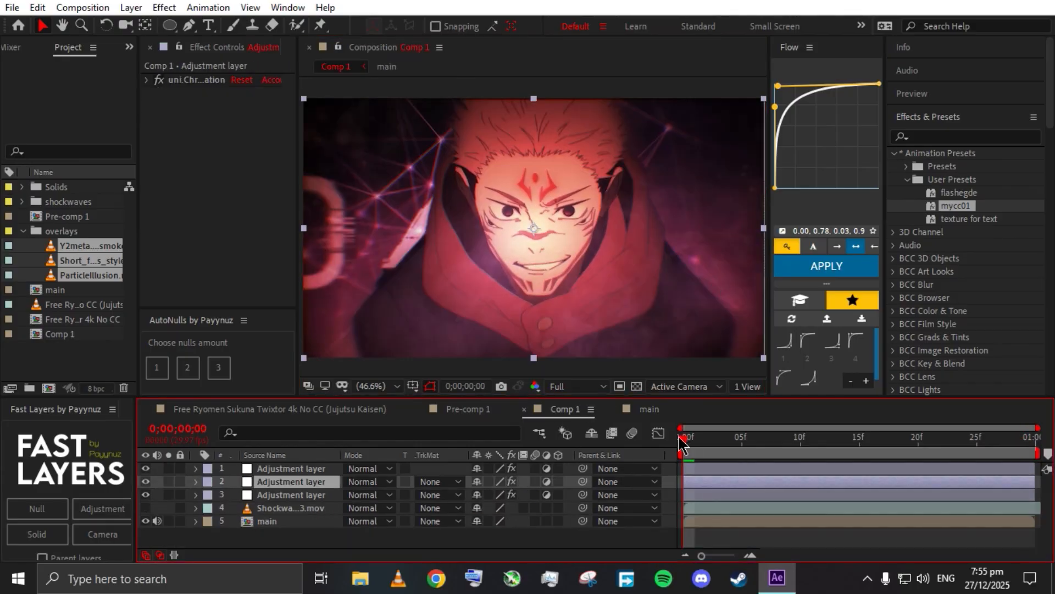
# - Change the Tritone midtones of the lowest Sukuna layer in the main composition to purple 9616B1
pyautogui.click(648, 409)
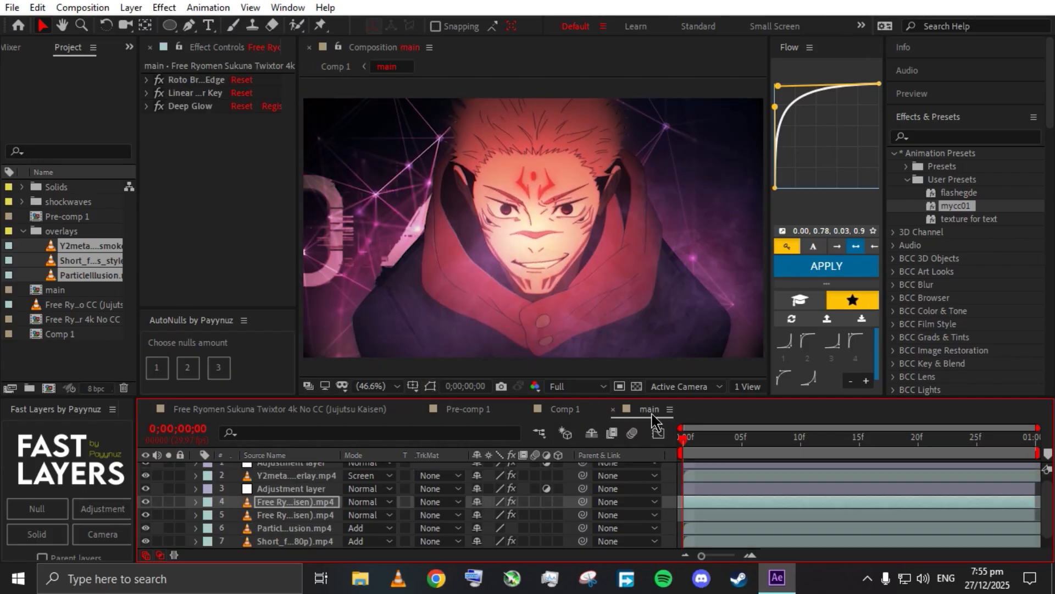
pyautogui.scroll(-1, 1044, 516)
pyautogui.click(324, 541)
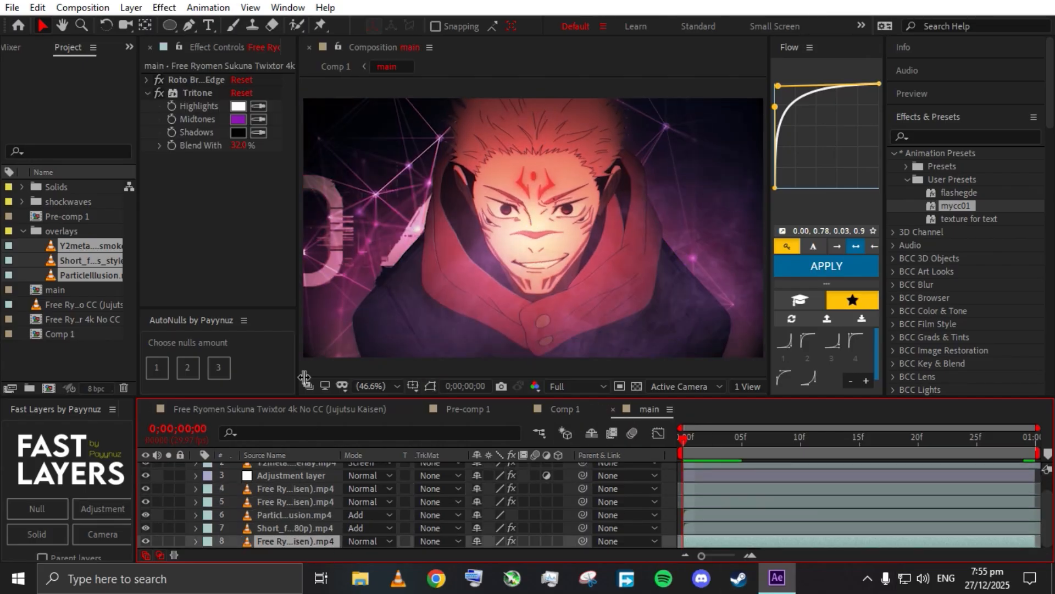
pyautogui.click(290, 177)
pyautogui.click(238, 118)
pyautogui.moveTo(949, 388); pyautogui.dragTo(944, 384)
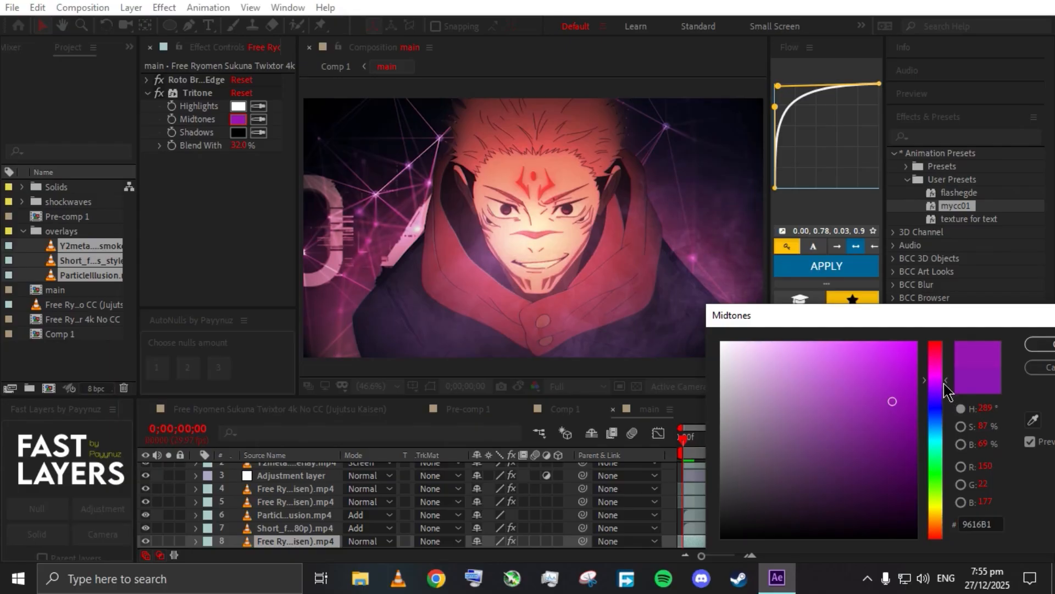
pyautogui.click(1038, 344)
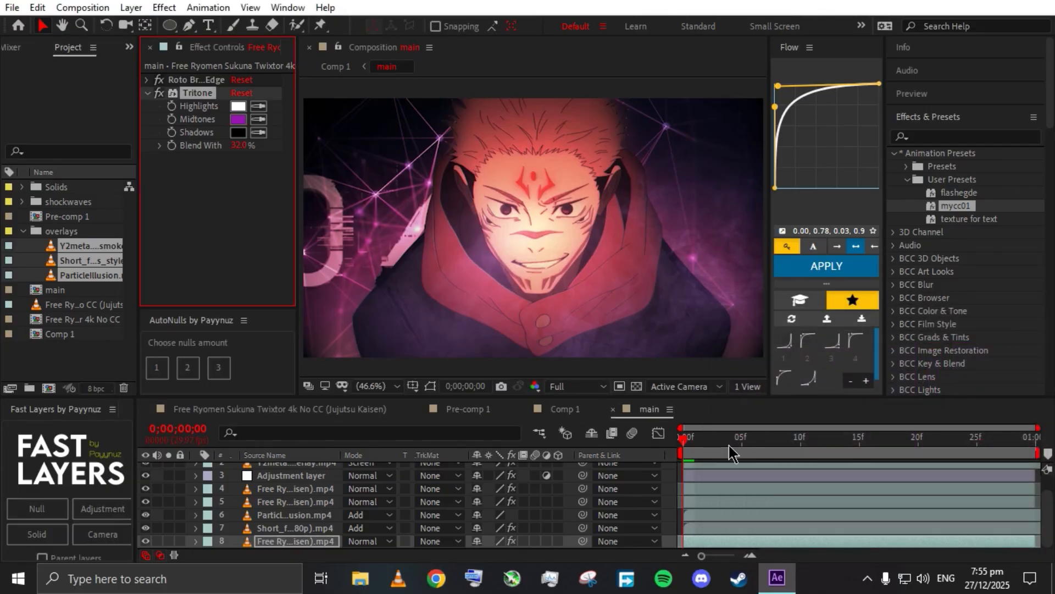
# - Add a new adjustment layer above the other layers in Comp 1 and apply the Venetian Blinds effect to it
pyautogui.click(565, 409)
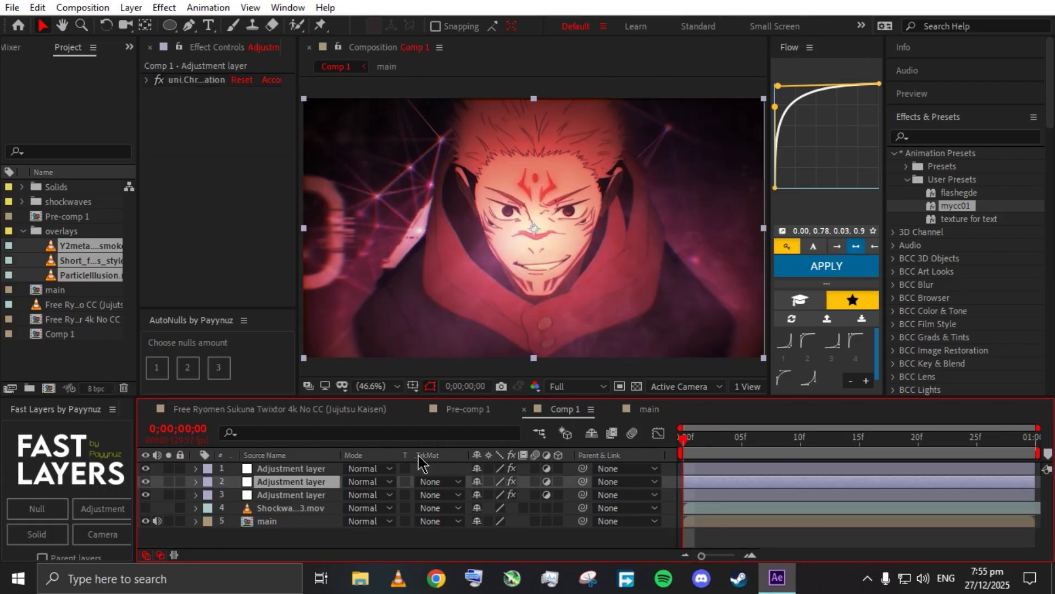
pyautogui.click(102, 508)
pyautogui.hotkey('ctrl', 'space')
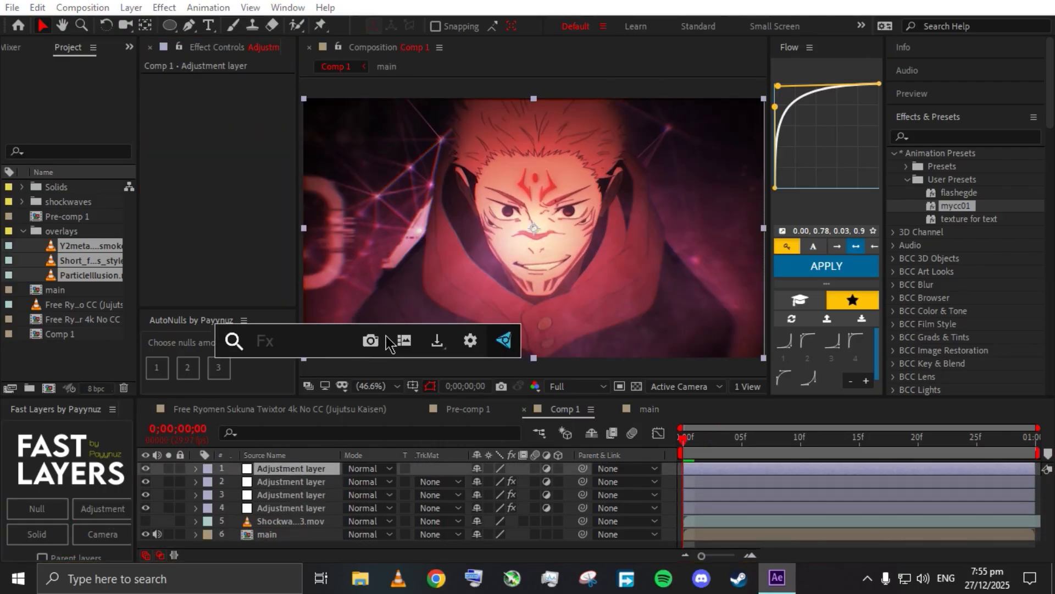
pyautogui.write('venet')
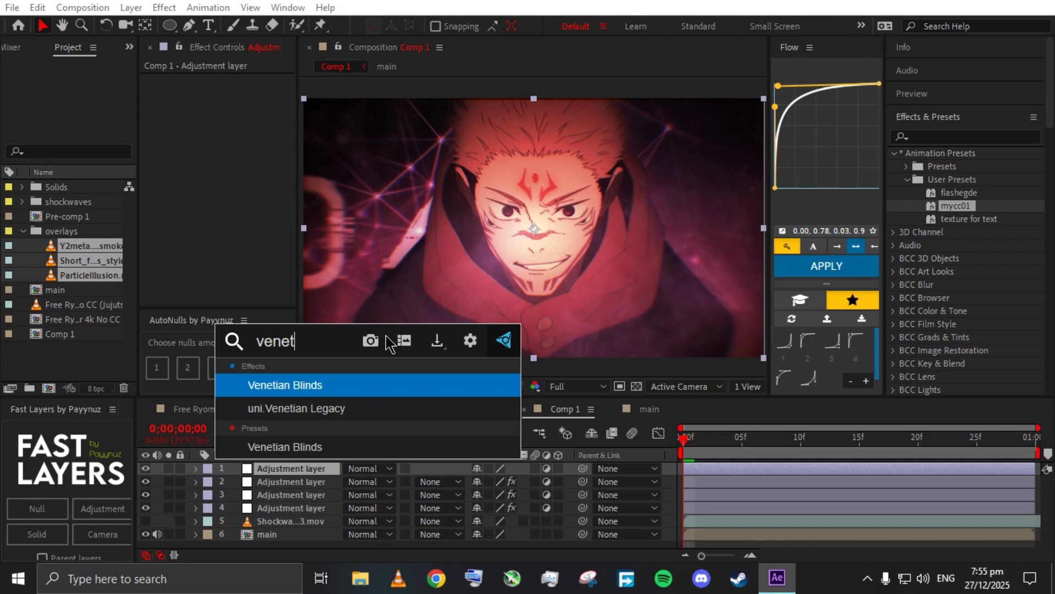
pyautogui.press('Return')
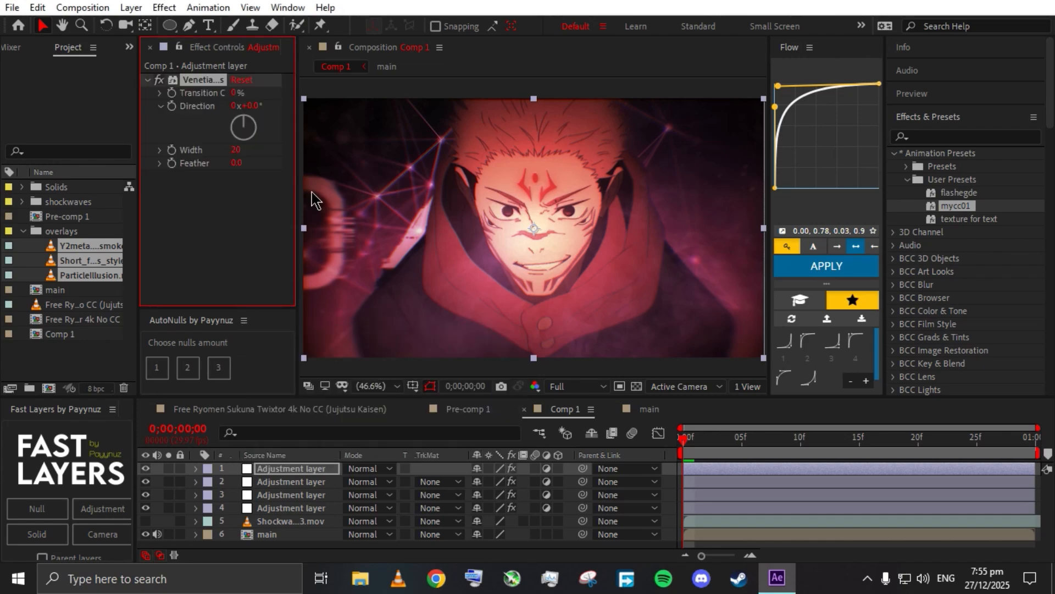
# - Set the Venetian Blinds transition completion to 10%, direction to 52° and width to 8
pyautogui.click(239, 95)
pyautogui.press('Return')
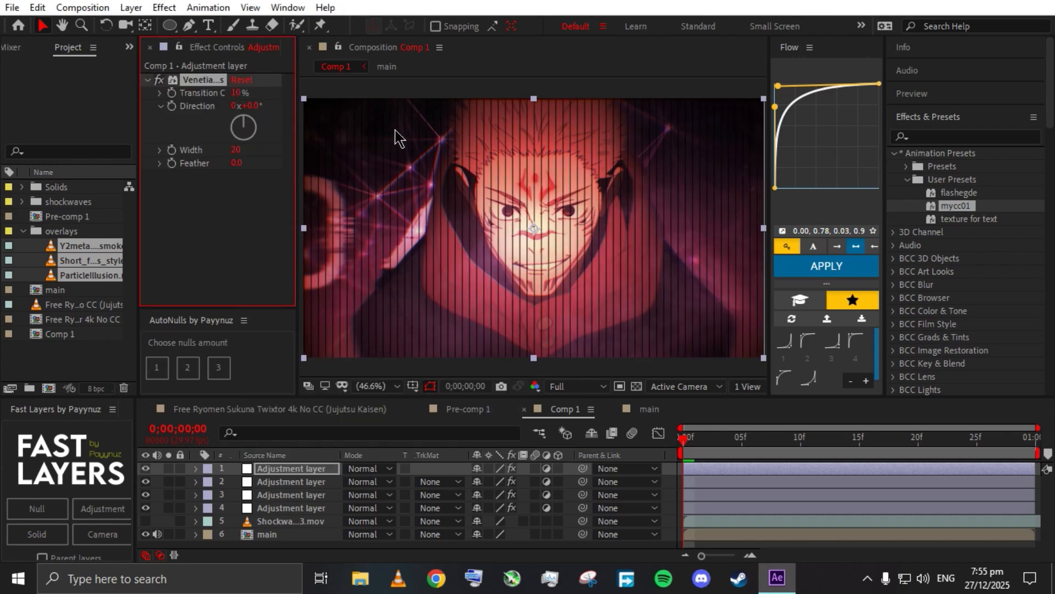
pyautogui.moveTo(245, 152); pyautogui.dragTo(256, 131)
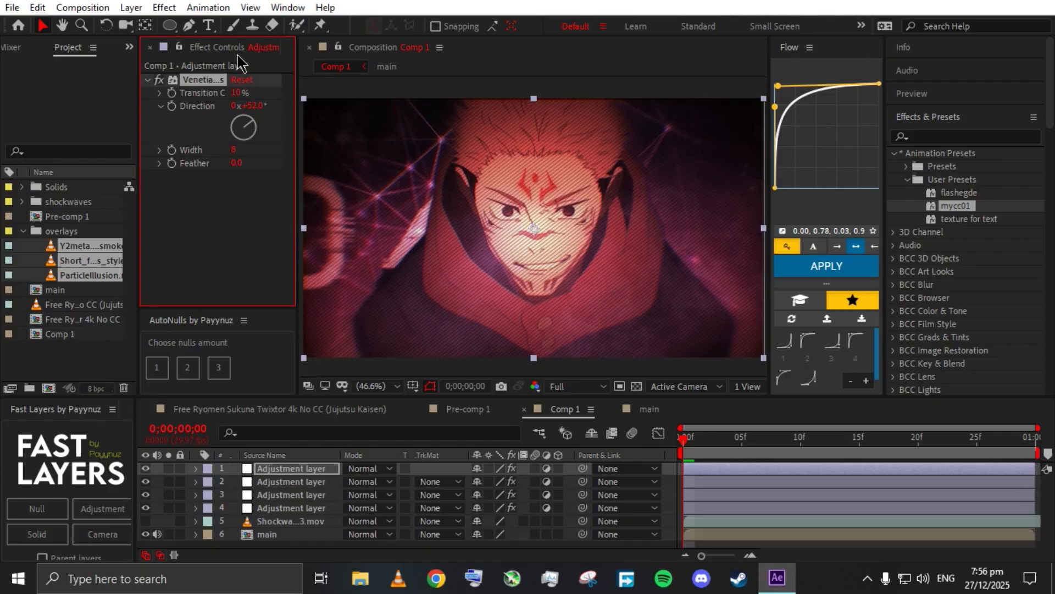
# - Draw a full-frame elliptical mask on the Venetian Blinds adjustment layer and invert it
pyautogui.click(169, 26)
pyautogui.moveTo(304, 99); pyautogui.dragTo(770, 364)
pyautogui.click(529, 495)
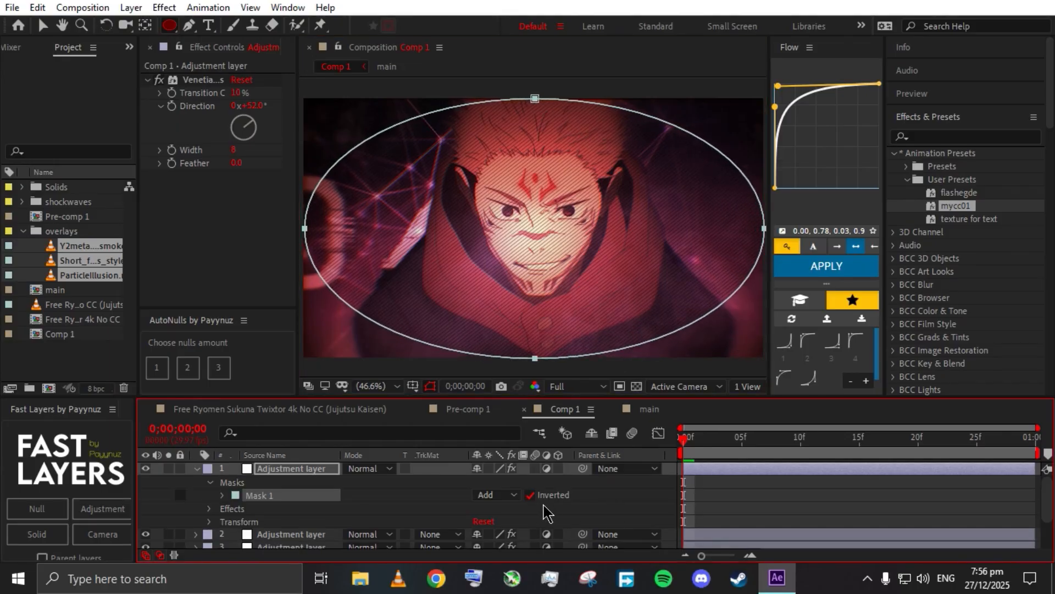
# - Feather the inverted elliptical mask by 223 pixels
pyautogui.press('f')
pyautogui.moveTo(551, 502); pyautogui.dragTo(614, 505)
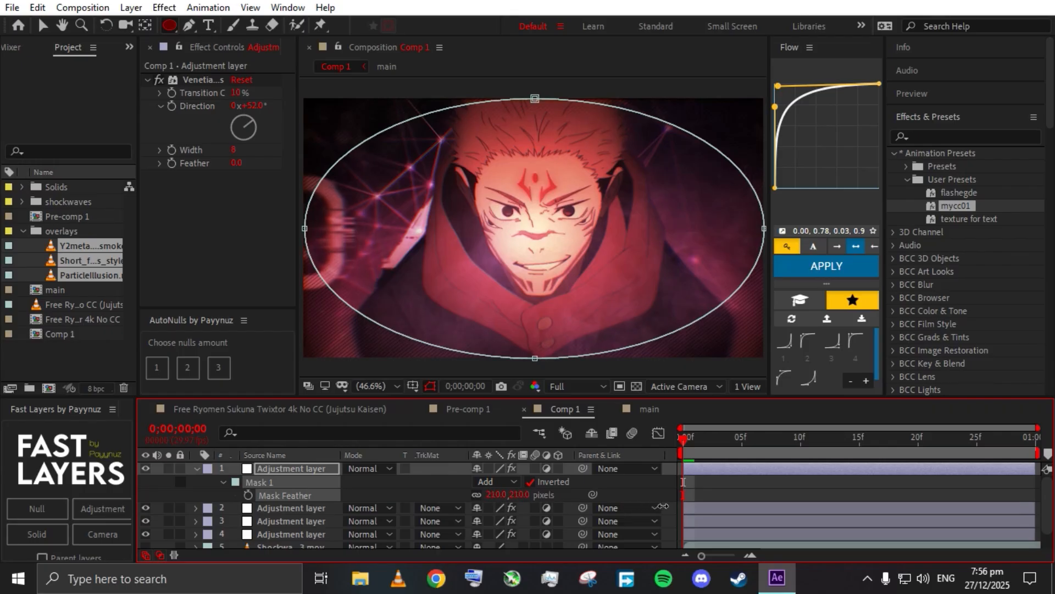
pyautogui.moveTo(665, 505); pyautogui.dragTo(672, 505)
pyautogui.click(42, 26)
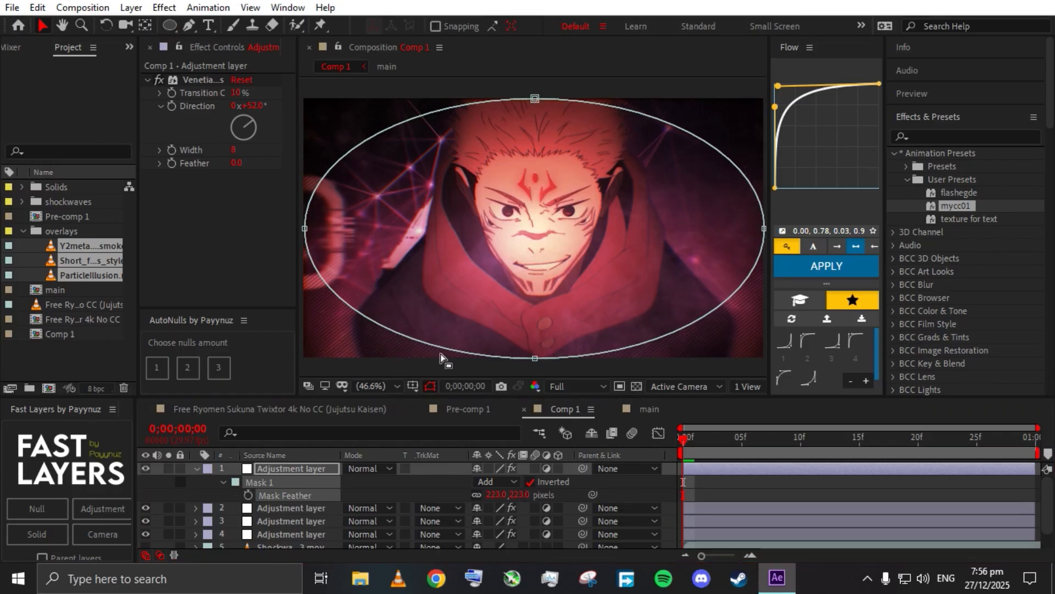
# - Enlarge the elliptical mask by moving its points beyond the frame edges, and check the striped vignette at frame 1
pyautogui.moveTo(535, 360)
pyautogui.mouseDown()
pyautogui.moveTo(535, 397)
pyautogui.moveTo(534, 373)
pyautogui.mouseUp()
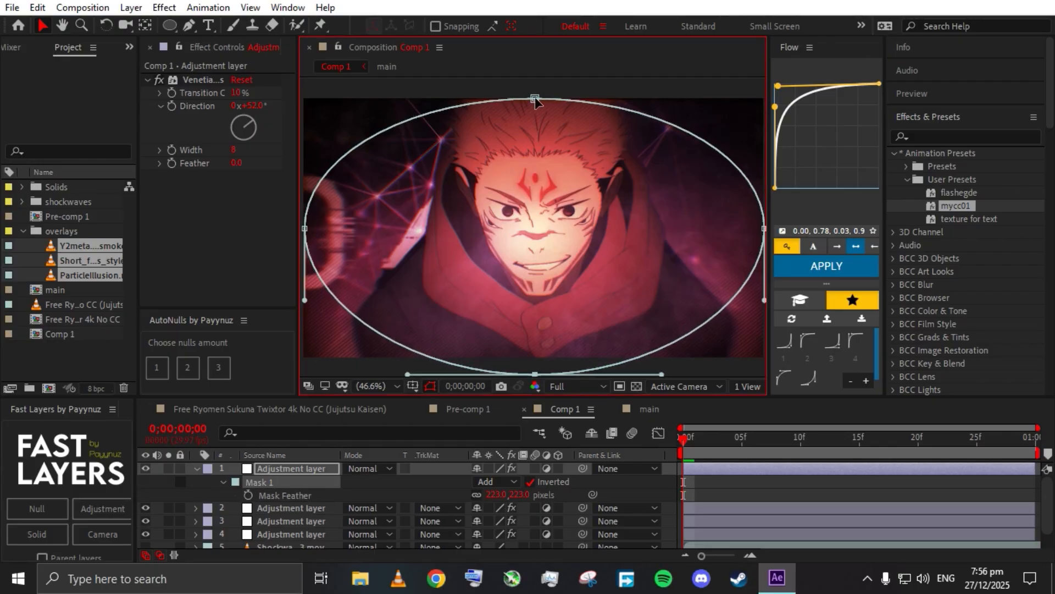
pyautogui.moveTo(535, 99); pyautogui.dragTo(537, 82)
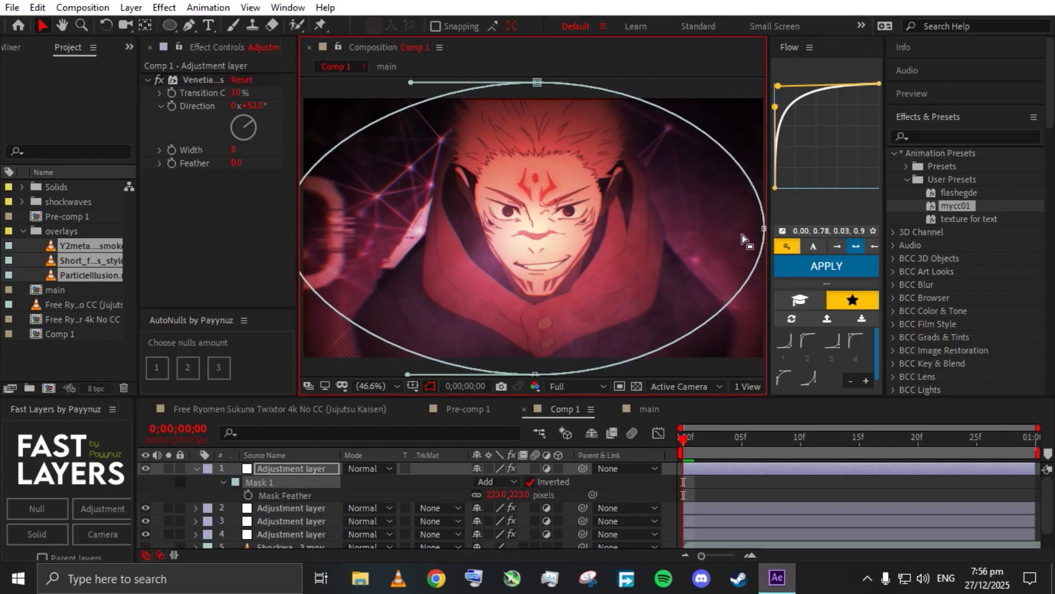
pyautogui.moveTo(765, 229); pyautogui.dragTo(791, 236)
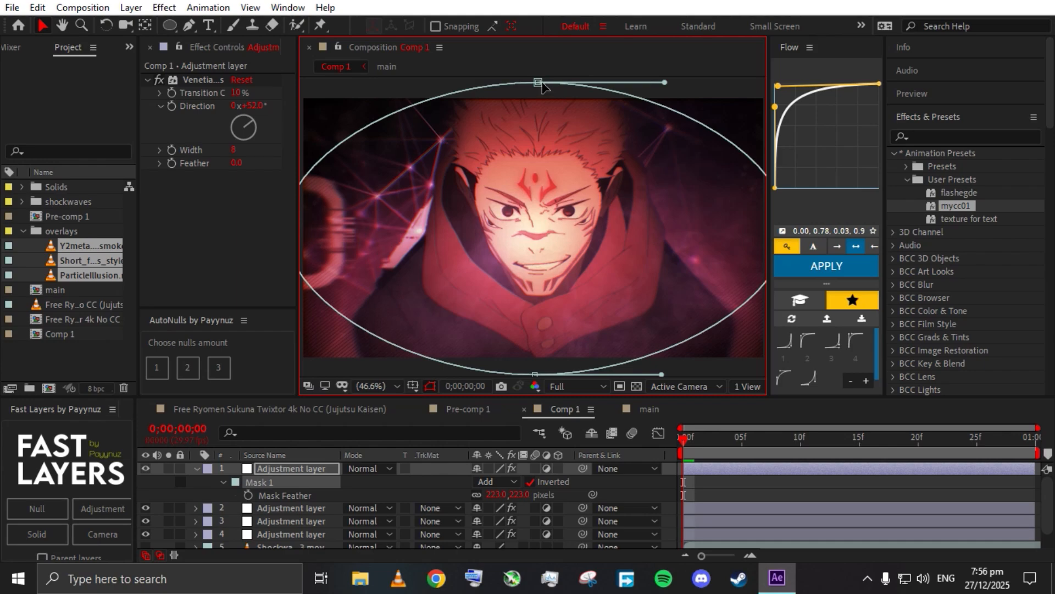
pyautogui.moveTo(542, 83); pyautogui.dragTo(542, 78)
pyautogui.moveTo(534, 375)
pyautogui.mouseDown()
pyautogui.moveTo(532, 387)
pyautogui.moveTo(534, 377)
pyautogui.mouseUp()
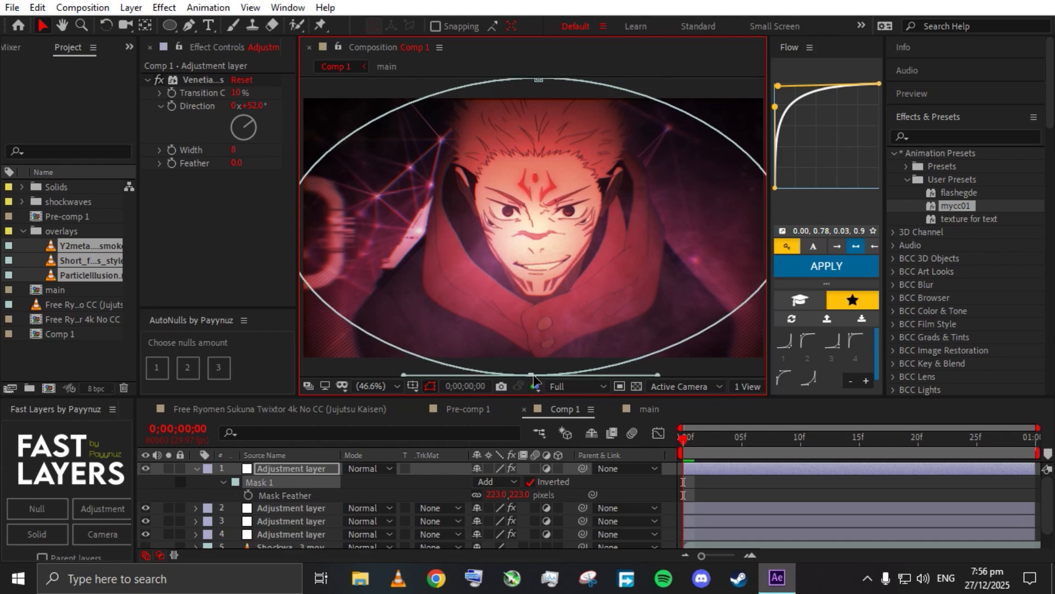
pyautogui.click(685, 372)
pyautogui.click(196, 469)
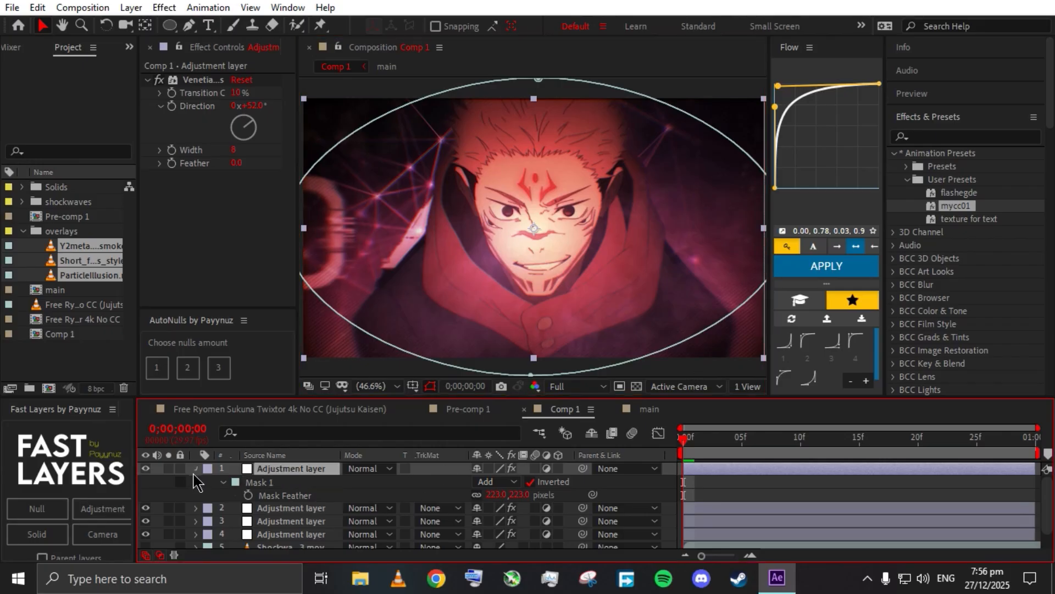
pyautogui.click(663, 549)
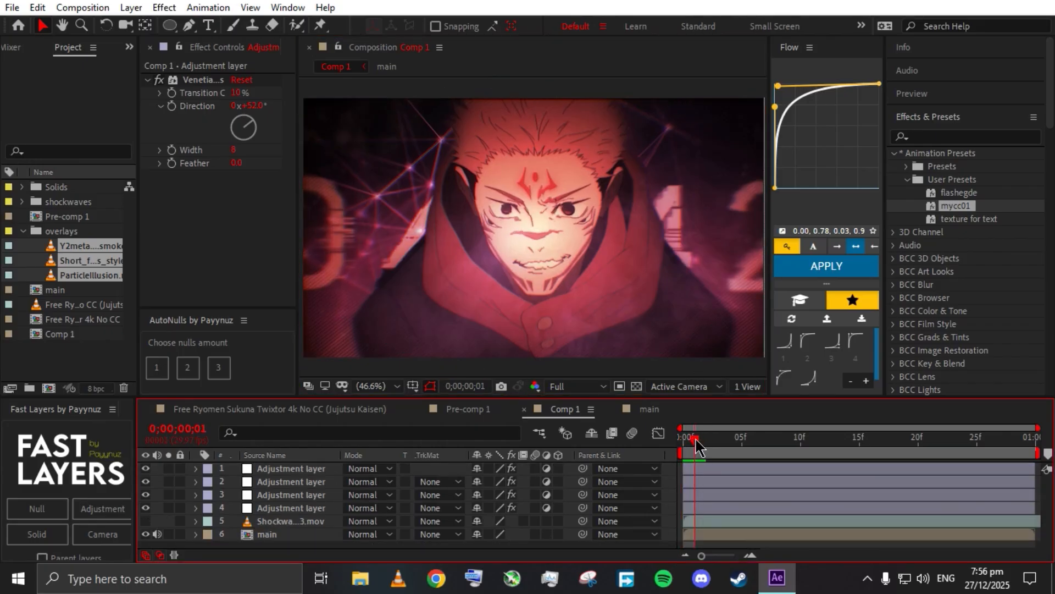
# - Copy the Tritone effect from the lowest Sukuna layer in Pre-comp 1 onto the lowest Sukuna layer in the main composition
pyautogui.click(378, 417)
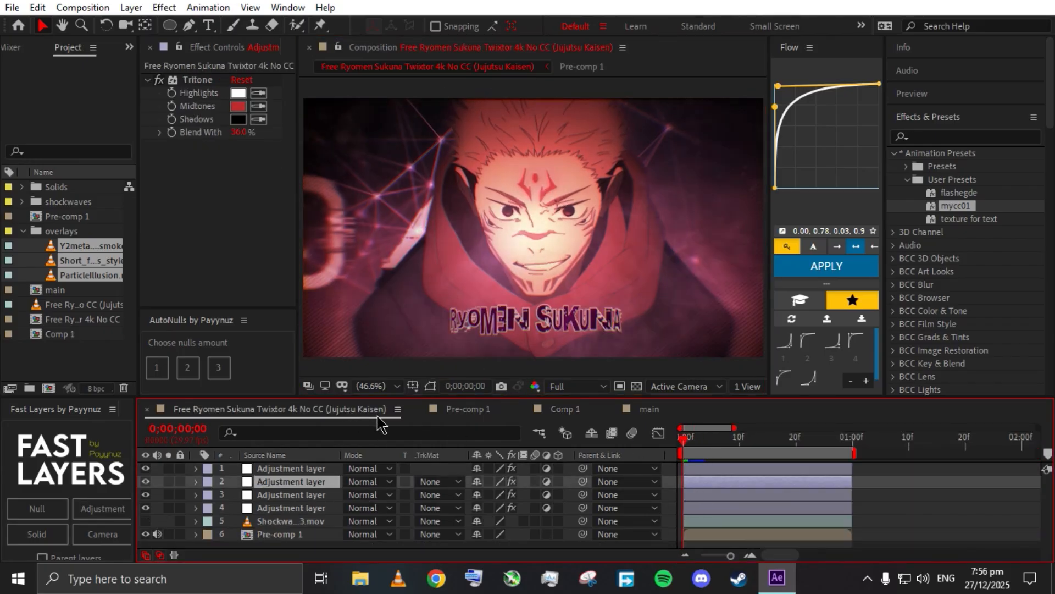
pyautogui.click(567, 410)
pyautogui.click(468, 410)
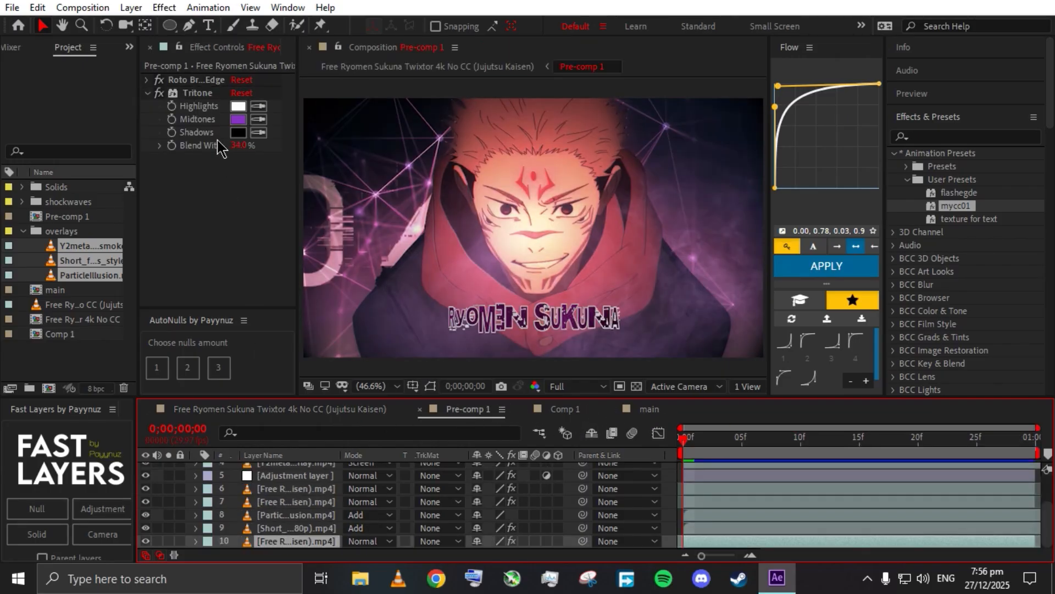
pyautogui.click(194, 97)
pyautogui.click(649, 409)
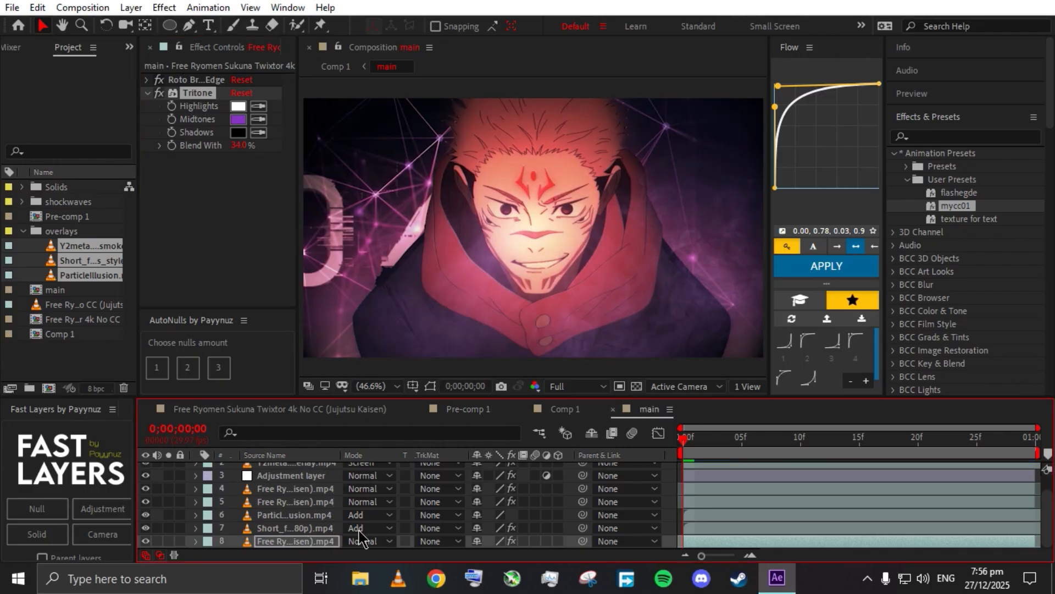
# - Check the overlay layers in the main composition and adjust the Tritone blend amount on the Sukuna clip in layer 5
pyautogui.click(292, 528)
pyautogui.click(294, 516)
pyautogui.click(302, 532)
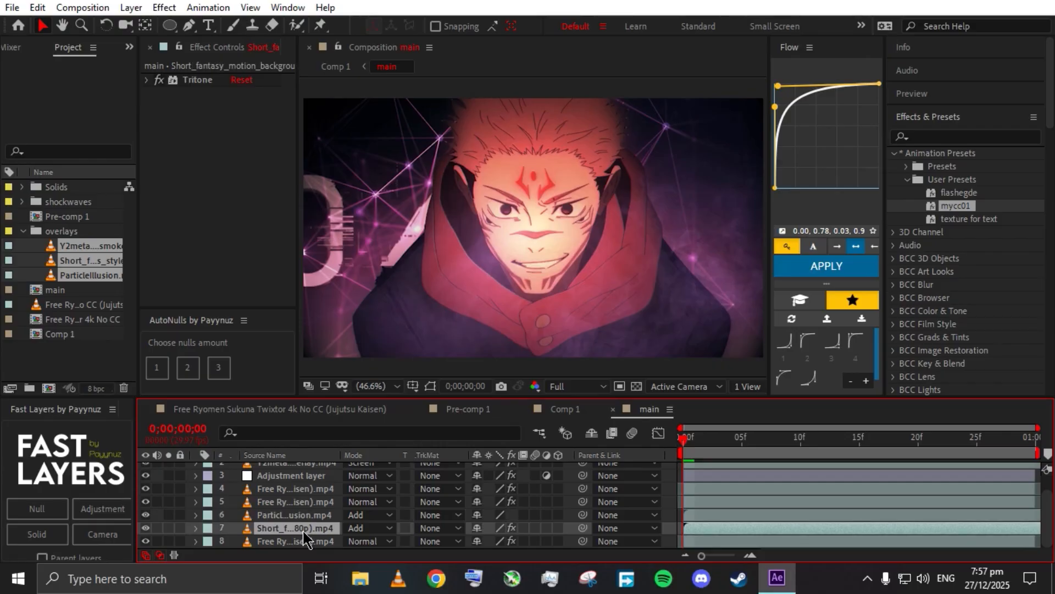
pyautogui.click(298, 517)
pyautogui.click(294, 504)
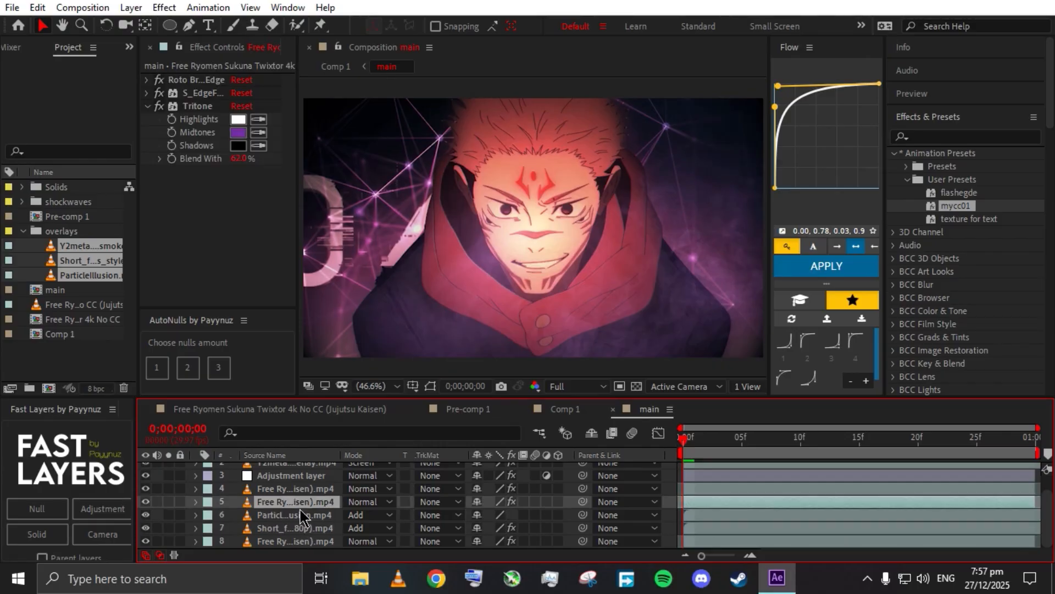
pyautogui.hotkey('ctrl', 'z')
pyautogui.moveTo(240, 159); pyautogui.dragTo(265, 165)
# - Apply the copied purple Tritone with its 34% blend to the Y2meta fog overlay in the main composition
pyautogui.click(302, 490)
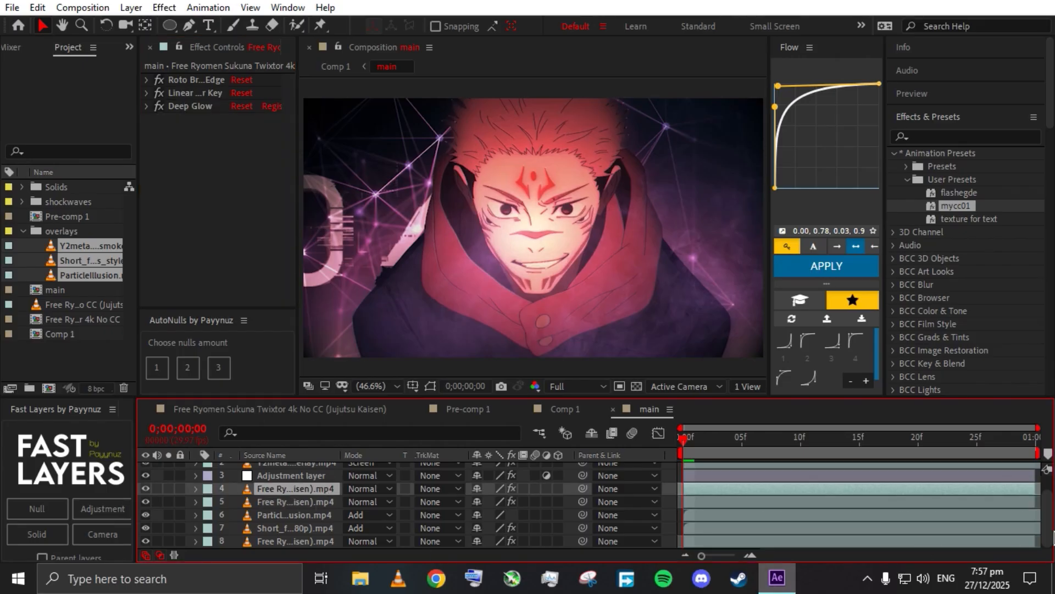
pyautogui.scroll(1, 281, 492)
pyautogui.click(279, 496)
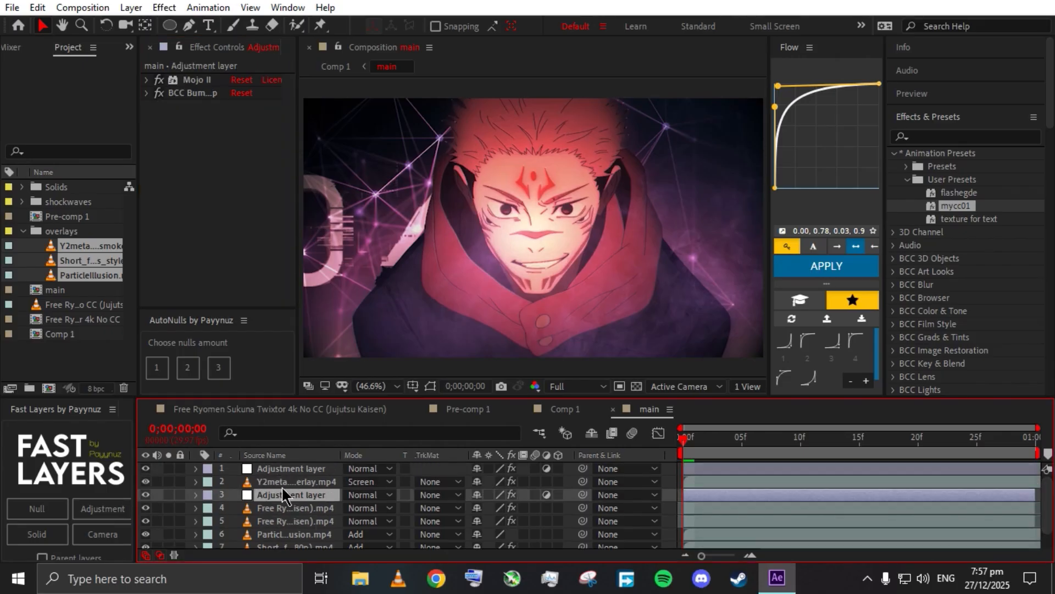
pyautogui.click(285, 482)
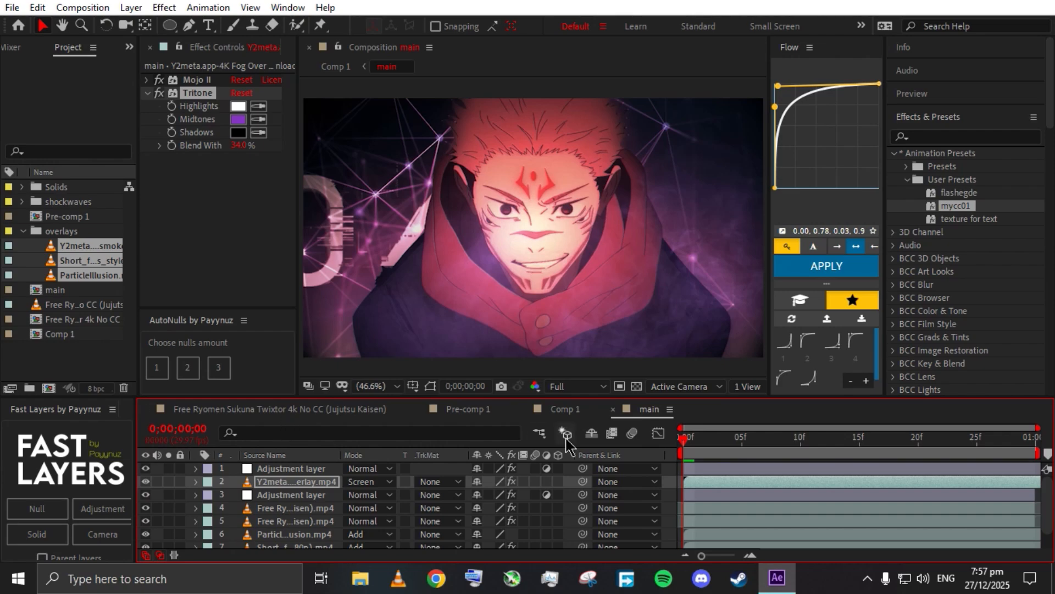
# - Compare the colours of Comp 1 with the main composition and the Free Ryomen Sukuna Twixtor composition
pyautogui.click(563, 410)
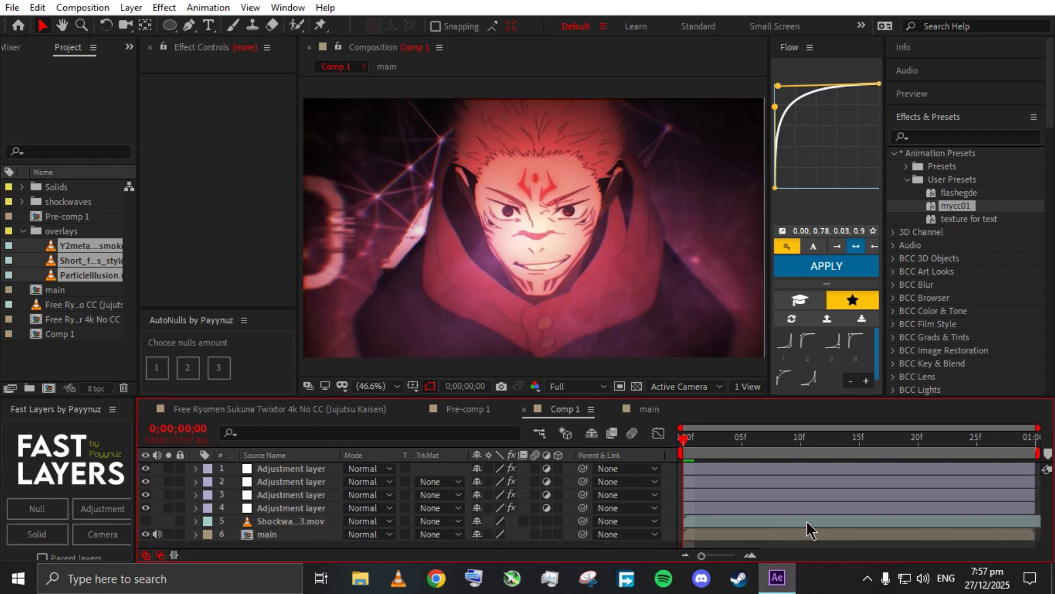
pyautogui.click(650, 413)
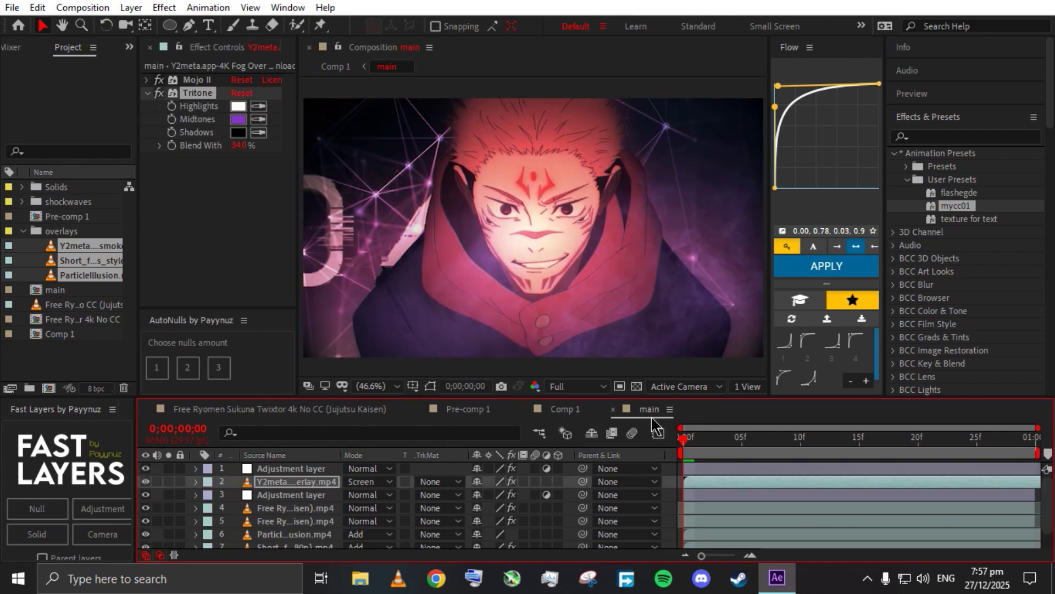
pyautogui.click(577, 409)
pyautogui.click(350, 409)
pyautogui.click(528, 409)
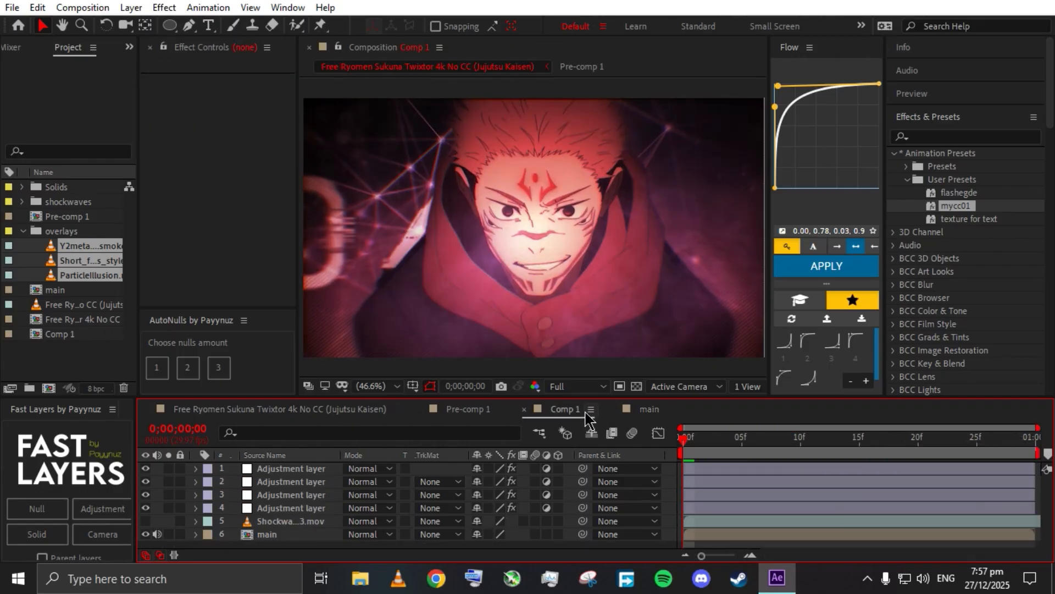
pyautogui.click(363, 409)
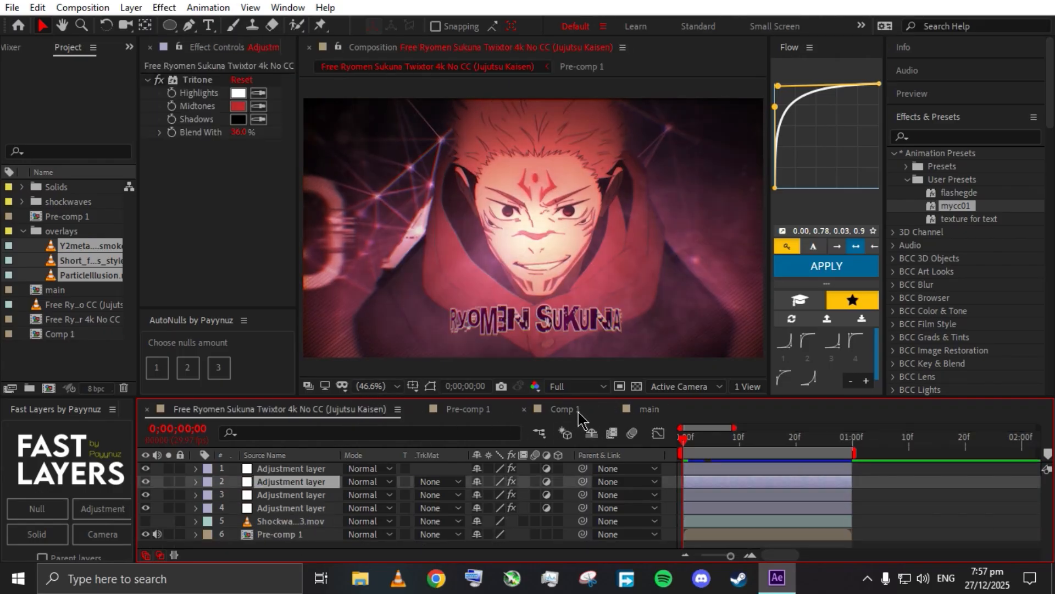
pyautogui.click(578, 411)
# - Examine the effects on the adjustment layers of the Free Ryomen Sukuna Twixtor composition
pyautogui.click(370, 409)
pyautogui.click(309, 482)
pyautogui.click(297, 497)
pyautogui.click(291, 509)
pyautogui.click(295, 500)
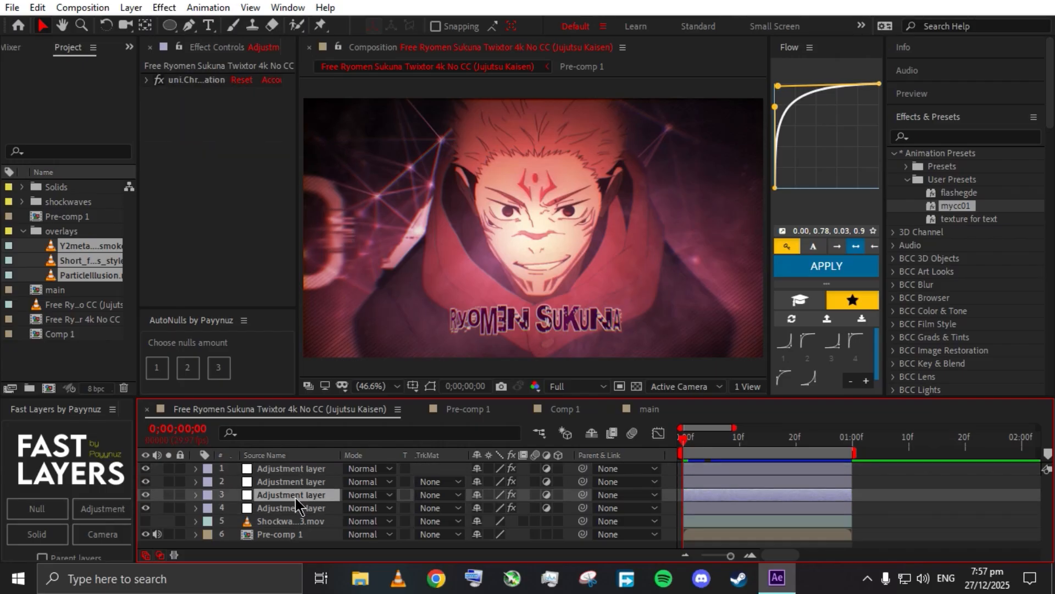
pyautogui.click(302, 485)
# - Inspect the effects on the adjustment, text, overlay and Sukuna layers in Pre-comp 1, and return to the main composition
pyautogui.click(467, 409)
pyautogui.click(340, 476)
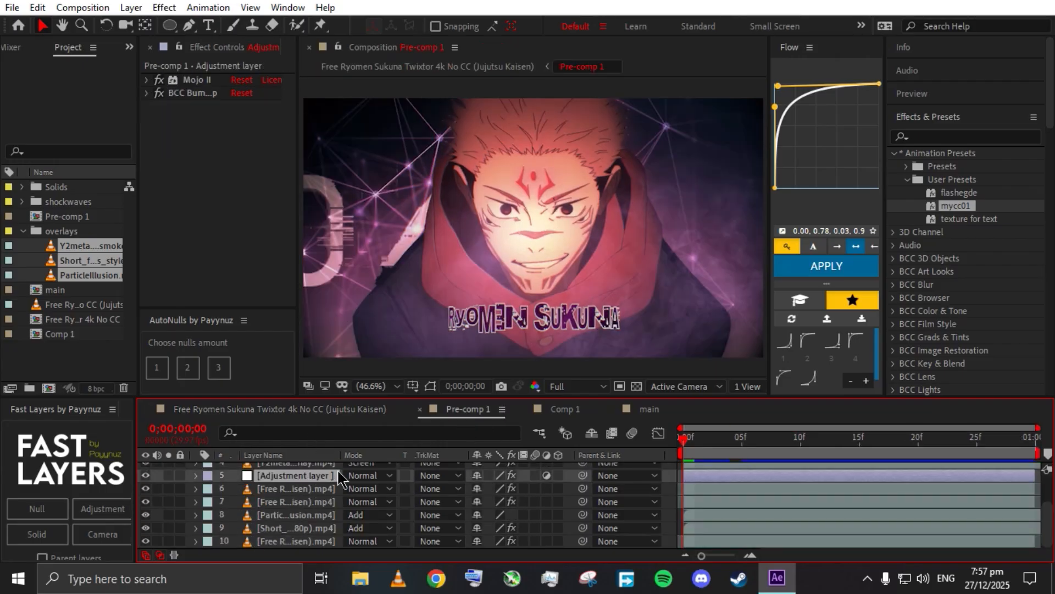
pyautogui.scroll(3, 978, 494)
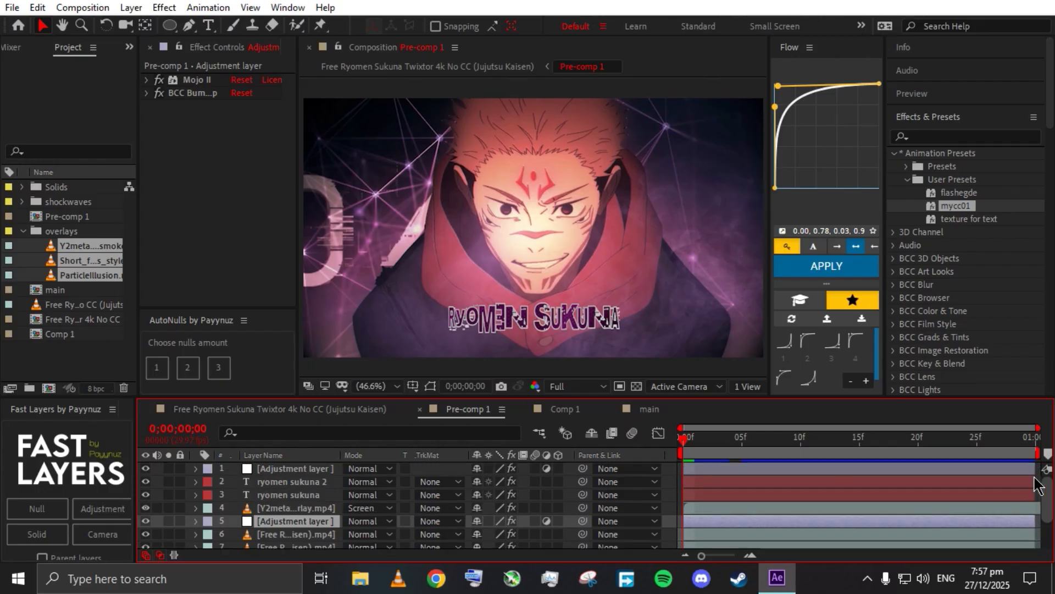
pyautogui.click(300, 469)
pyautogui.click(294, 482)
pyautogui.click(295, 497)
pyautogui.click(295, 509)
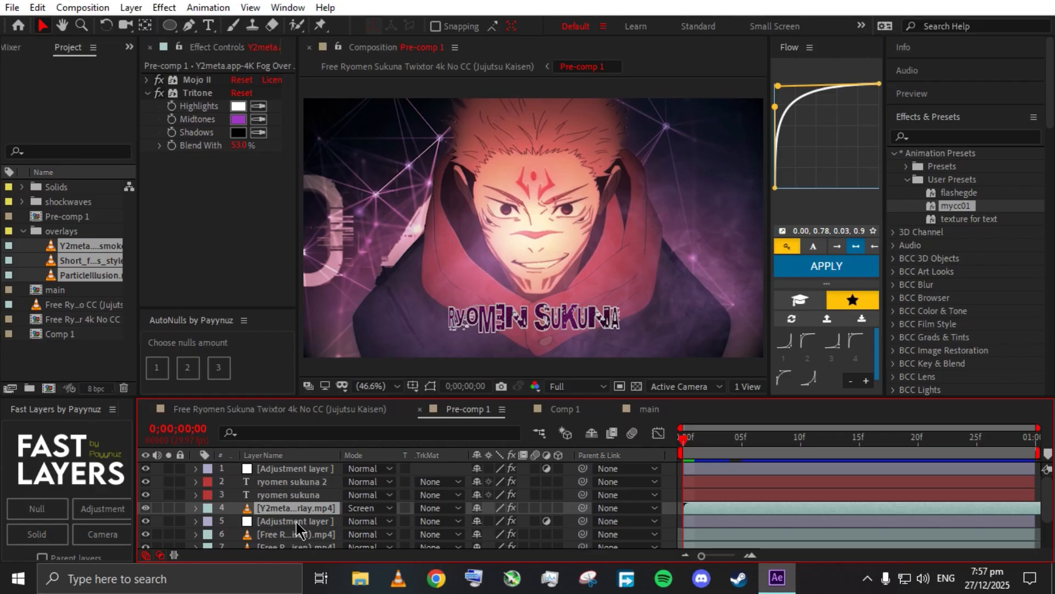
pyautogui.click(297, 522)
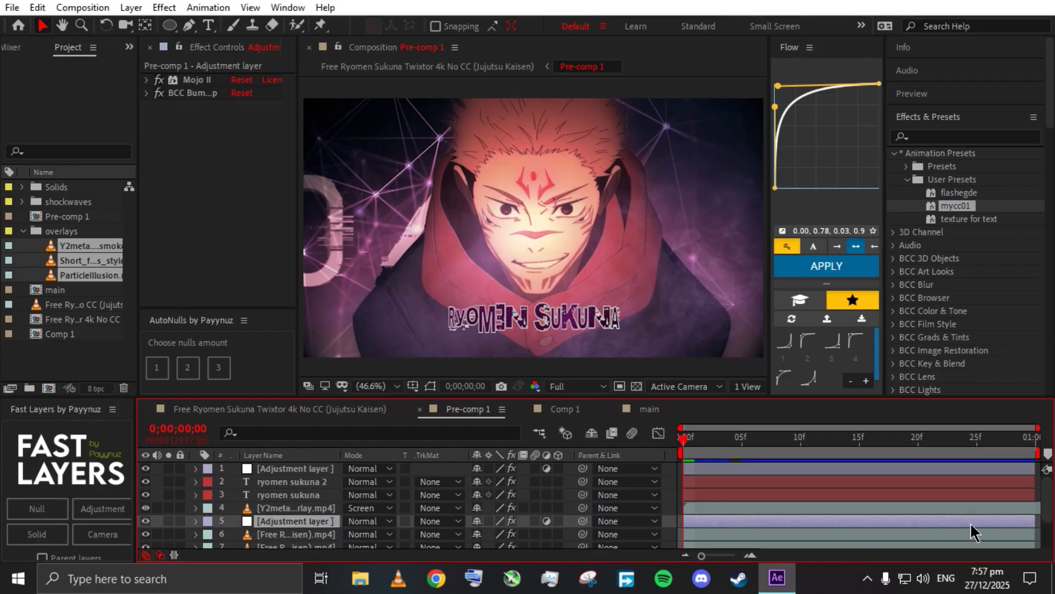
pyautogui.scroll(-3, 972, 532)
pyautogui.click(293, 489)
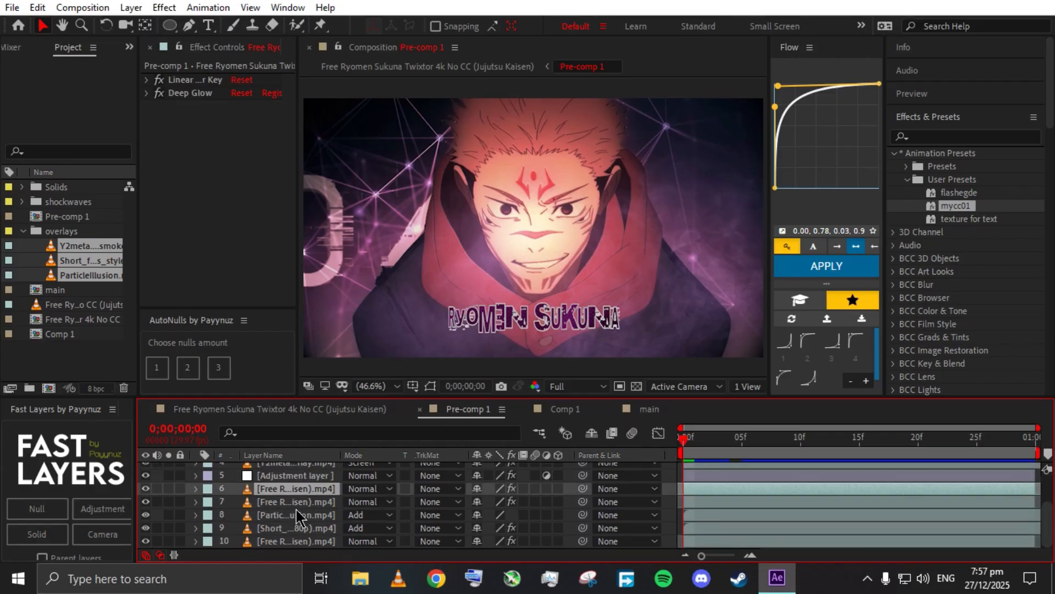
pyautogui.click(303, 506)
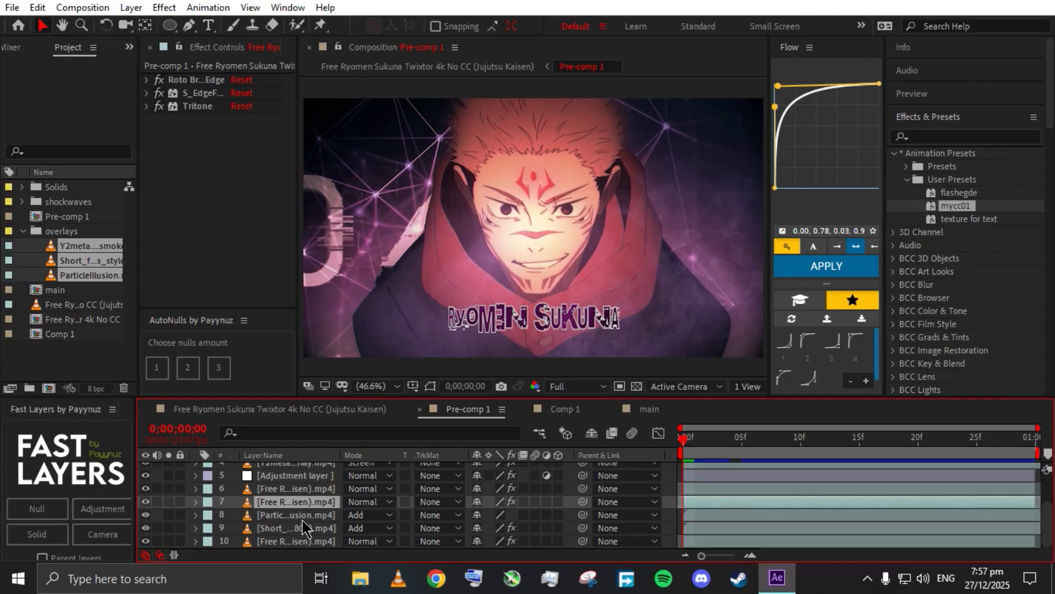
pyautogui.click(569, 410)
pyautogui.click(647, 409)
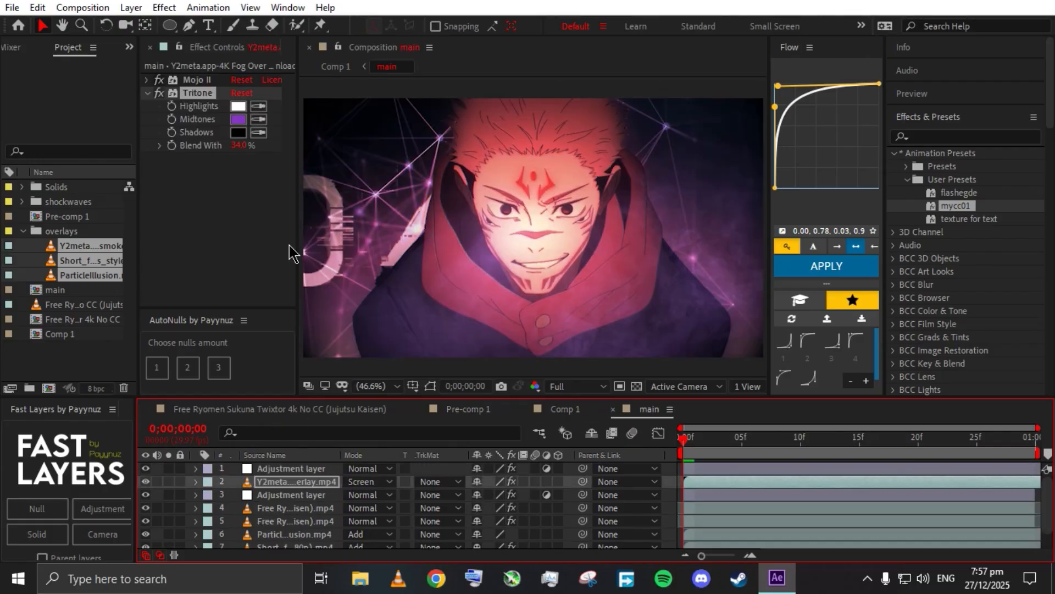
# - Set the fog overlay's Tritone blend to 45% and compare the main composition with Comp 1
pyautogui.moveTo(245, 147); pyautogui.dragTo(254, 148)
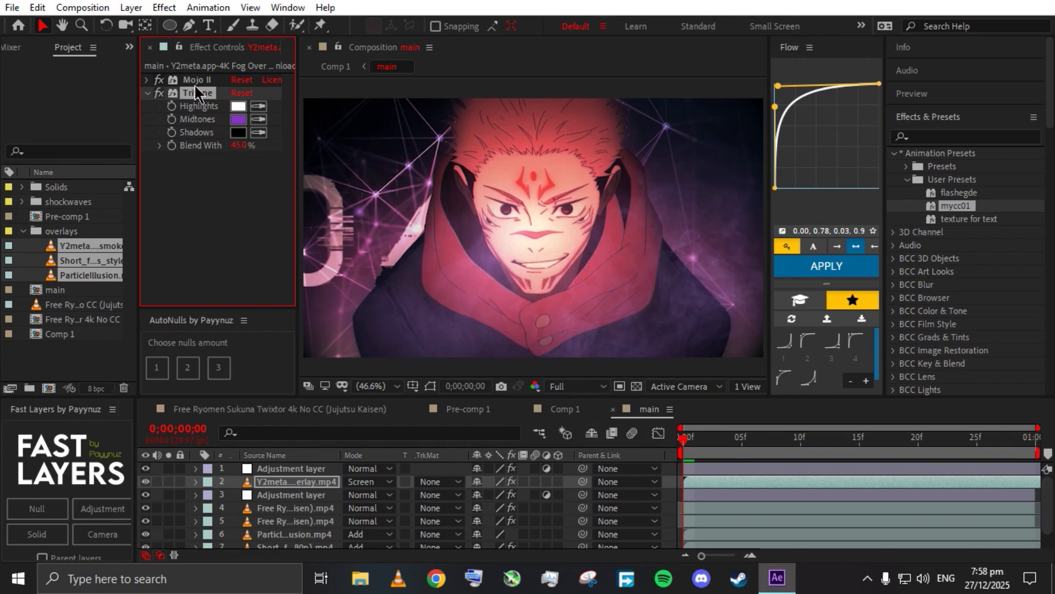
pyautogui.click(306, 496)
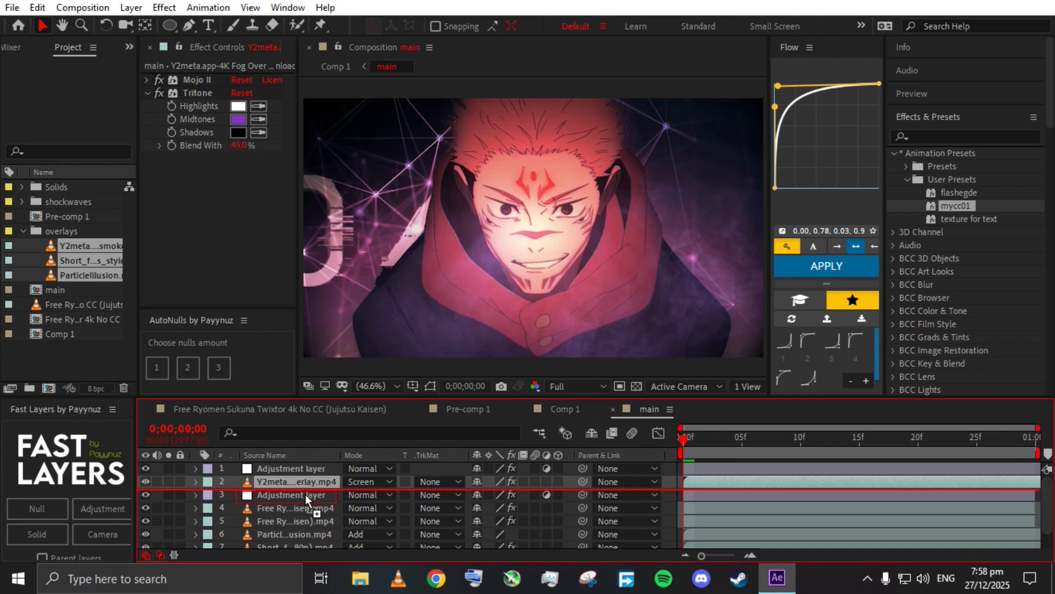
pyautogui.click(564, 426)
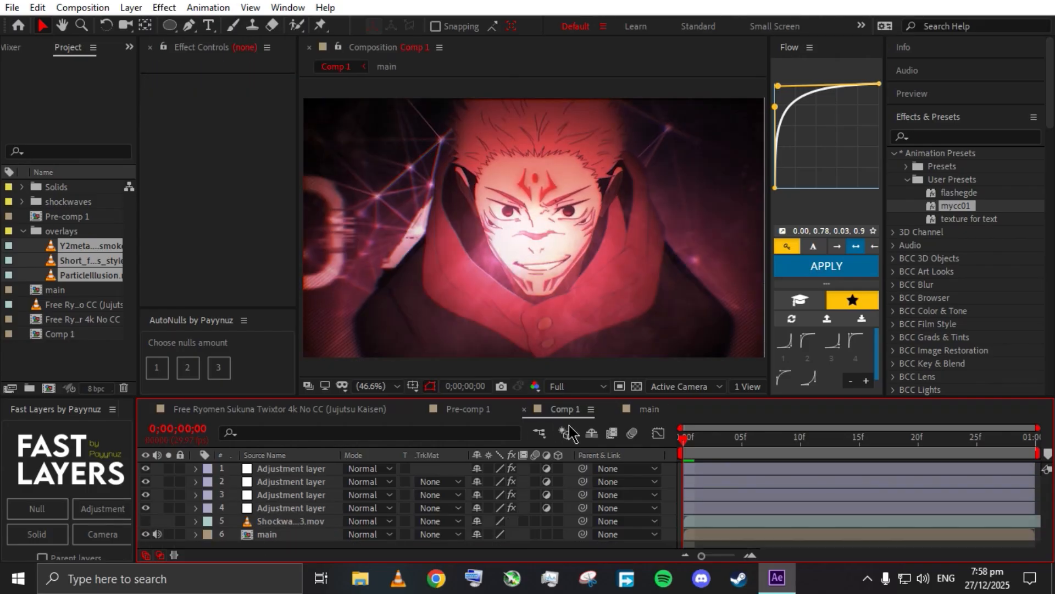
pyautogui.click(360, 414)
pyautogui.click(593, 427)
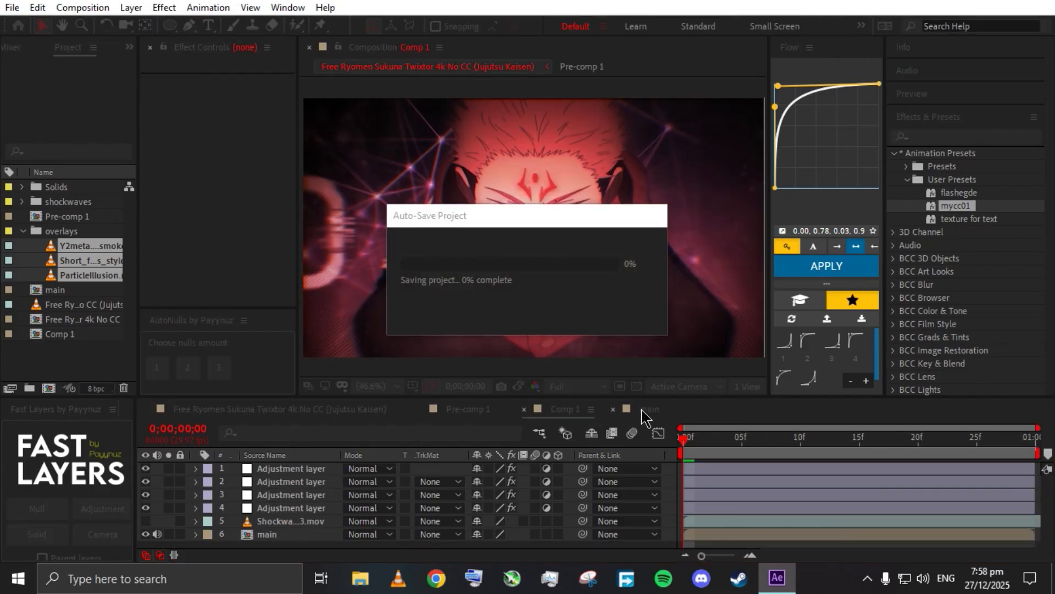
pyautogui.click(641, 409)
pyautogui.moveTo(270, 497); pyautogui.dragTo(277, 479)
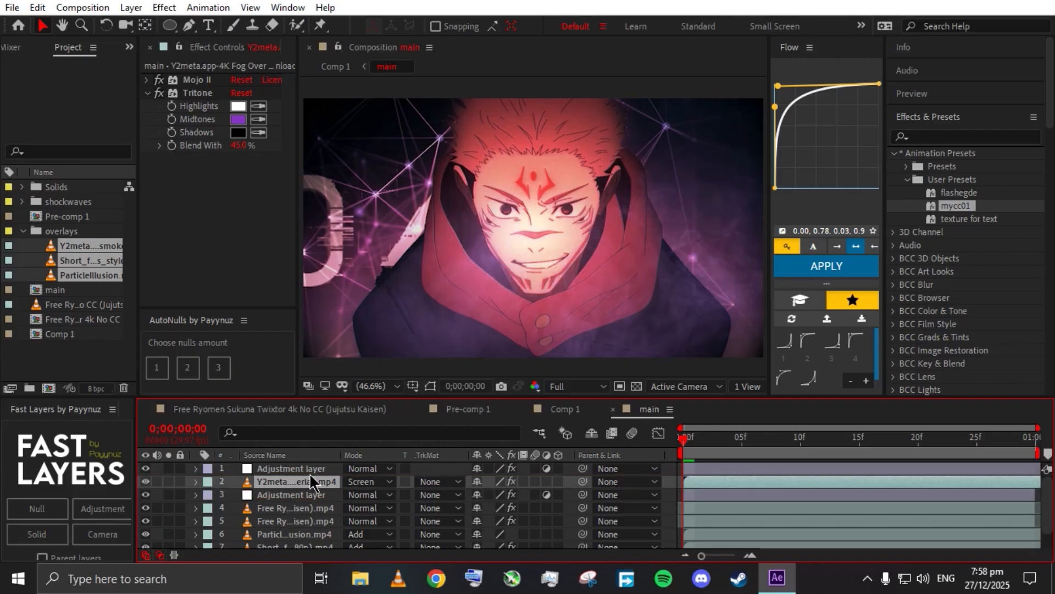
# - Preview Comp 1 from the first frame and return to the start
pyautogui.moveTo(683, 445); pyautogui.dragTo(556, 456)
pyautogui.click(567, 412)
pyautogui.press('space')
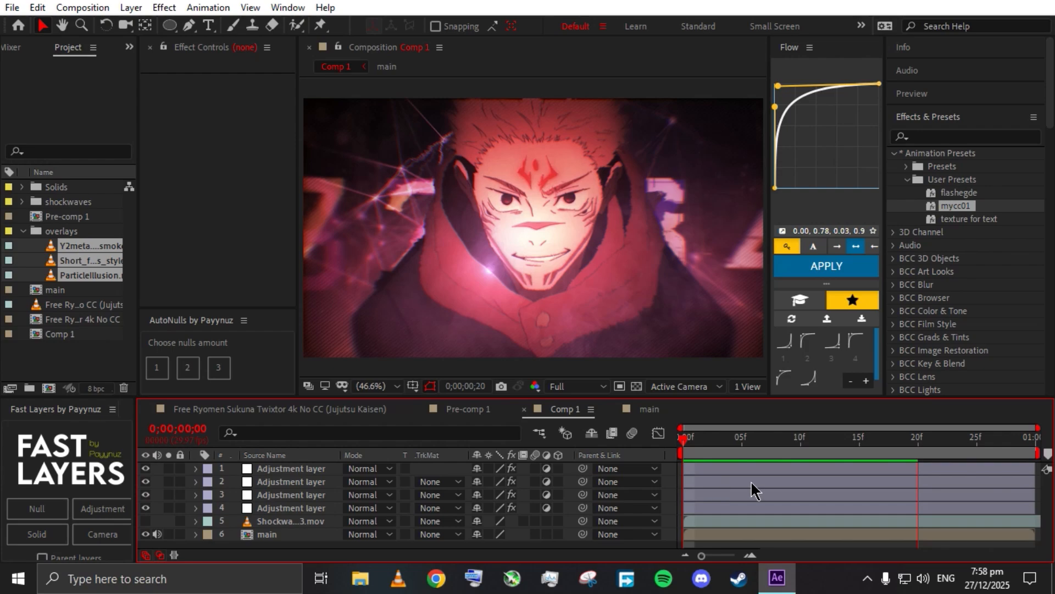
pyautogui.moveTo(682, 442); pyautogui.dragTo(586, 463)
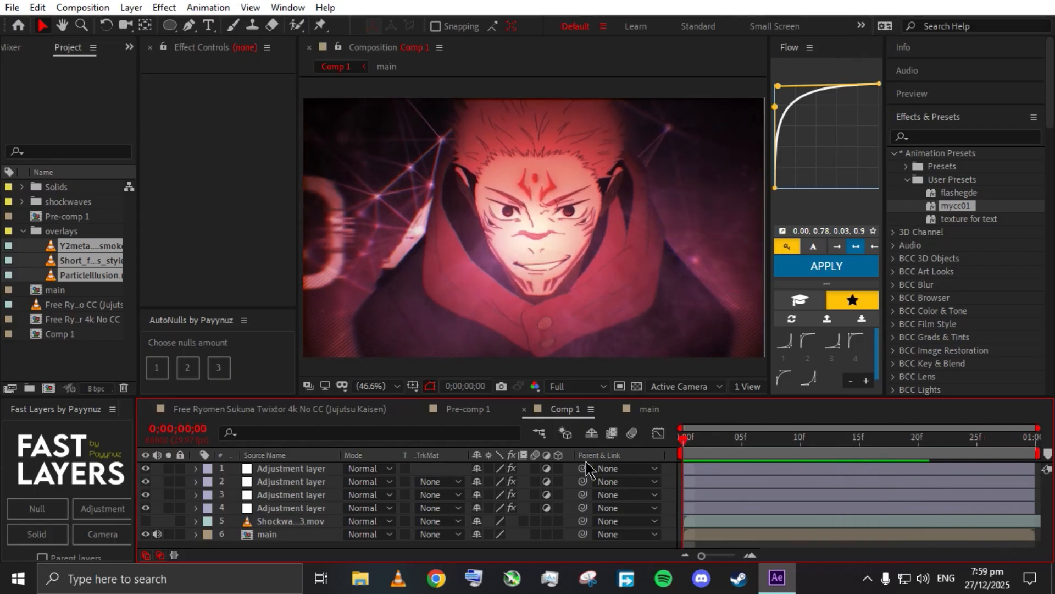
# - Add the text "ryomen sukuna" over the character in the main composition, above the CC Light Rays adjustment layer
pyautogui.click(649, 408)
pyautogui.click(272, 469)
pyautogui.click(147, 80)
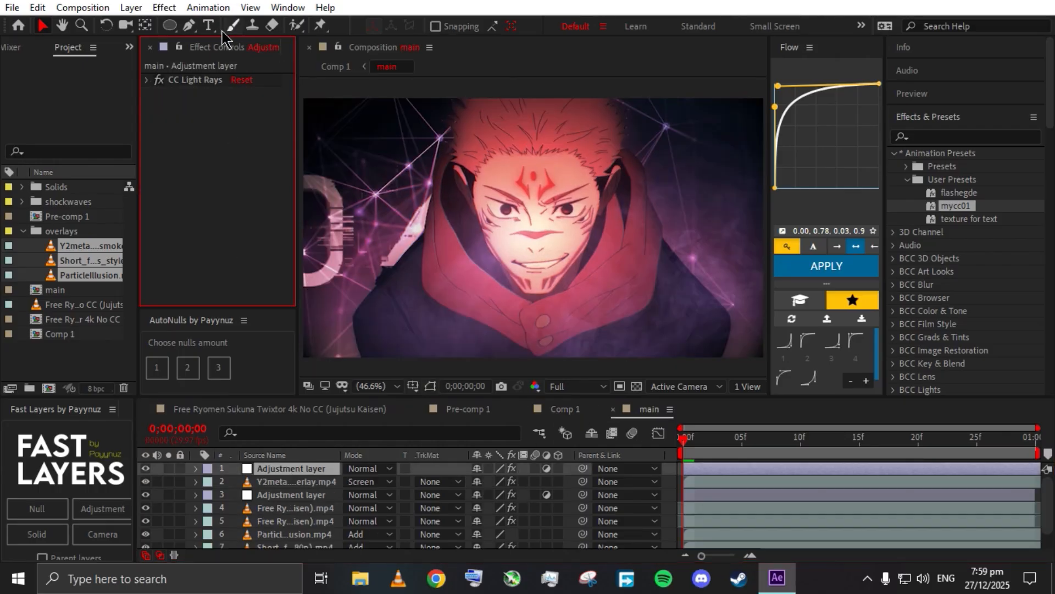
pyautogui.click(209, 25)
pyautogui.click(486, 314)
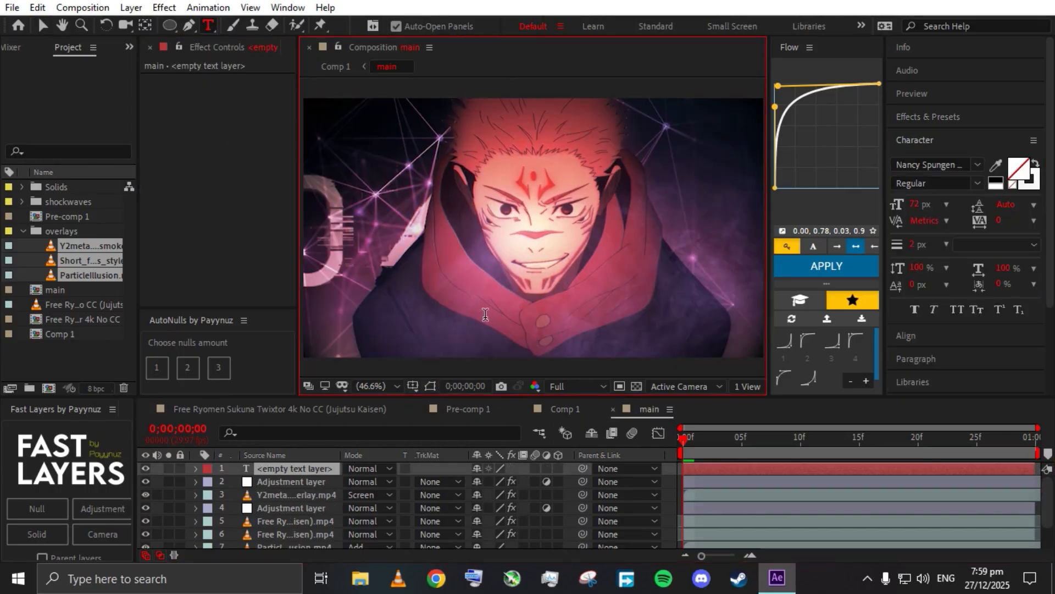
pyautogui.write('ryomen')
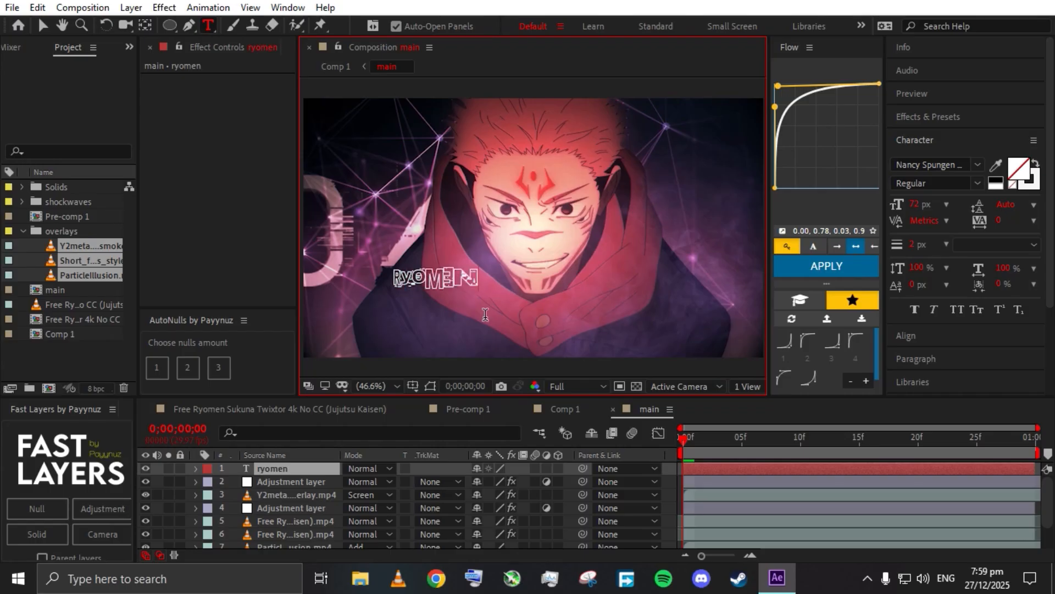
pyautogui.write(' sukuna')
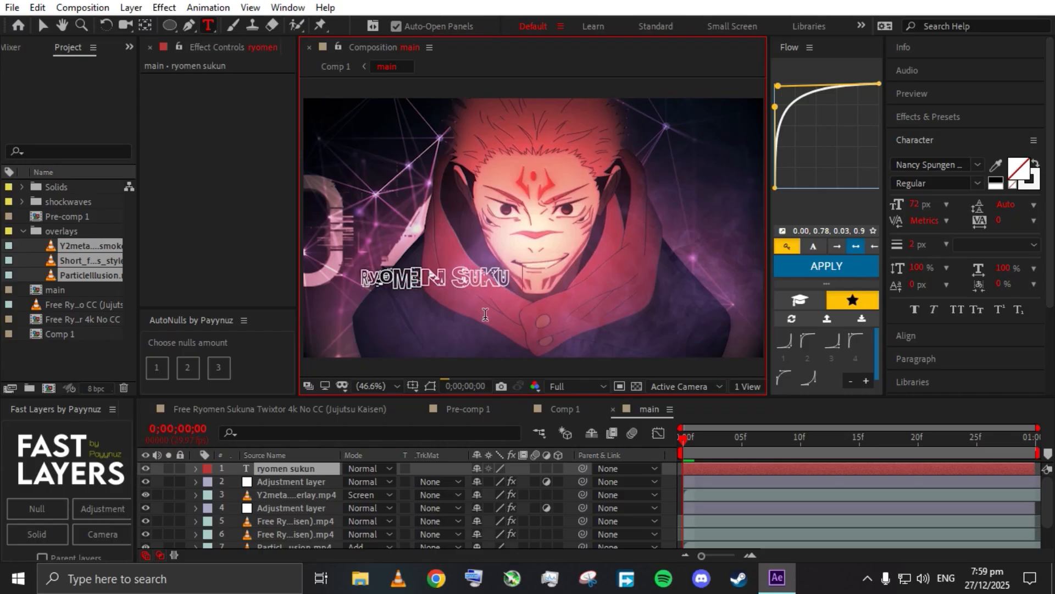
pyautogui.click(42, 25)
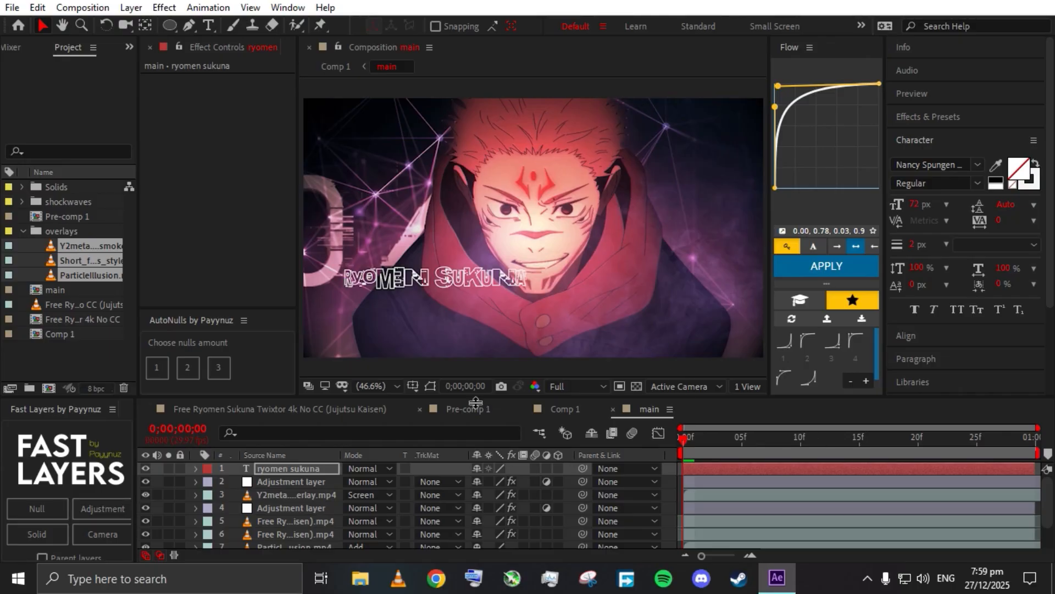
# - Move the text down onto the character's chest and centre it horizontally in the composition
pyautogui.click(493, 325)
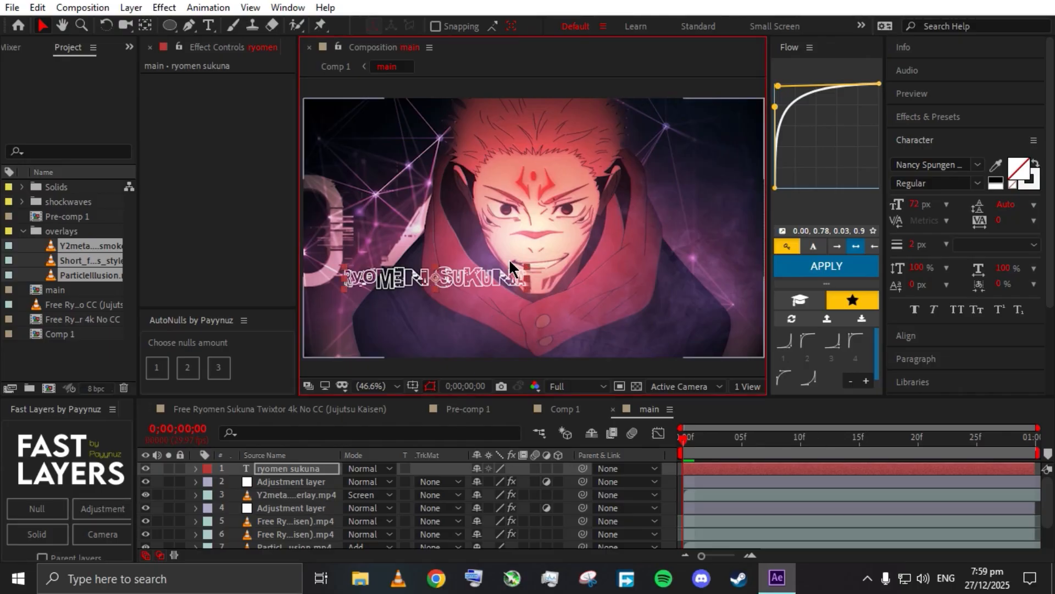
pyautogui.click(905, 335)
pyautogui.click(928, 202)
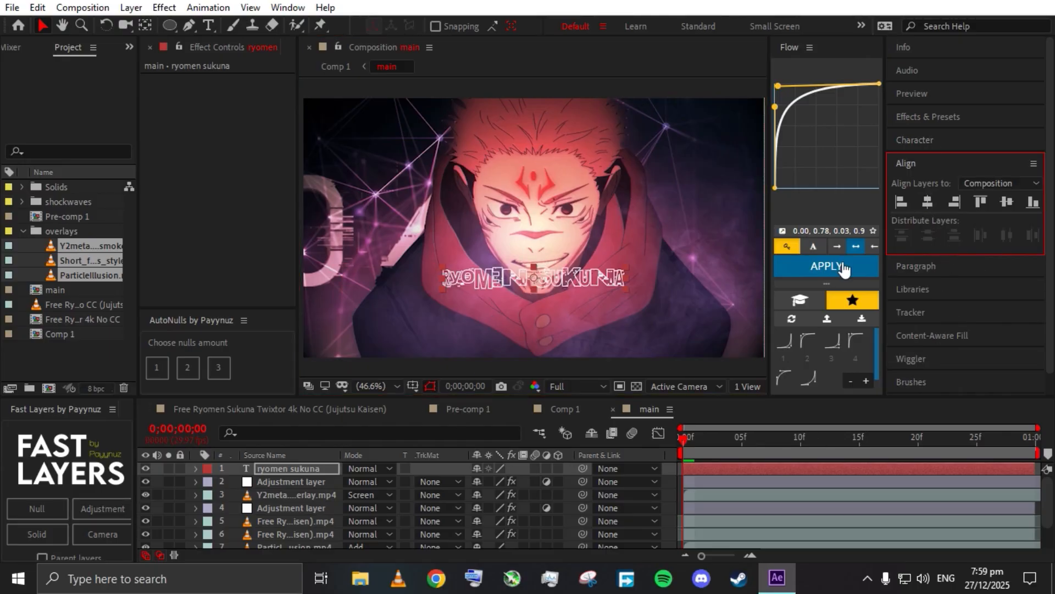
pyautogui.moveTo(576, 277); pyautogui.dragTo(578, 311)
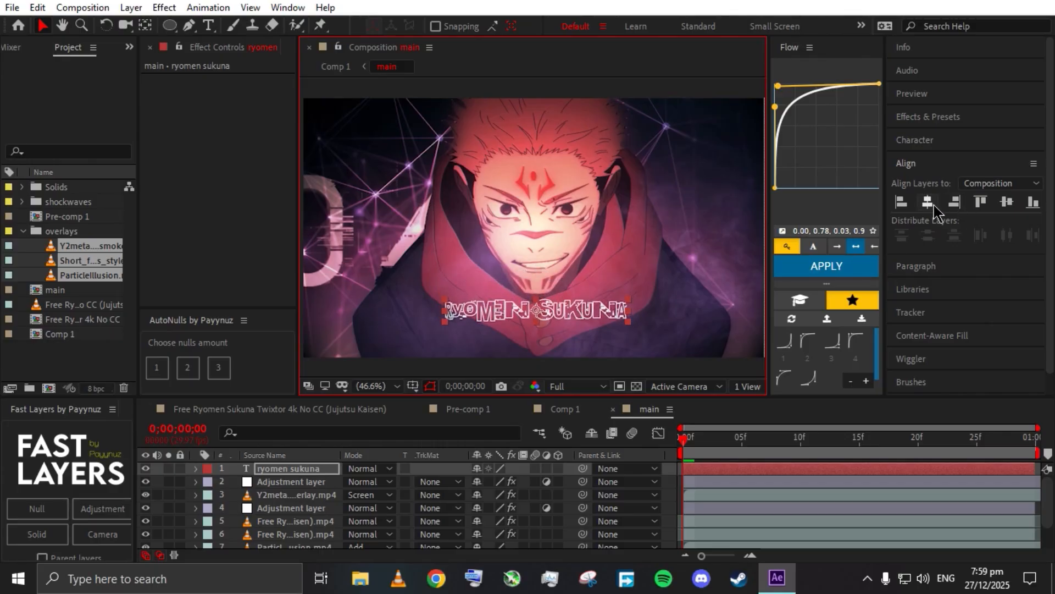
pyautogui.click(927, 201)
# - Duplicate the ryomen sukuna text layer and give the lower copy a red fill with no stroke
pyautogui.click(311, 469)
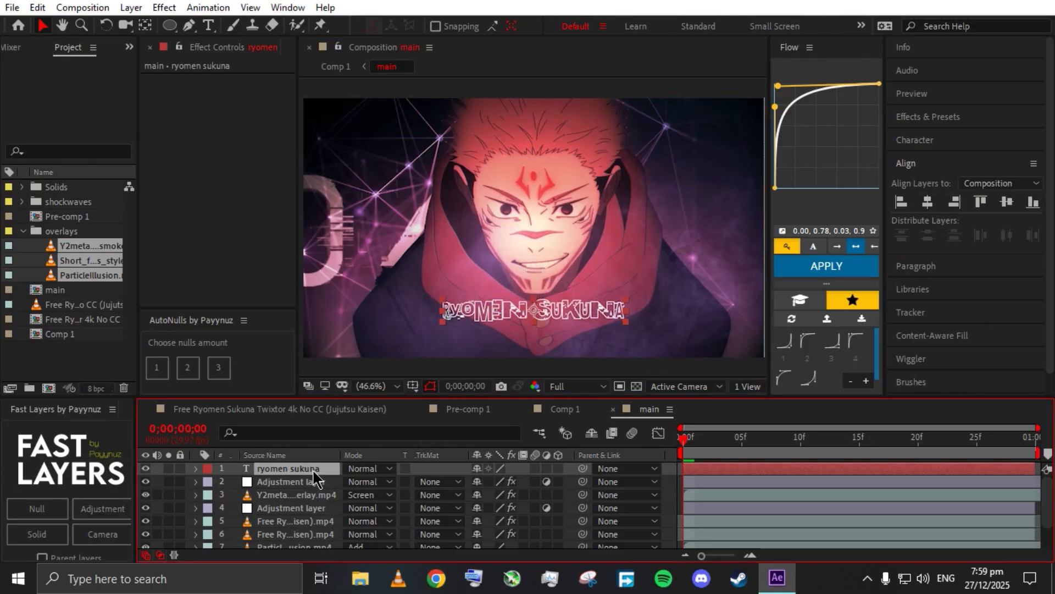
pyautogui.hotkey('ctrl', 'd')
pyautogui.click(925, 166)
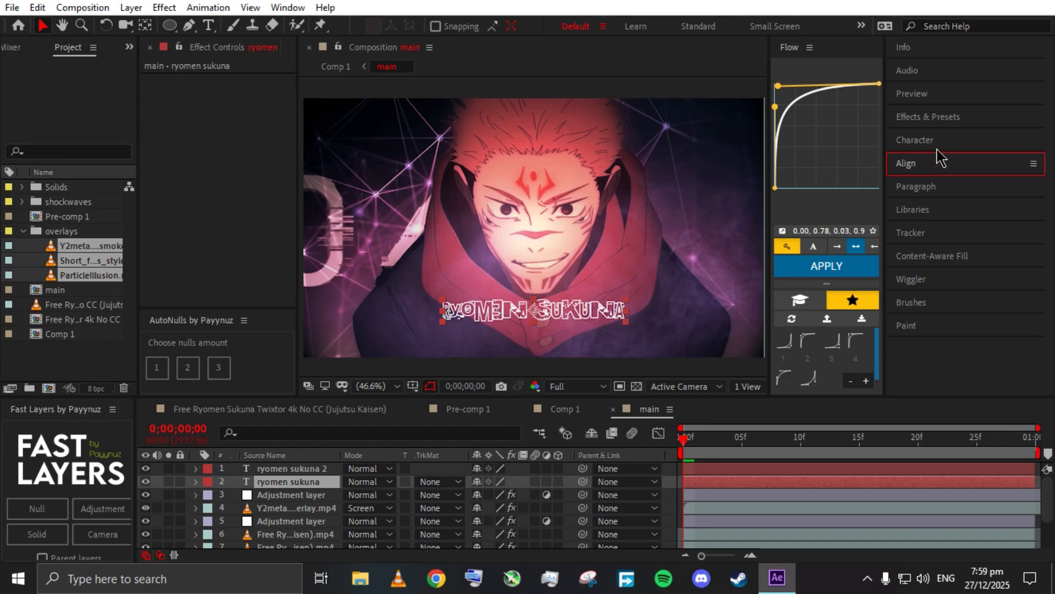
pyautogui.click(936, 146)
pyautogui.click(1021, 185)
pyautogui.click(1013, 184)
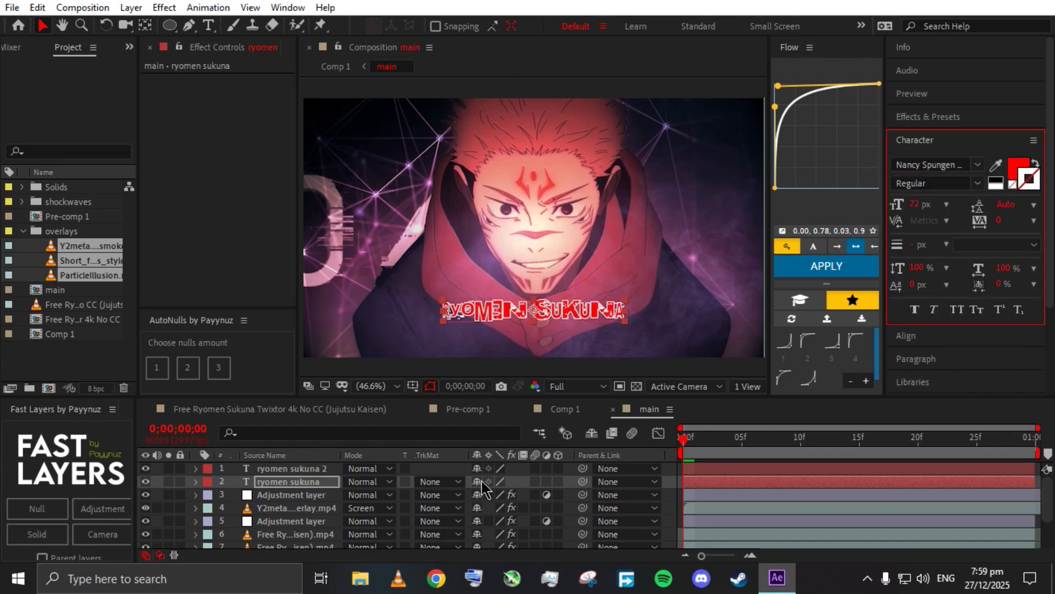
# - Apply the "texture for text" preset to the filled ryomen sukuna text layer
pyautogui.click(934, 118)
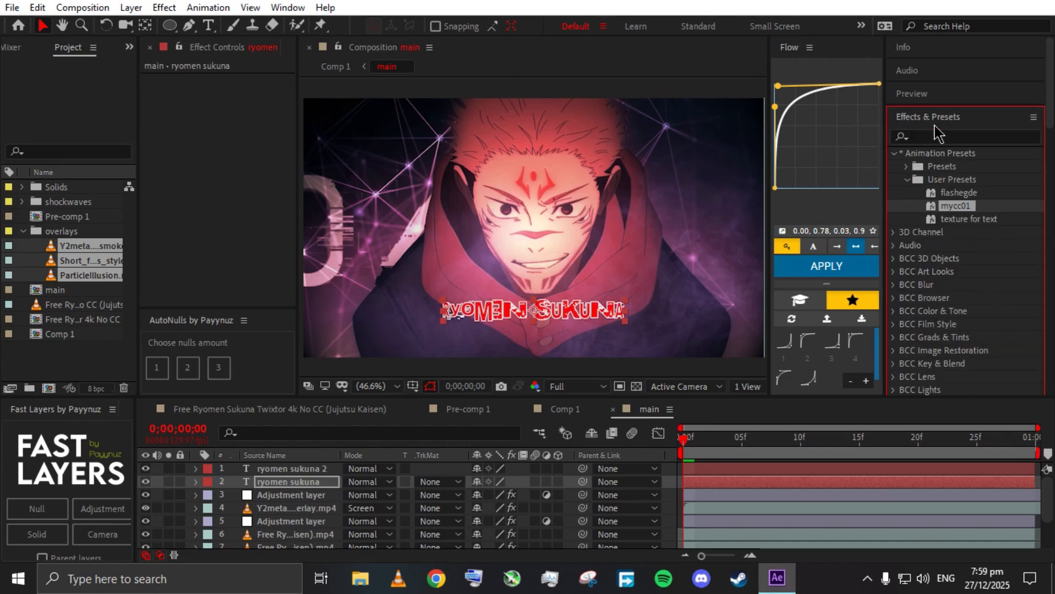
pyautogui.moveTo(962, 220); pyautogui.dragTo(322, 481)
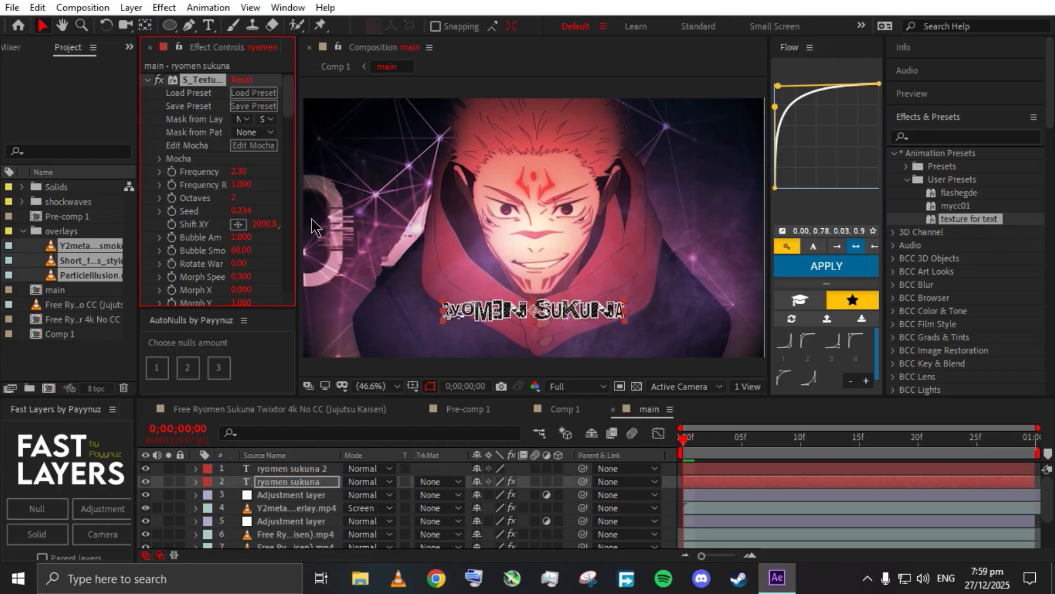
pyautogui.click(147, 80)
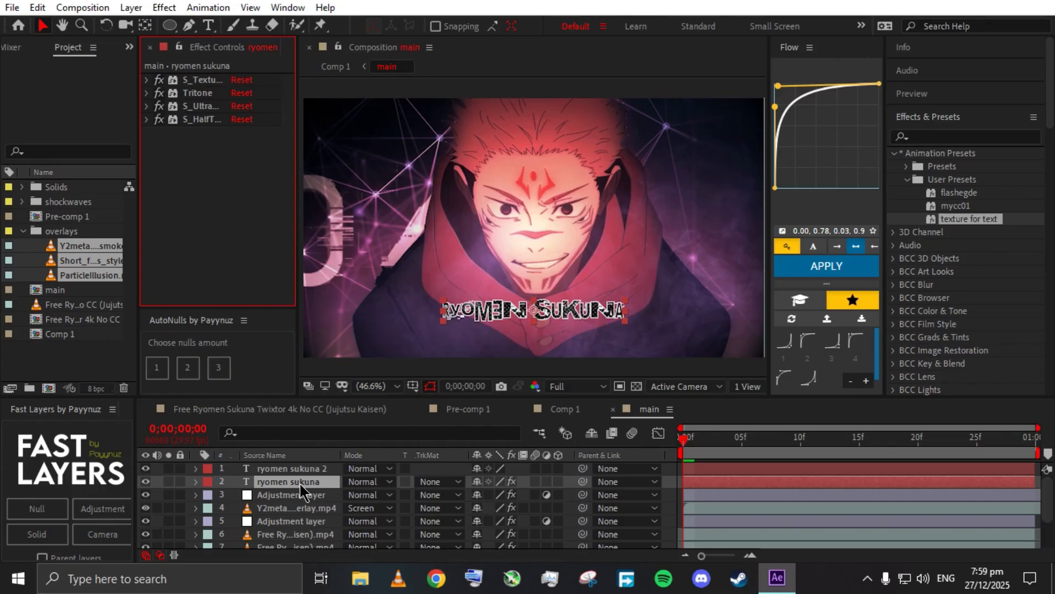
# - Change the textured ryomen sukuna layer's fill colour from red to violet
pyautogui.click(932, 118)
pyautogui.click(935, 141)
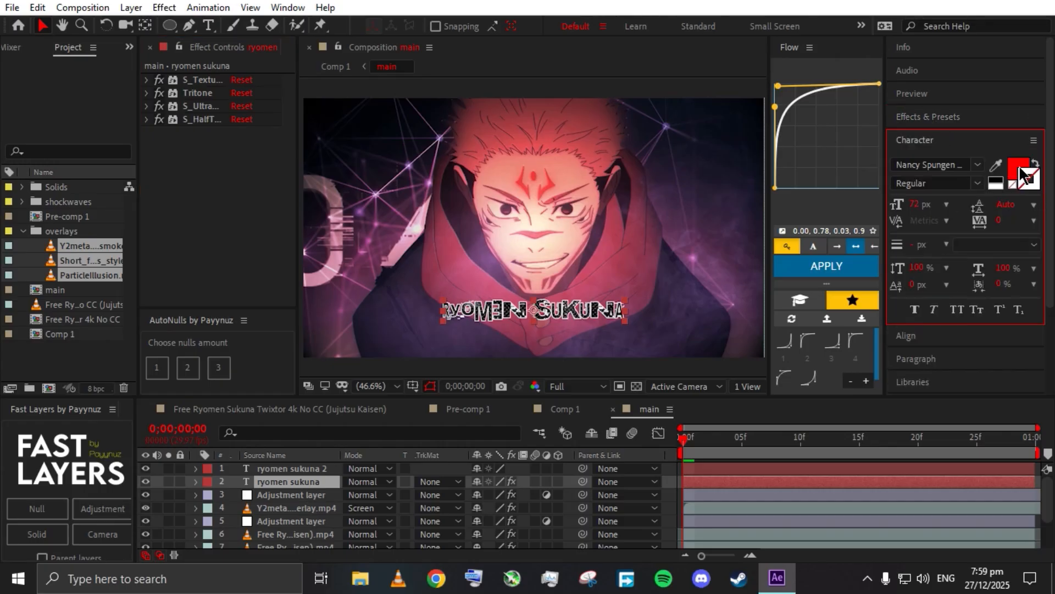
pyautogui.click(1019, 168)
pyautogui.click(924, 382)
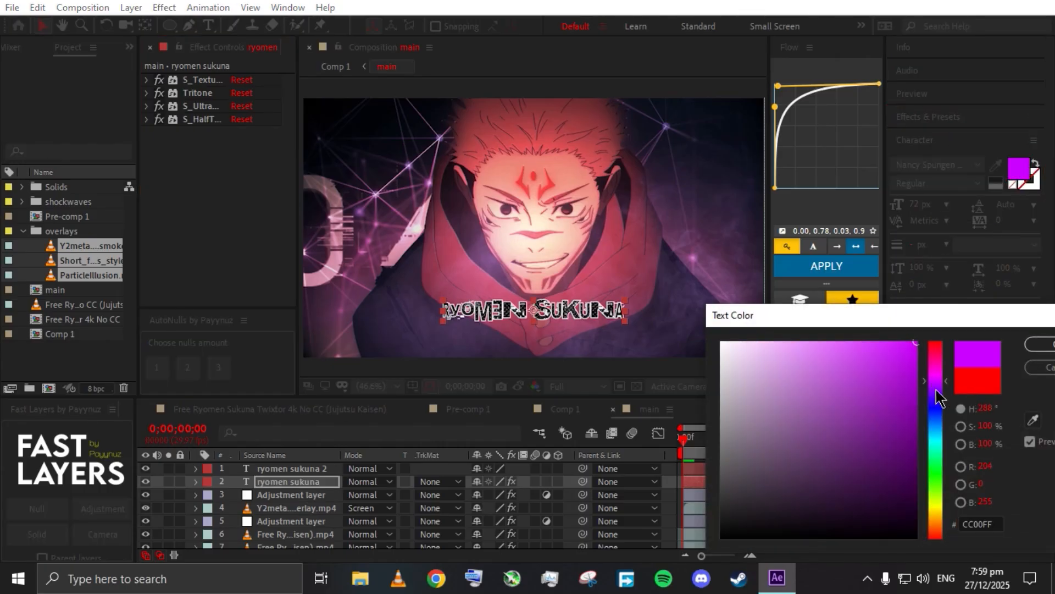
pyautogui.click(943, 387)
pyautogui.click(1044, 344)
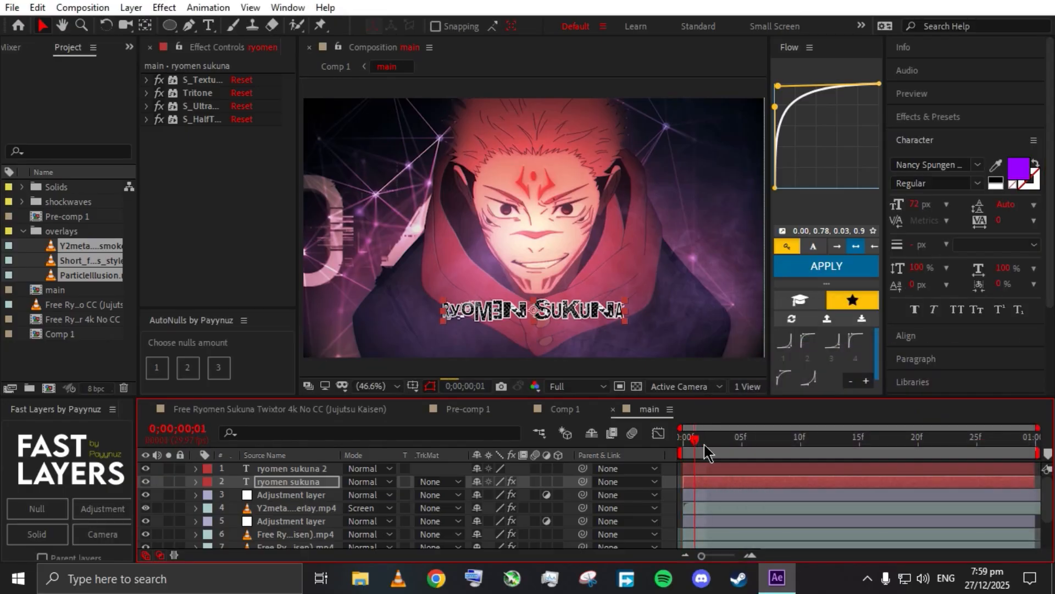
# - Compare the text at frame 3 of the main composition with Comp 1 and the text layers in Pre-comp 1
pyautogui.click(718, 440)
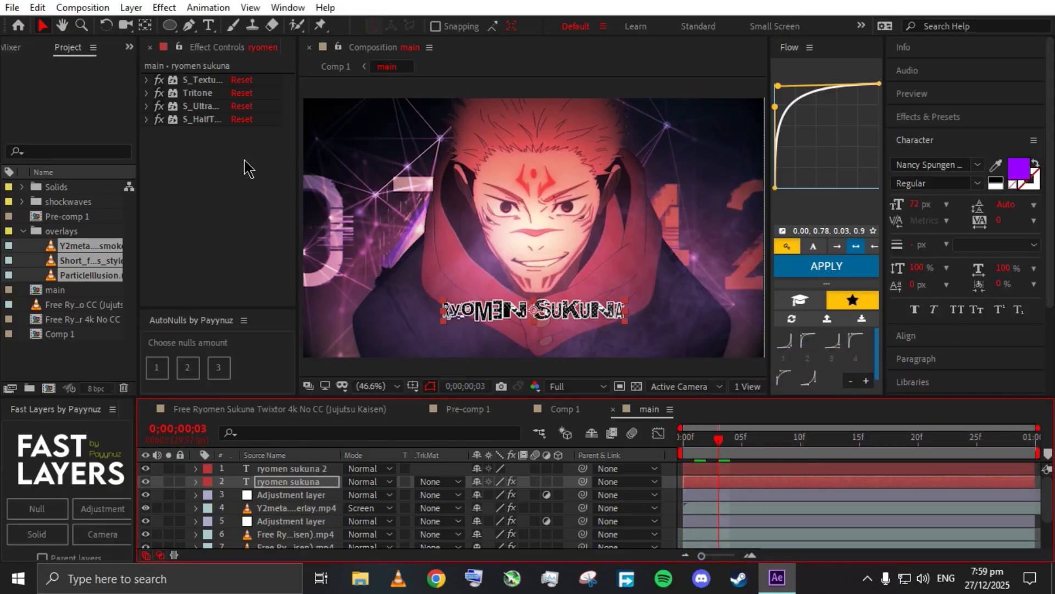
pyautogui.click(157, 95)
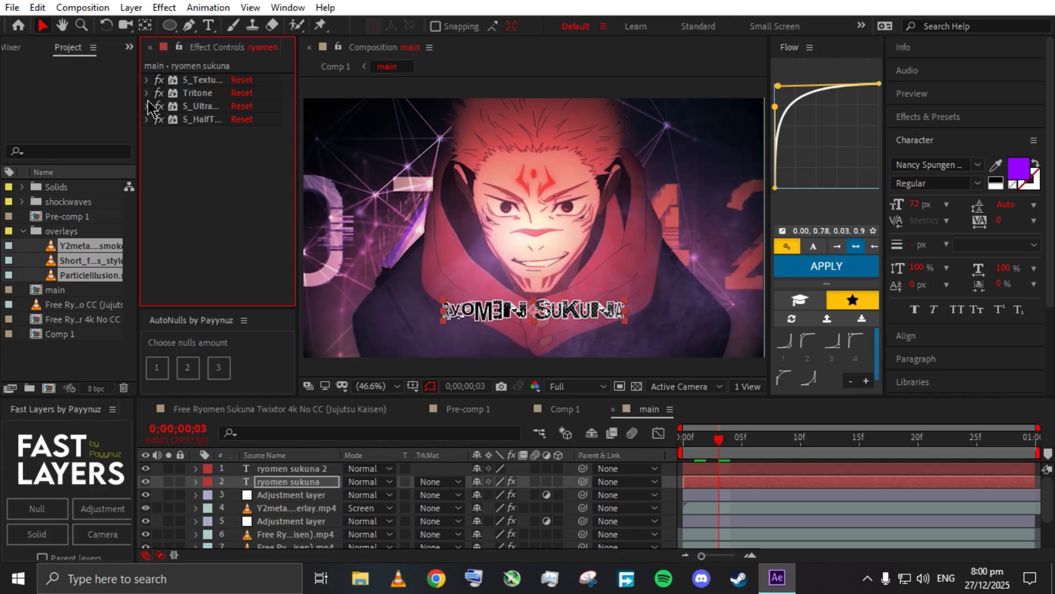
pyautogui.click(566, 410)
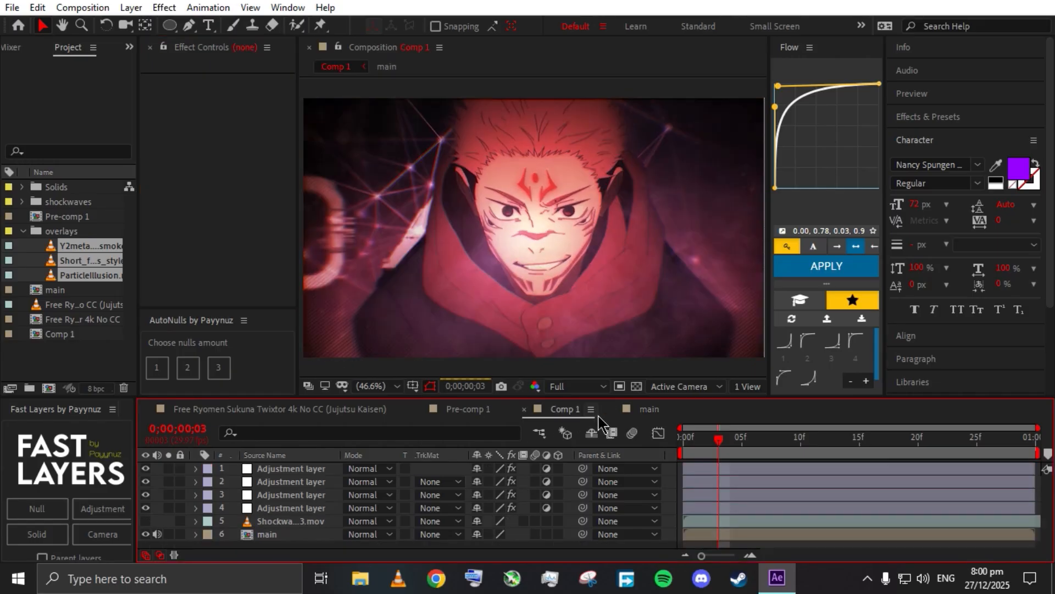
pyautogui.click(643, 410)
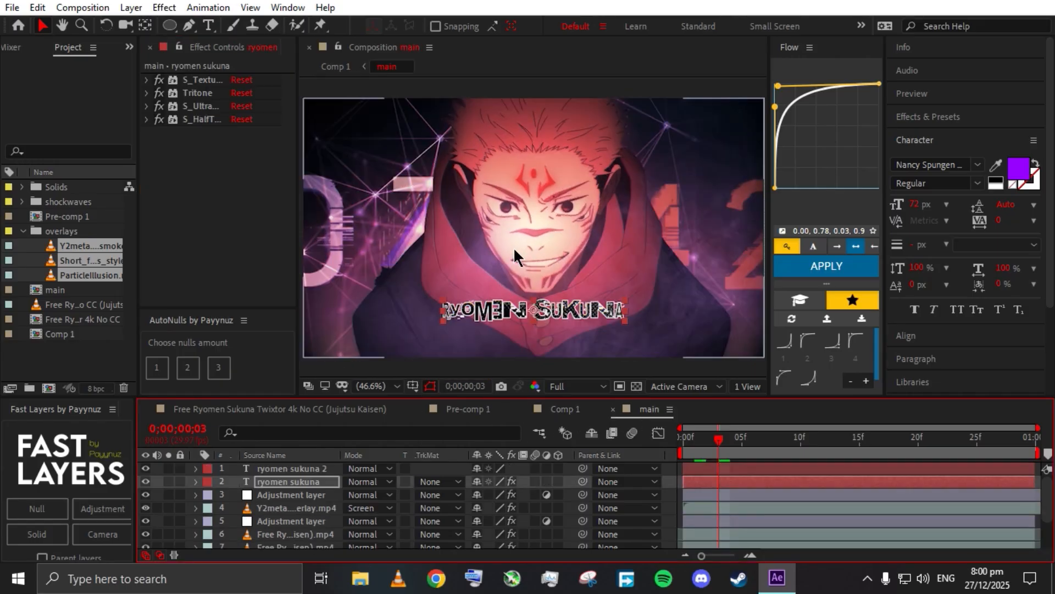
pyautogui.click(308, 478)
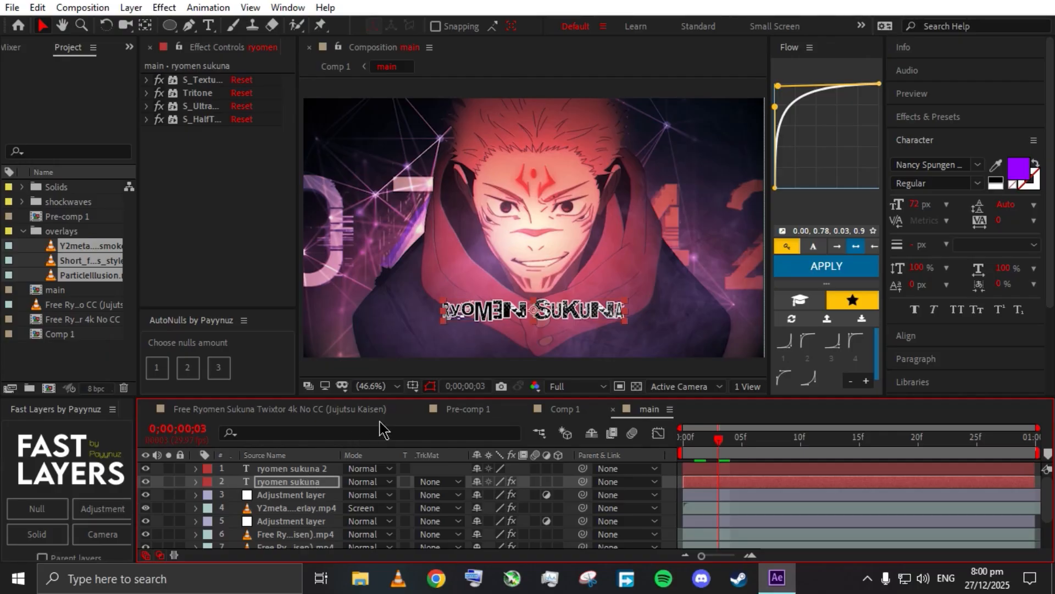
pyautogui.click(476, 417)
pyautogui.moveTo(1046, 514); pyautogui.dragTo(1048, 477)
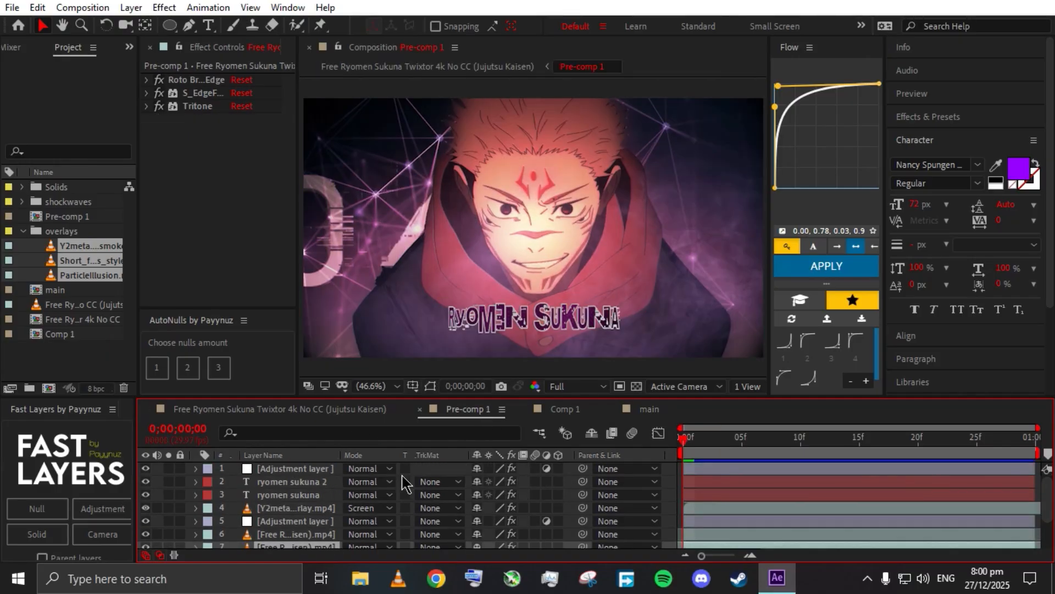
pyautogui.click(284, 470)
# - Move both ryomen sukuna text layers below the top adjustment layer in the main composition
pyautogui.click(647, 410)
pyautogui.keyDown('ctrl'); pyautogui.click(311, 471); pyautogui.keyUp('ctrl')
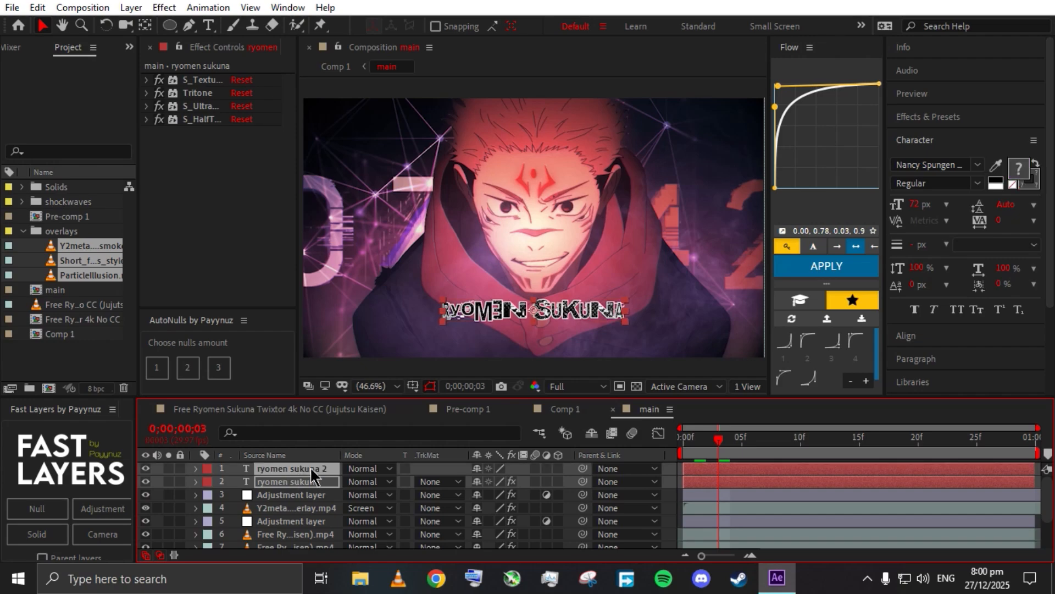
pyautogui.moveTo(311, 471); pyautogui.dragTo(308, 508)
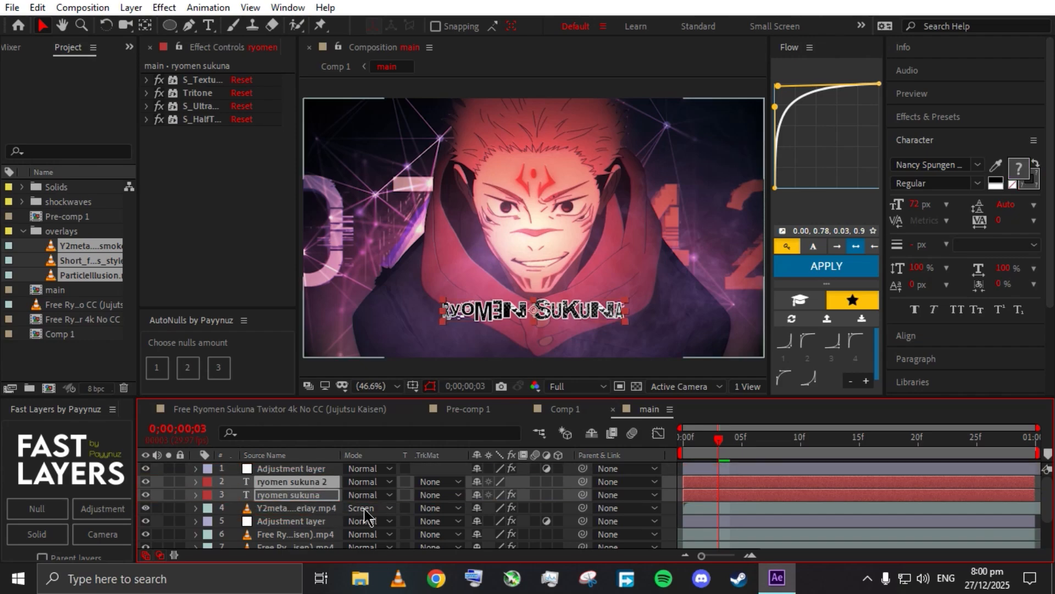
# - Set the S_HalfTone effect on the purple-filled ryomen sukuna text layer to take its mask from layer 3
pyautogui.click(201, 160)
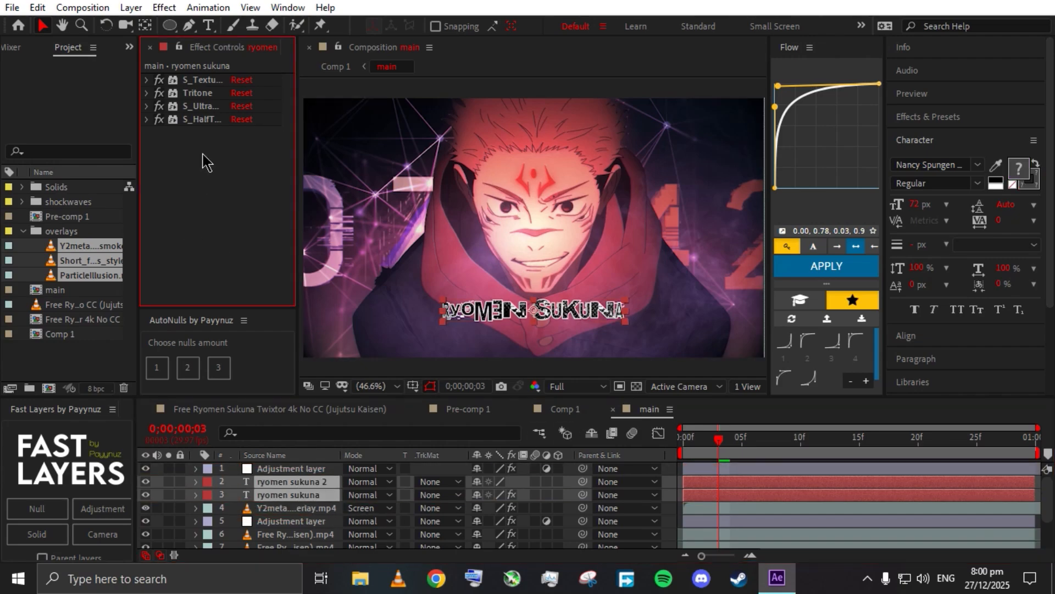
pyautogui.click(147, 92)
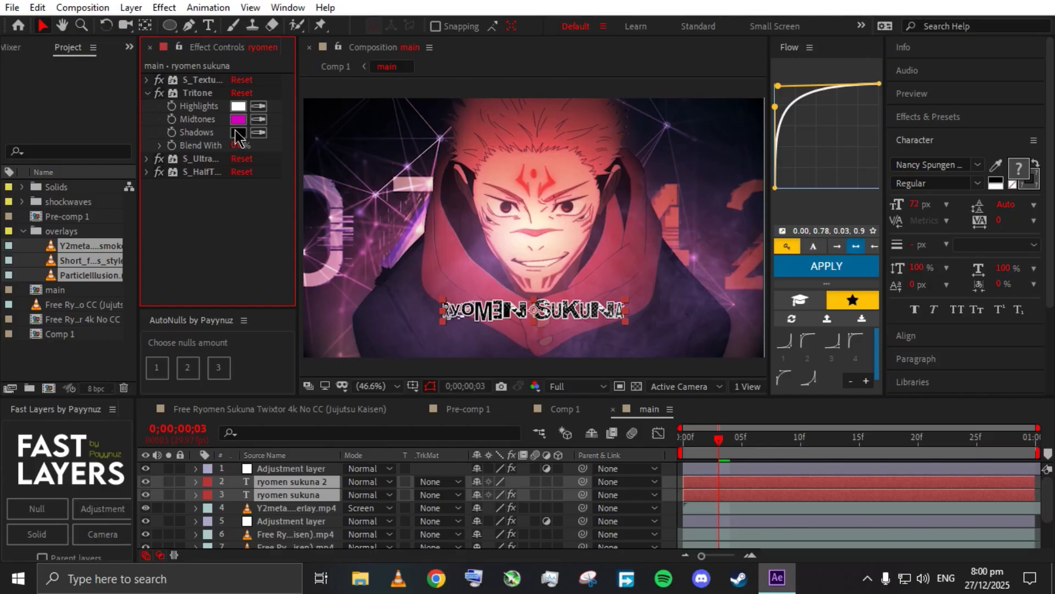
pyautogui.click(147, 92)
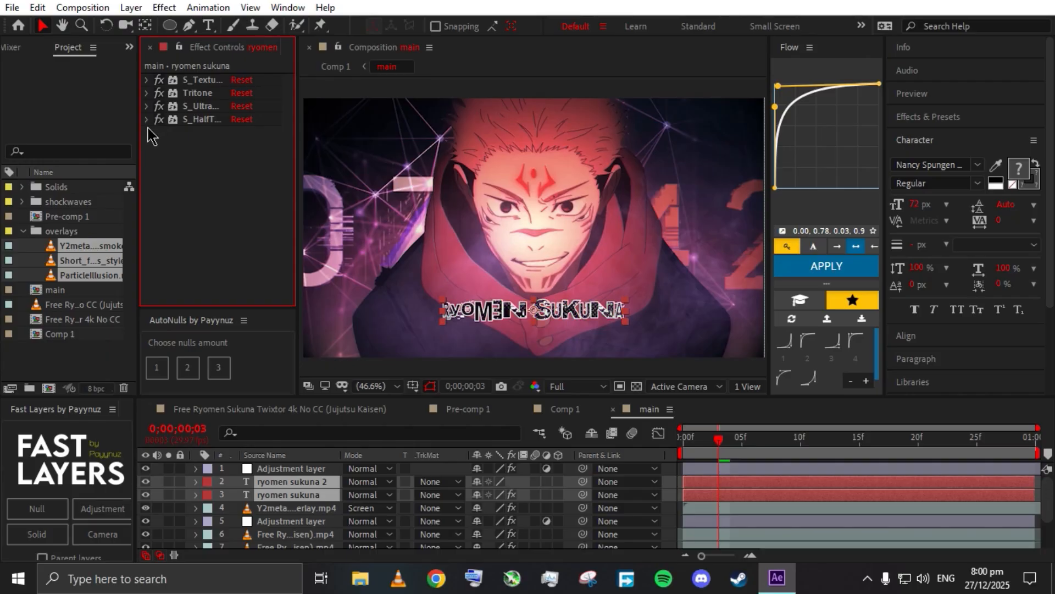
pyautogui.click(147, 119)
pyautogui.click(242, 119)
pyautogui.click(308, 192)
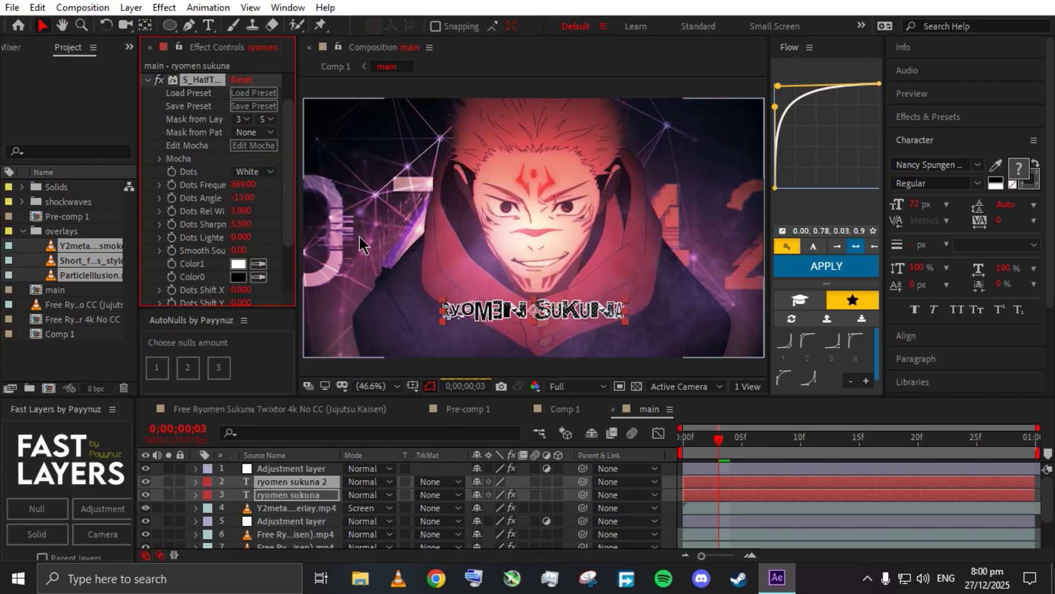
pyautogui.moveTo(297, 129); pyautogui.dragTo(294, 144)
pyautogui.click(148, 85)
pyautogui.click(203, 82)
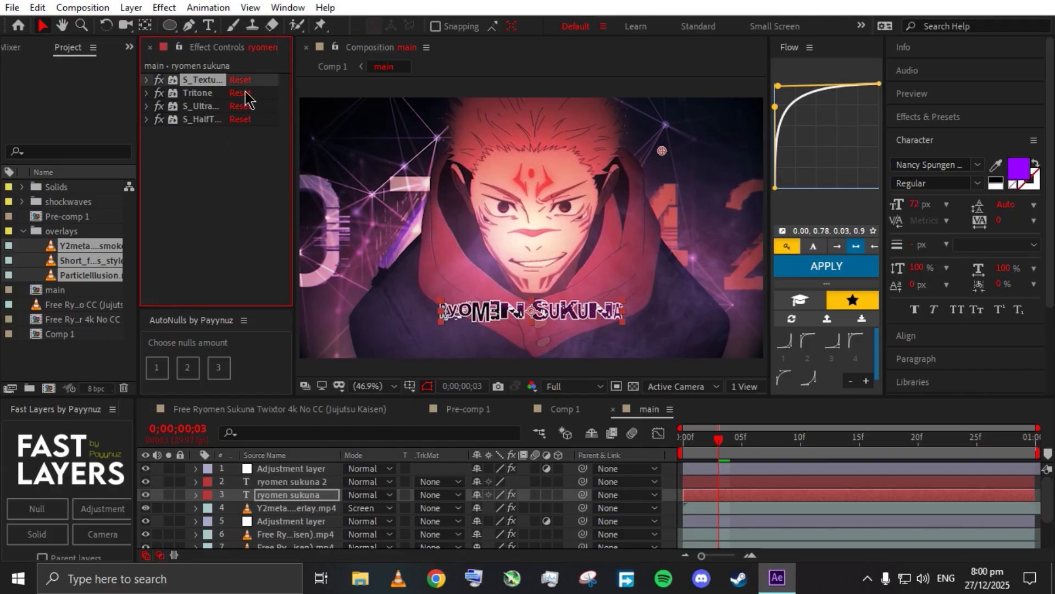
# - Set the texture effect on the outlined ryomen sukuna 2 text layer to take its mask from layer 2
pyautogui.click(327, 470)
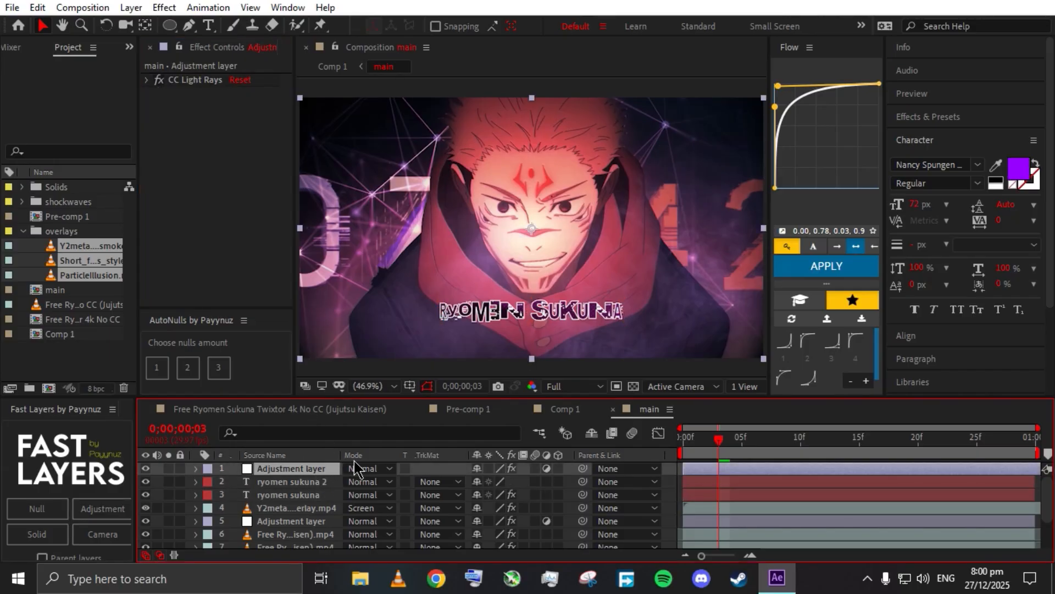
pyautogui.click(293, 482)
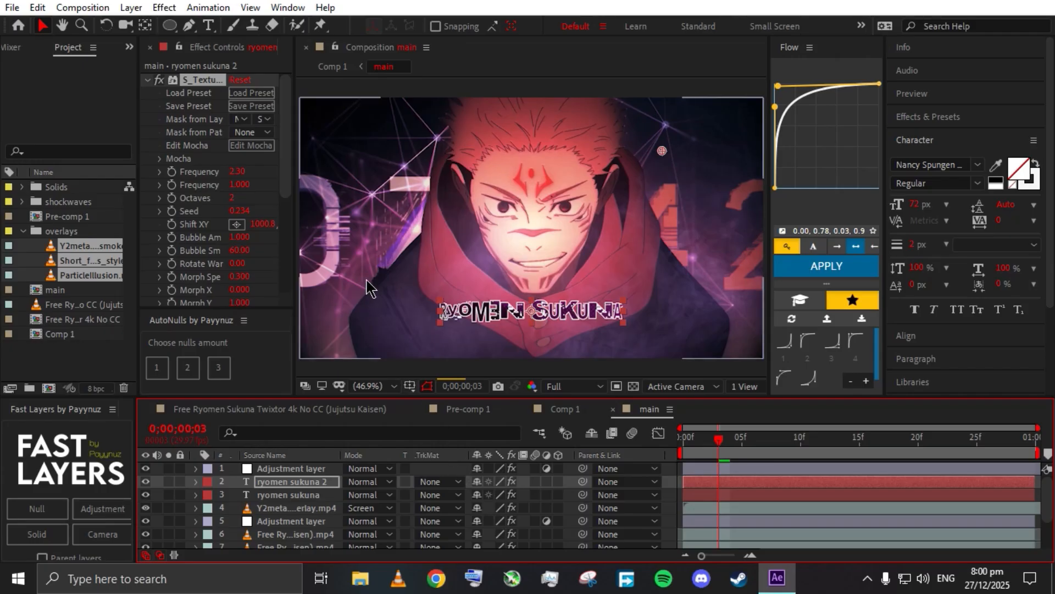
pyautogui.click(242, 119)
pyautogui.click(275, 176)
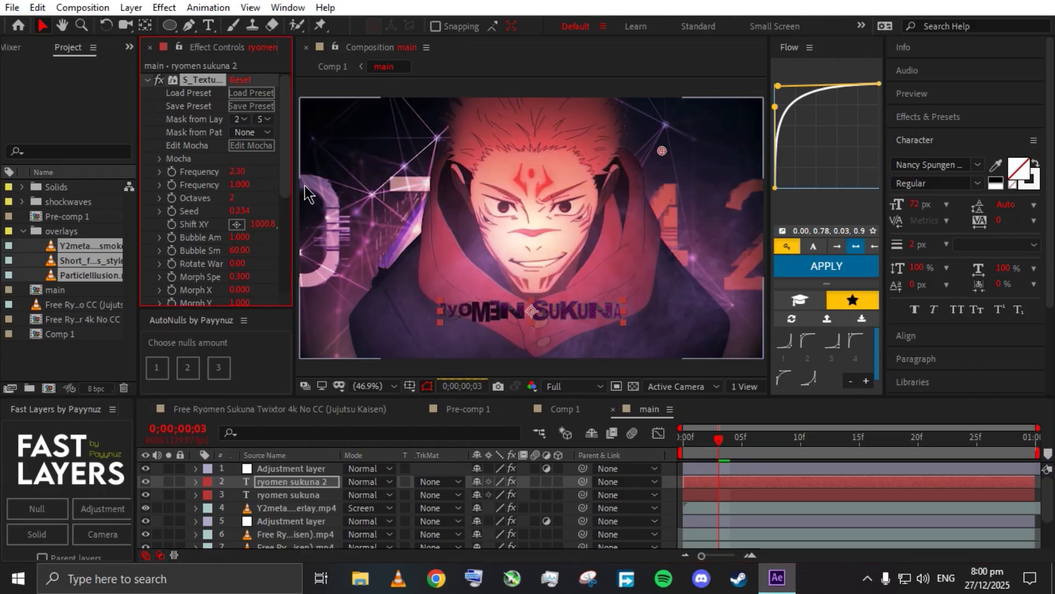
pyautogui.click(147, 80)
# - Preview Comp 1 from the first frame and compare the main composition with Pre-comp 1
pyautogui.click(564, 412)
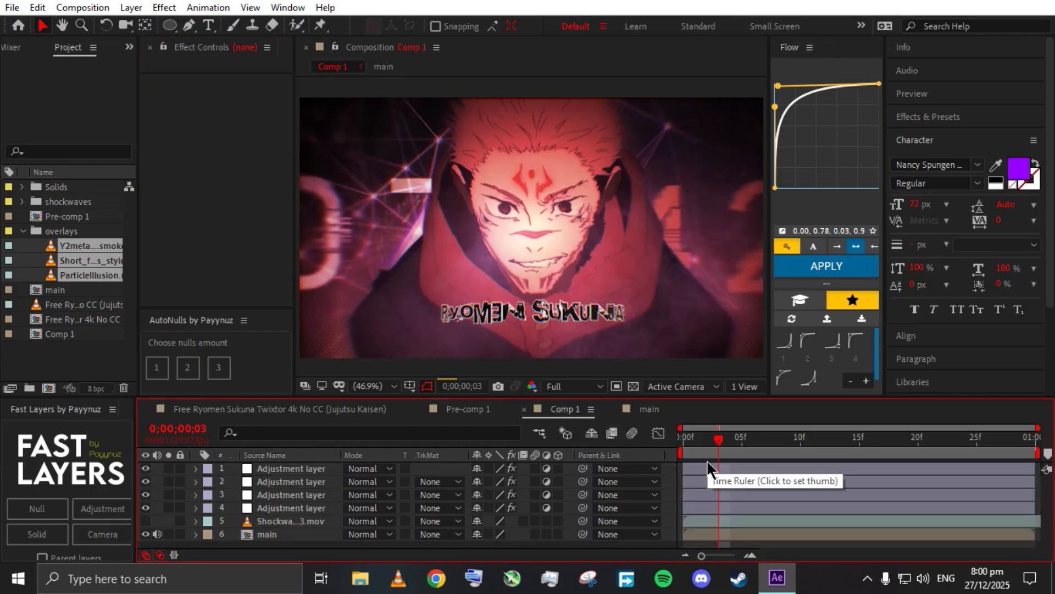
pyautogui.moveTo(719, 450); pyautogui.dragTo(632, 458)
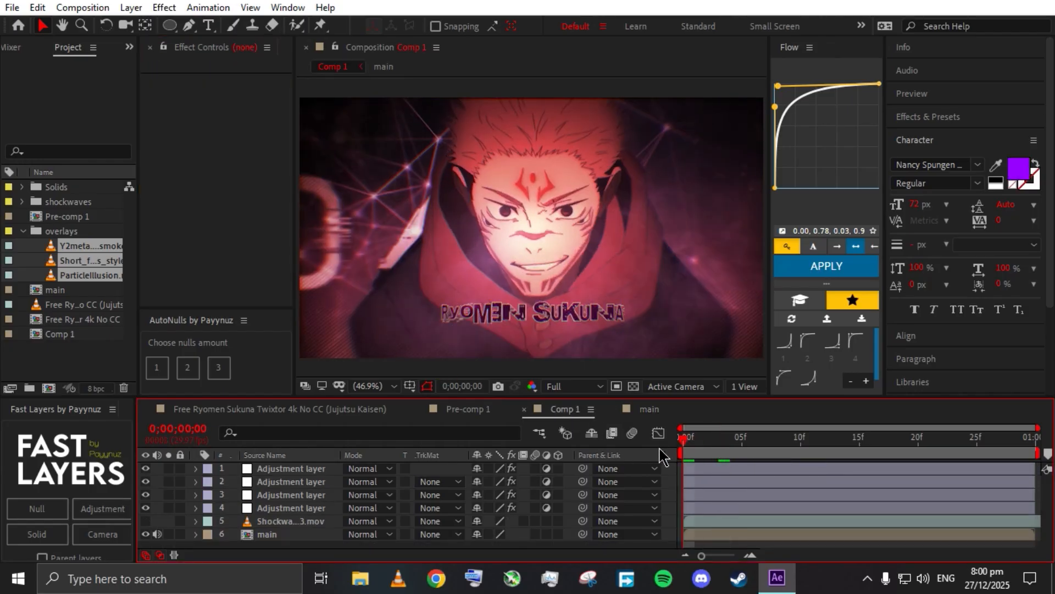
pyautogui.press('space')
pyautogui.moveTo(681, 455); pyautogui.dragTo(628, 455)
pyautogui.click(466, 410)
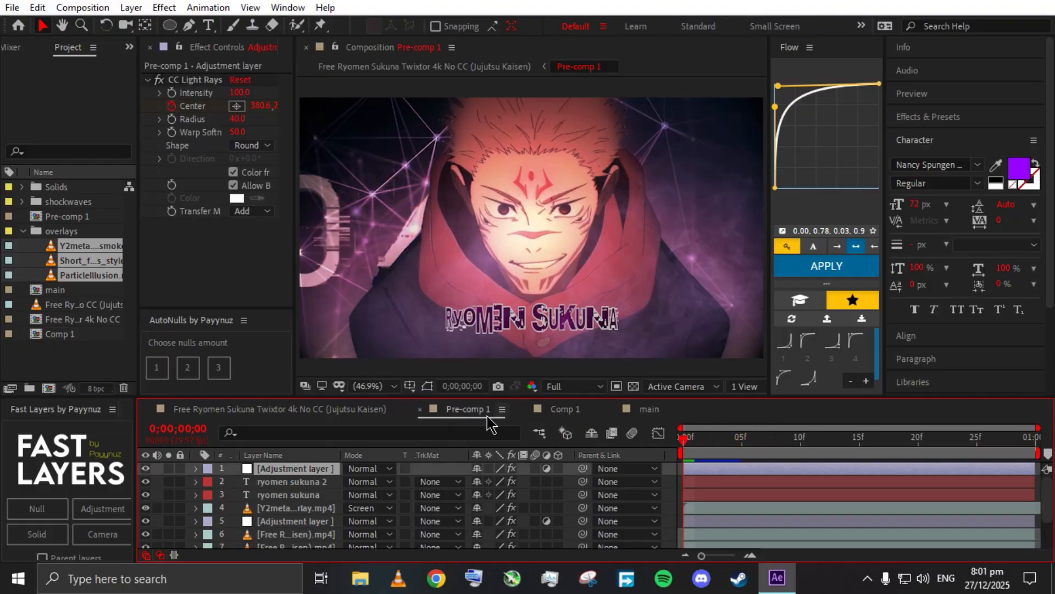
pyautogui.click(651, 411)
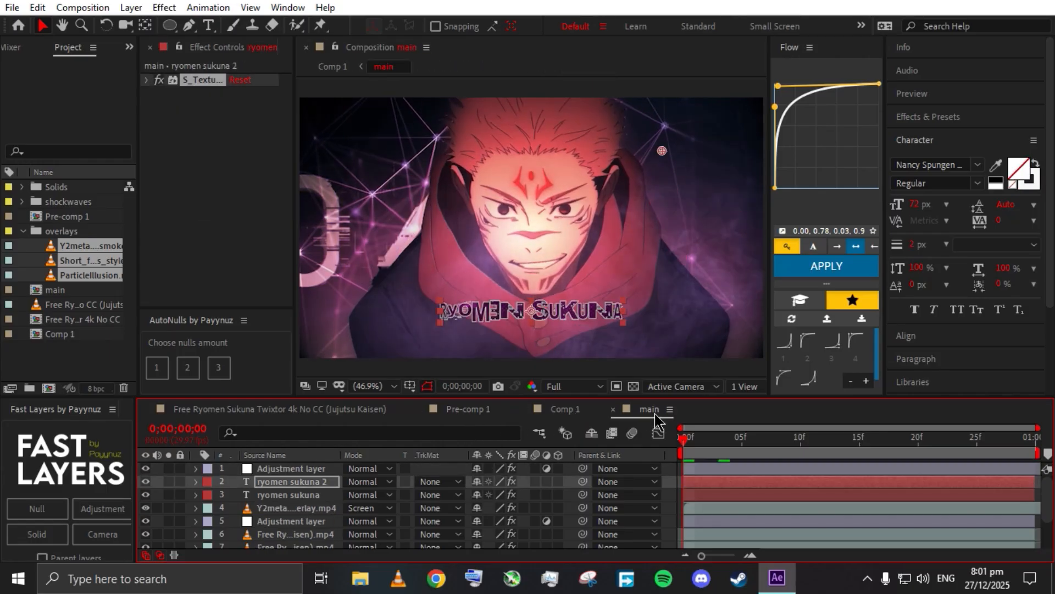
pyautogui.click(466, 413)
pyautogui.click(647, 413)
pyautogui.click(492, 413)
pyautogui.click(654, 411)
# - Add a Tritone effect to the masked forehead-marking footage layer in the main composition, placed before Deep Glow
pyautogui.click(307, 495)
pyautogui.click(311, 507)
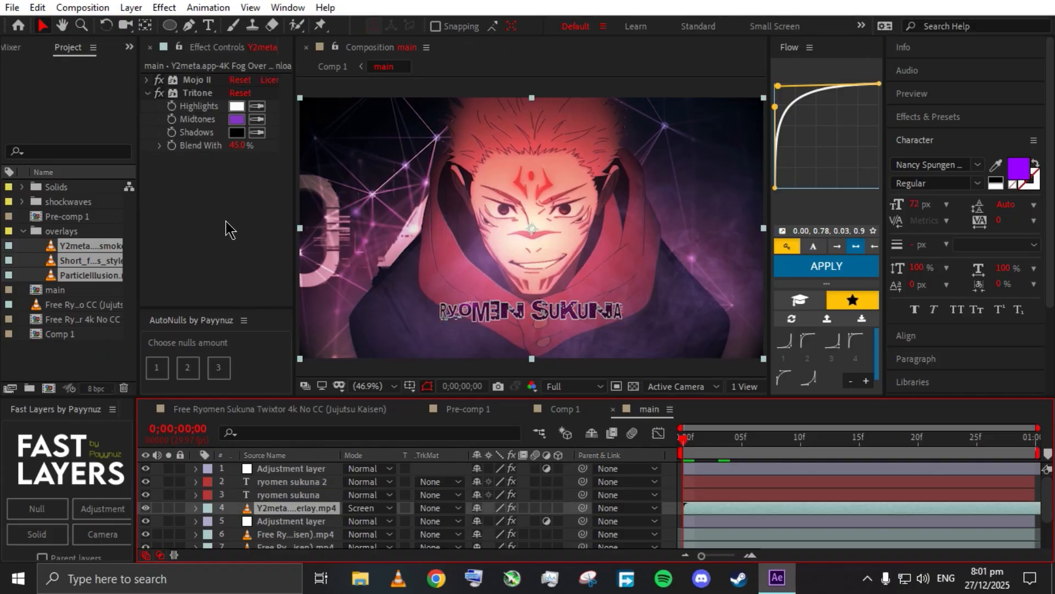
pyautogui.click(298, 537)
pyautogui.moveTo(301, 539)
pyautogui.mouseDown()
pyautogui.moveTo(302, 517)
pyautogui.moveTo(299, 537)
pyautogui.mouseUp()
pyautogui.scroll(-2, 298, 541)
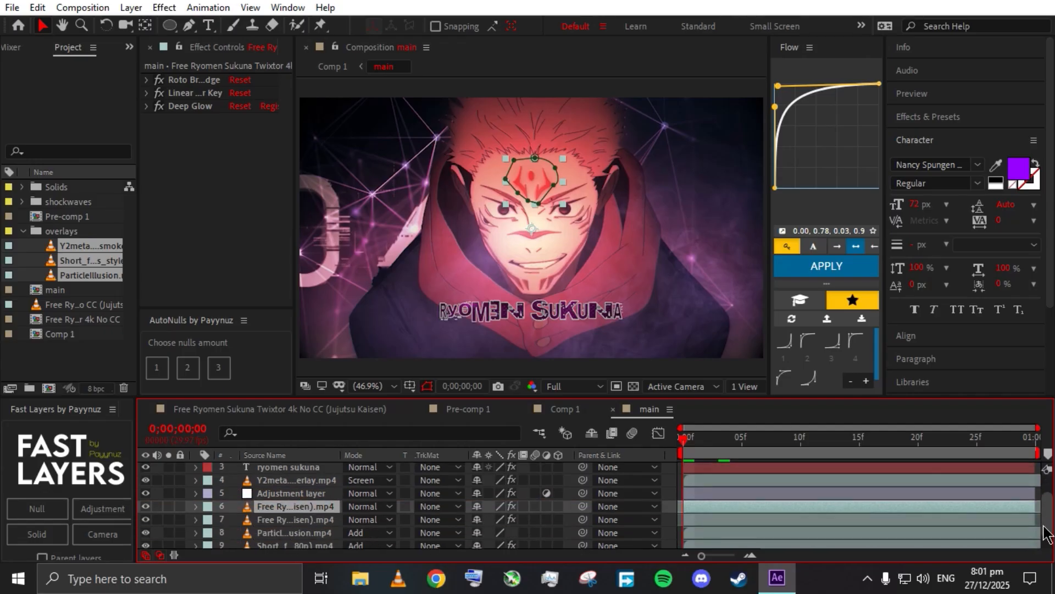
pyautogui.click(291, 480)
pyautogui.click(288, 506)
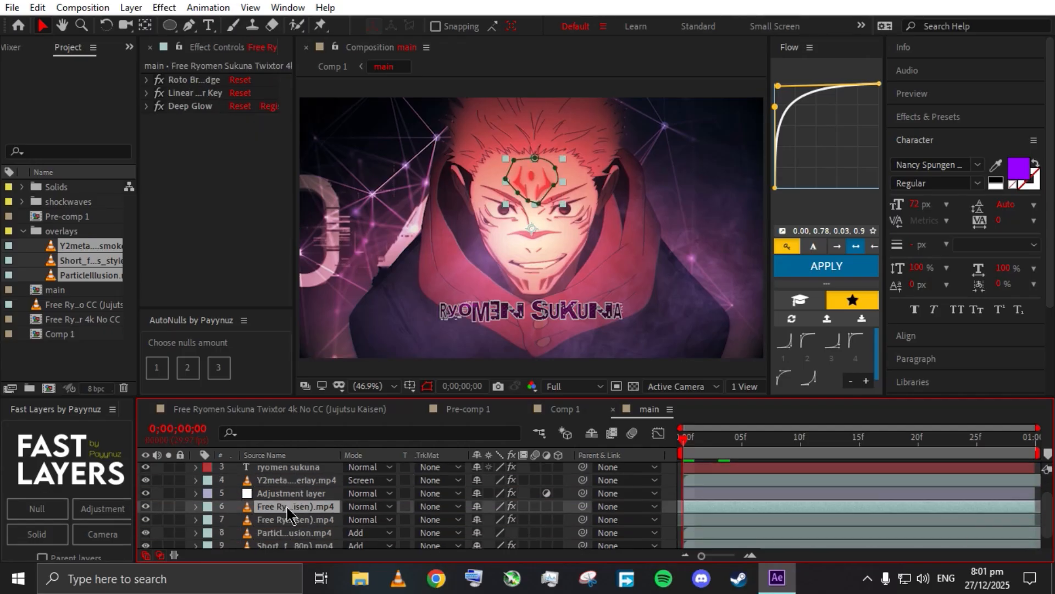
pyautogui.click(144, 111)
pyautogui.click(147, 80)
pyautogui.hotkey('ctrl', 'space')
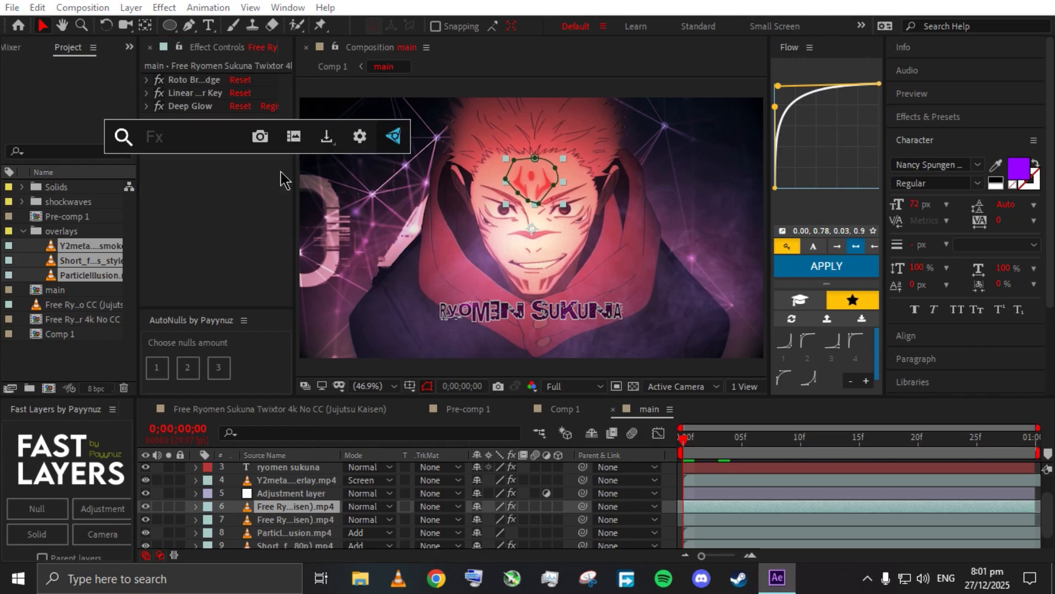
pyautogui.write('tri')
pyautogui.press('Return')
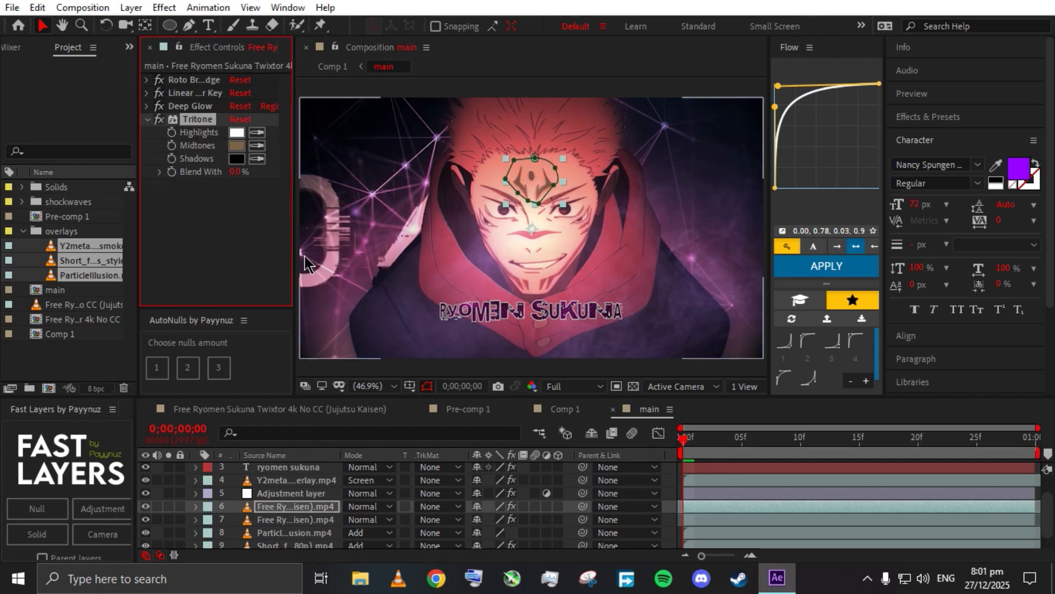
pyautogui.moveTo(197, 119); pyautogui.dragTo(198, 102)
# - Change the Tritone midtones colour of the forehead-marking layer to a vivid purple
pyautogui.click(236, 132)
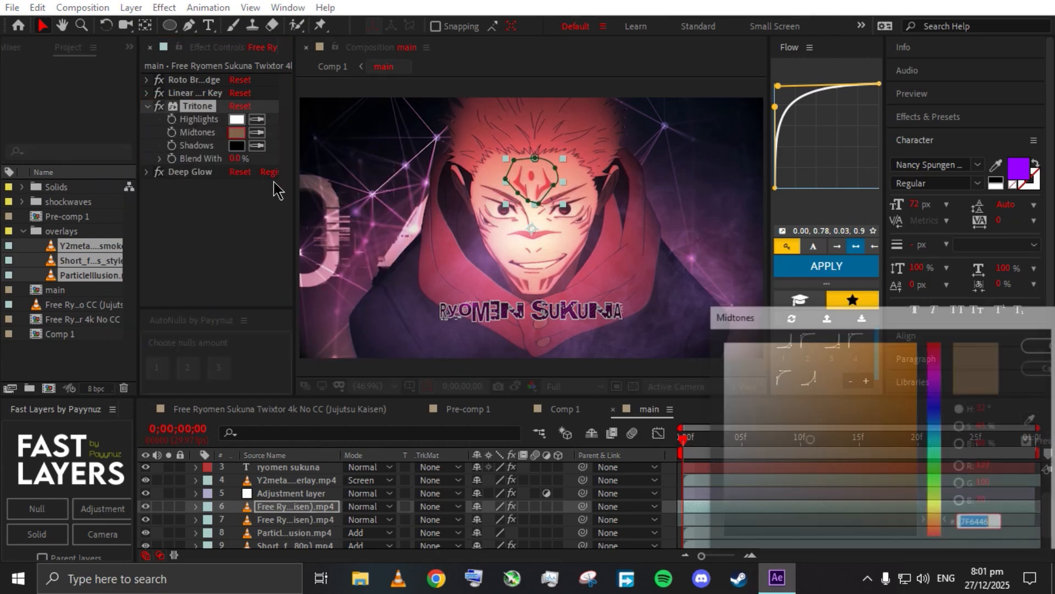
pyautogui.click(942, 380)
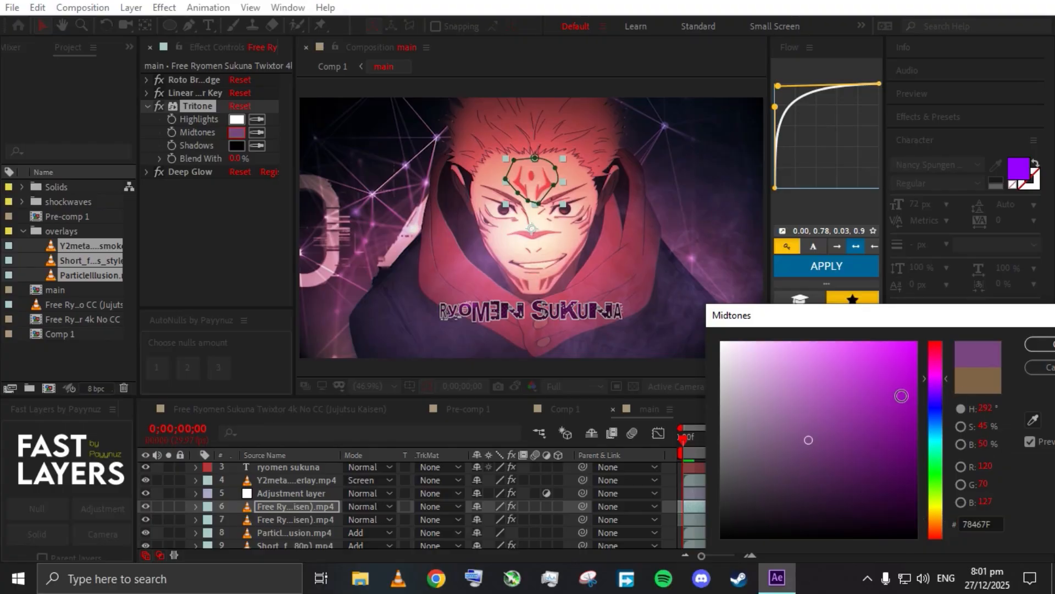
pyautogui.click(897, 372)
pyautogui.click(1041, 345)
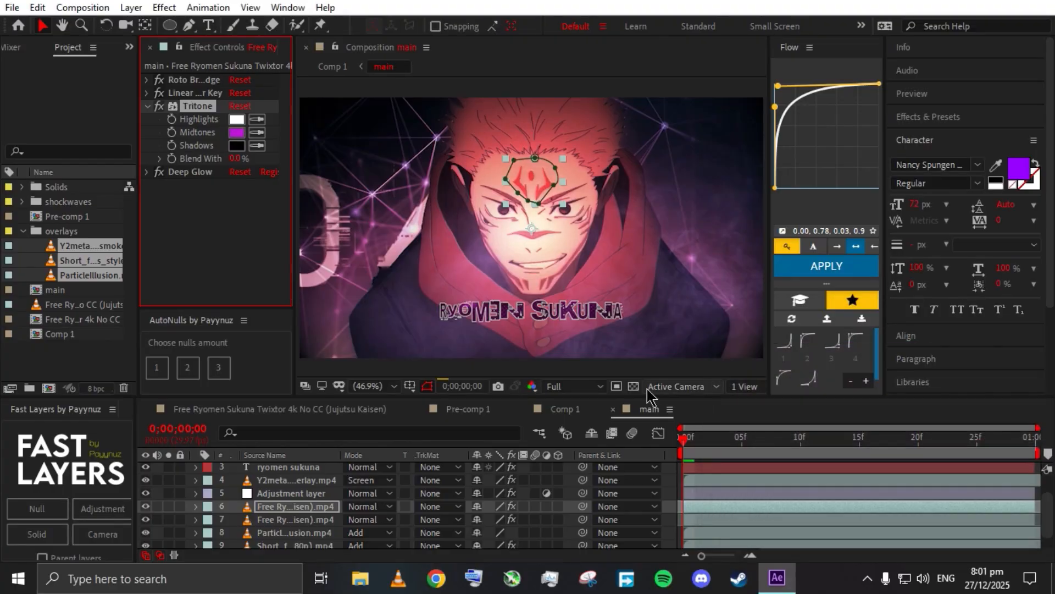
pyautogui.click(147, 106)
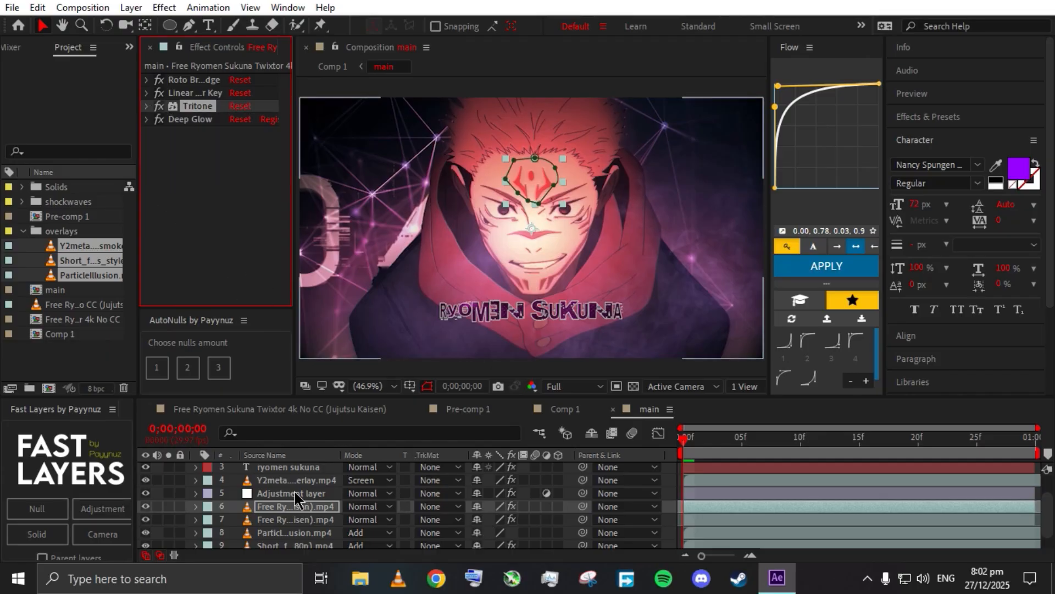
# - Set the mask feather of Mask 1 on the forehead-marking layer to 21 pixels
pyautogui.press('m')
pyautogui.press('f')
pyautogui.click(493, 532)
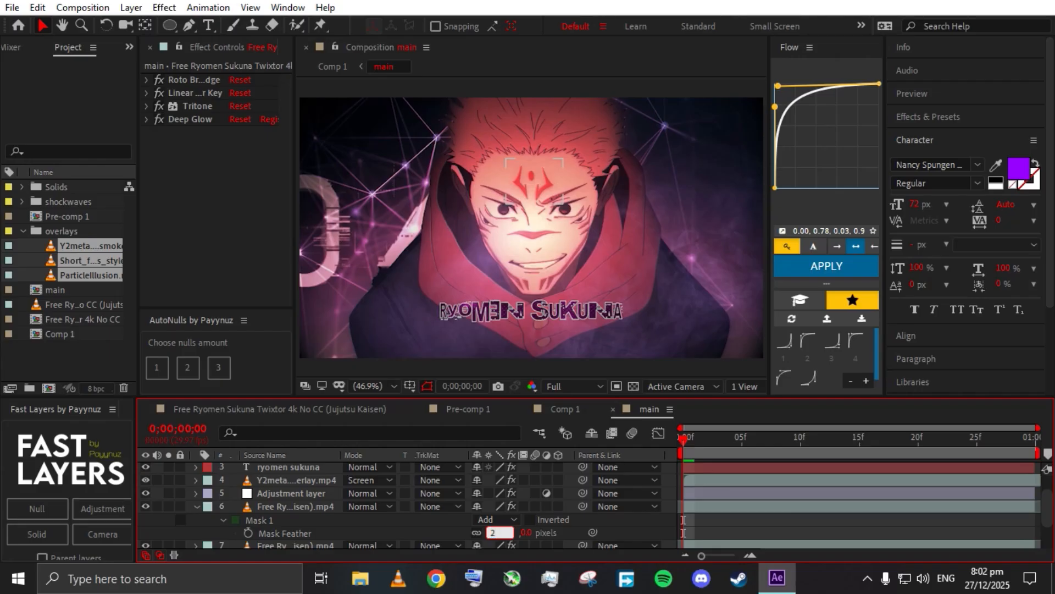
pyautogui.write('290')
pyautogui.press('Return')
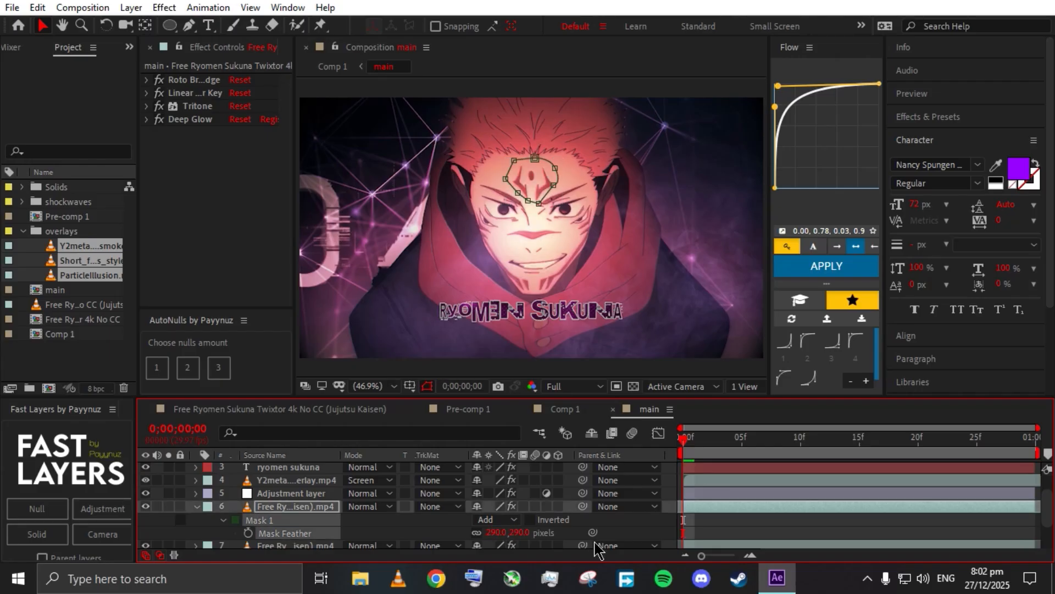
pyautogui.moveTo(491, 537); pyautogui.dragTo(341, 536)
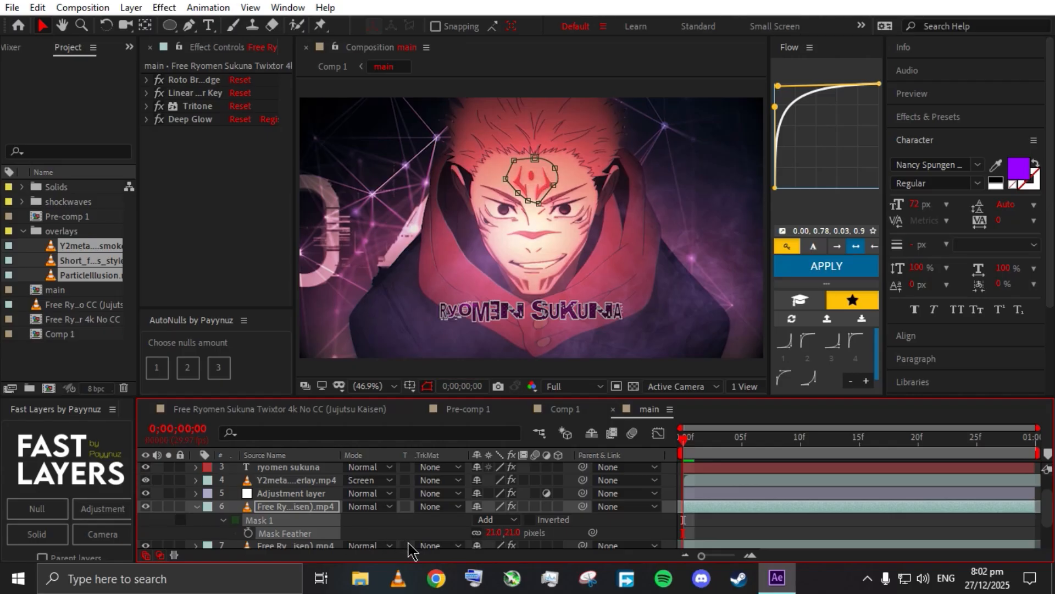
pyautogui.click(196, 506)
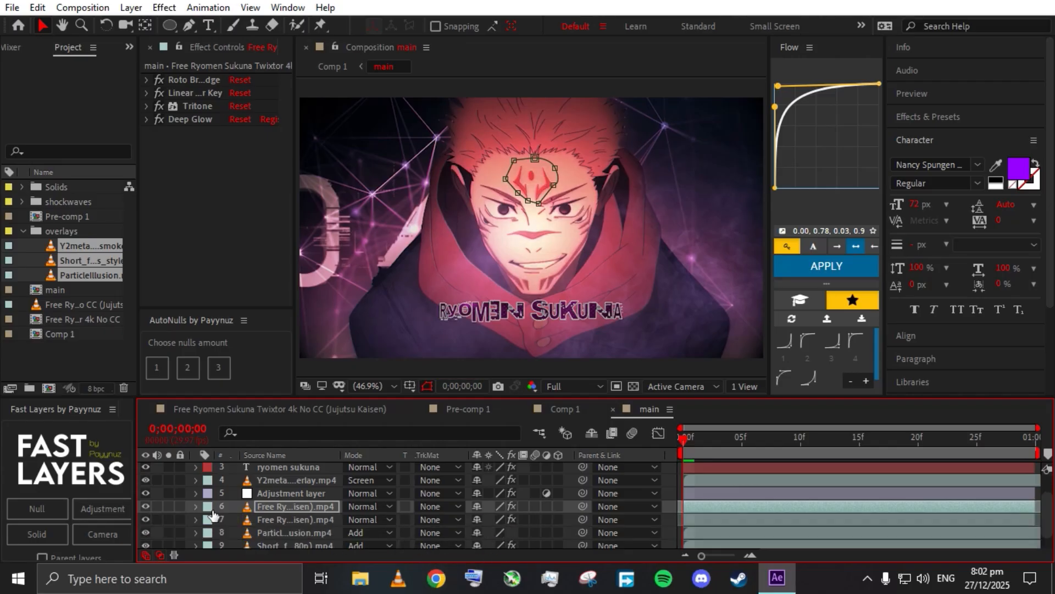
# - Slightly enlarge both ryomen sukuna text layers together in the main composition, using the Free Ryomen Sukuna Twixtor composition as reference
pyautogui.click(307, 409)
pyautogui.click(587, 414)
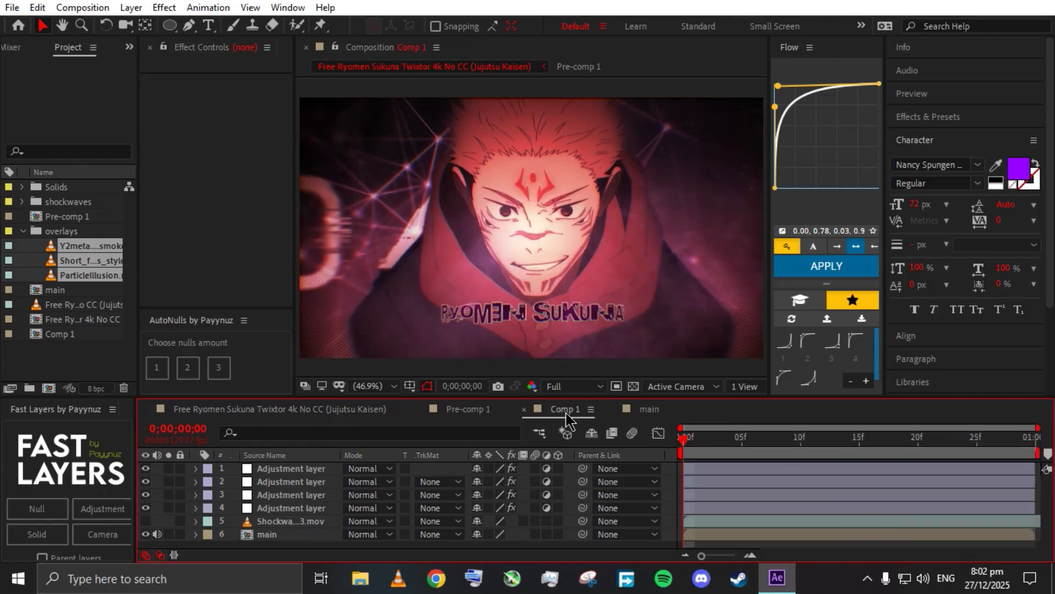
pyautogui.click(354, 414)
pyautogui.click(558, 413)
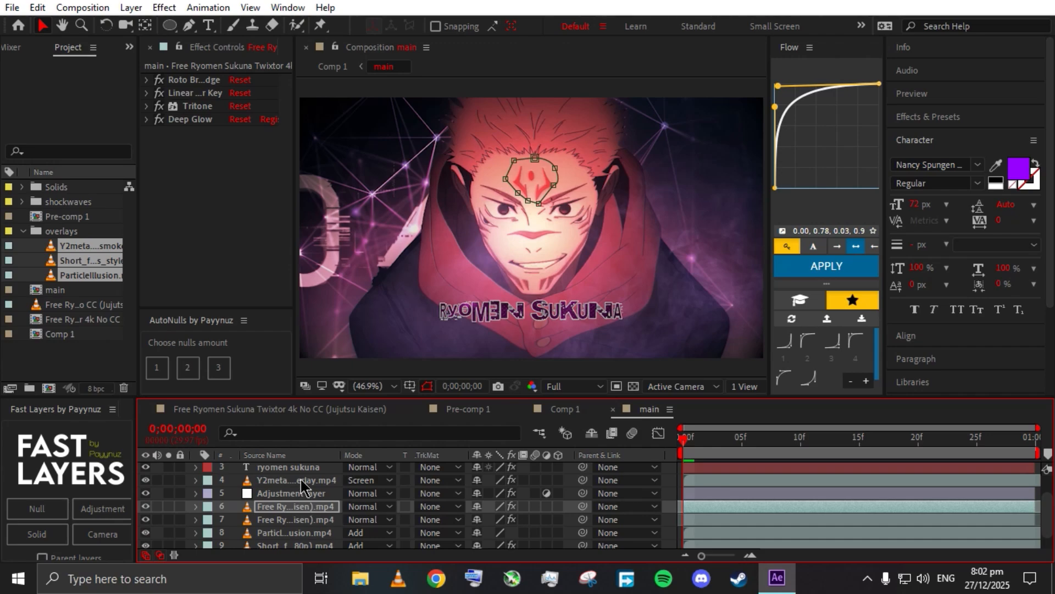
pyautogui.scroll(2, 1046, 525)
pyautogui.click(290, 495)
pyautogui.hotkey('ctrl', 'd')
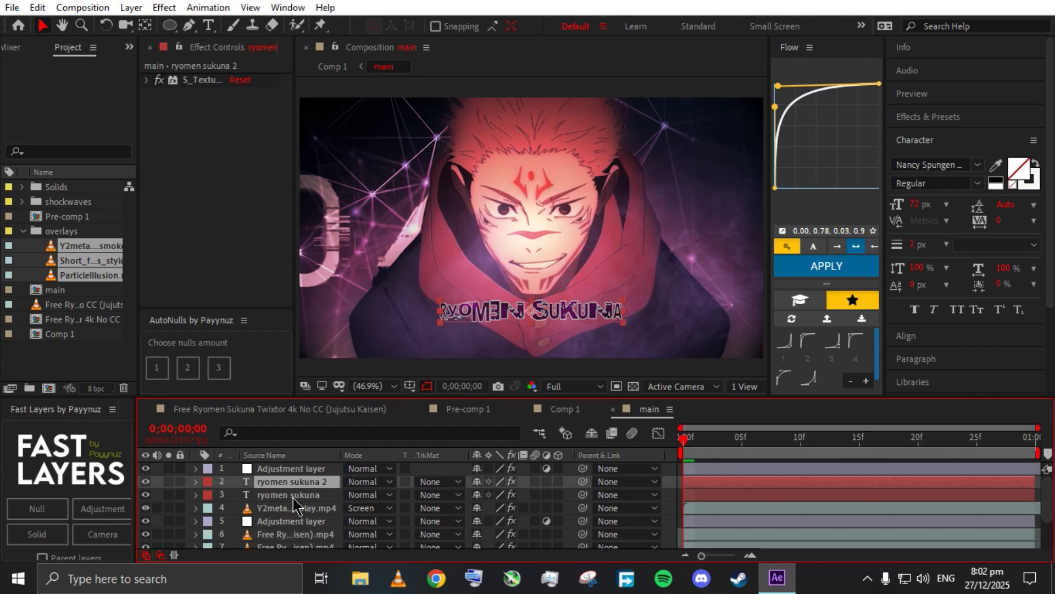
pyautogui.moveTo(622, 329); pyautogui.dragTo(629, 332)
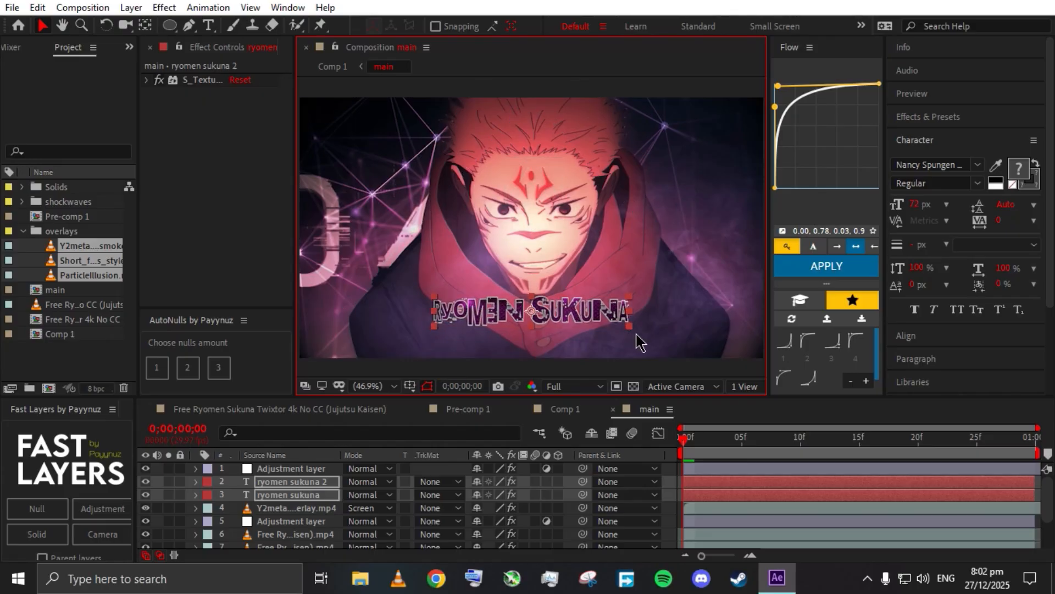
pyautogui.click(671, 521)
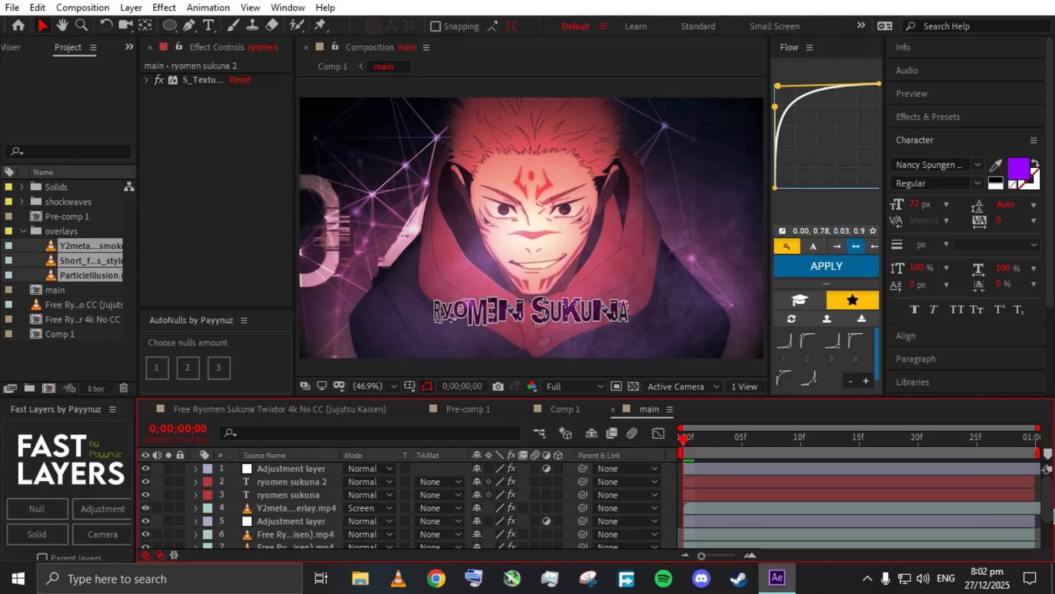
# - Examine the effects on character layer 7, and compare Comp 1 and main with the Free Ryomen Sukuna Twixtor composition and Pre-comp 1
pyautogui.scroll(-2, 1052, 530)
pyautogui.click(325, 502)
pyautogui.click(146, 106)
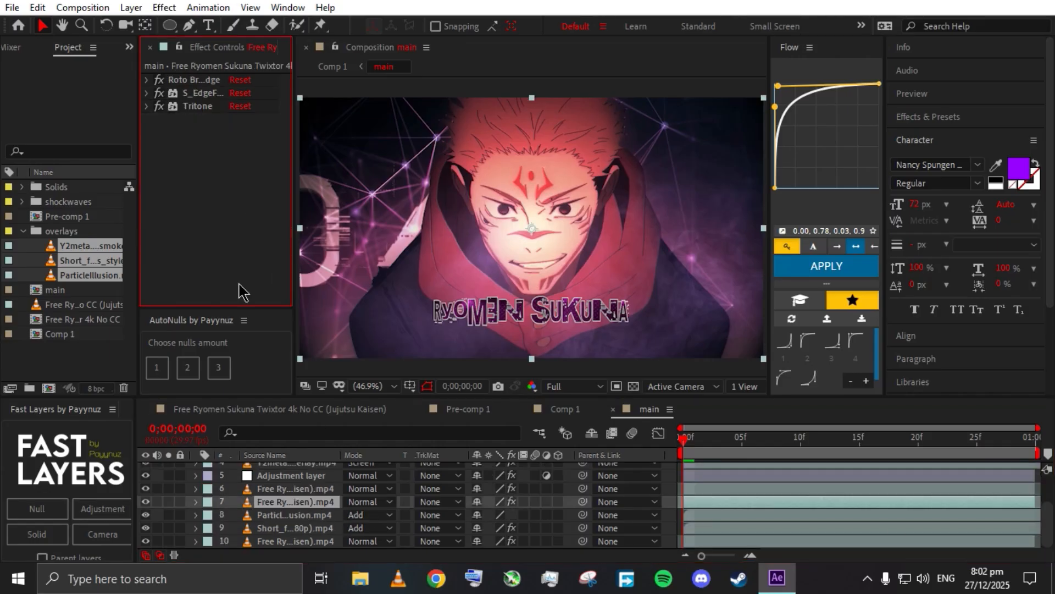
pyautogui.click(368, 413)
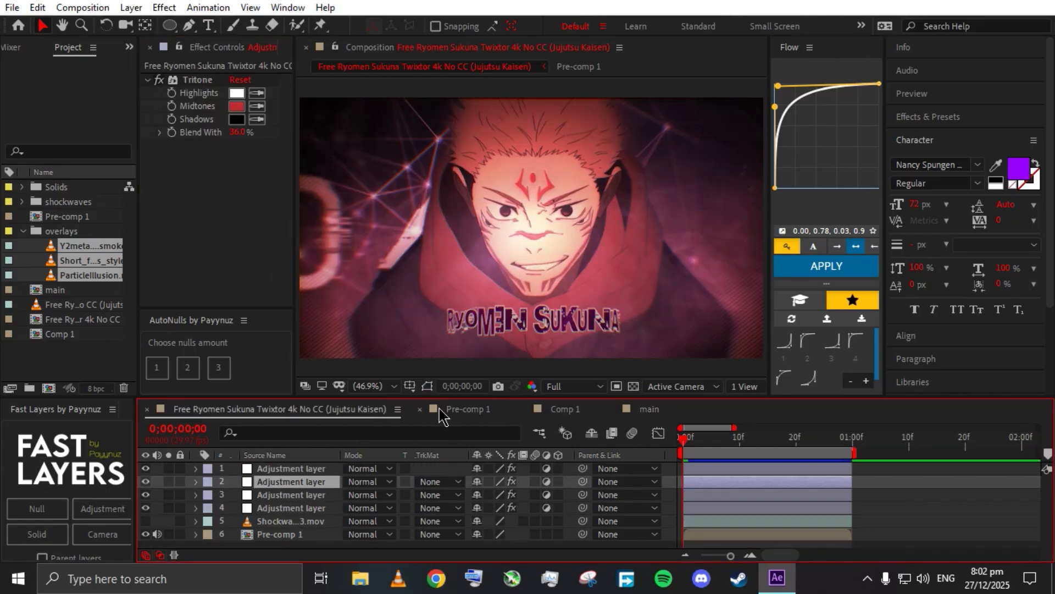
pyautogui.click(569, 411)
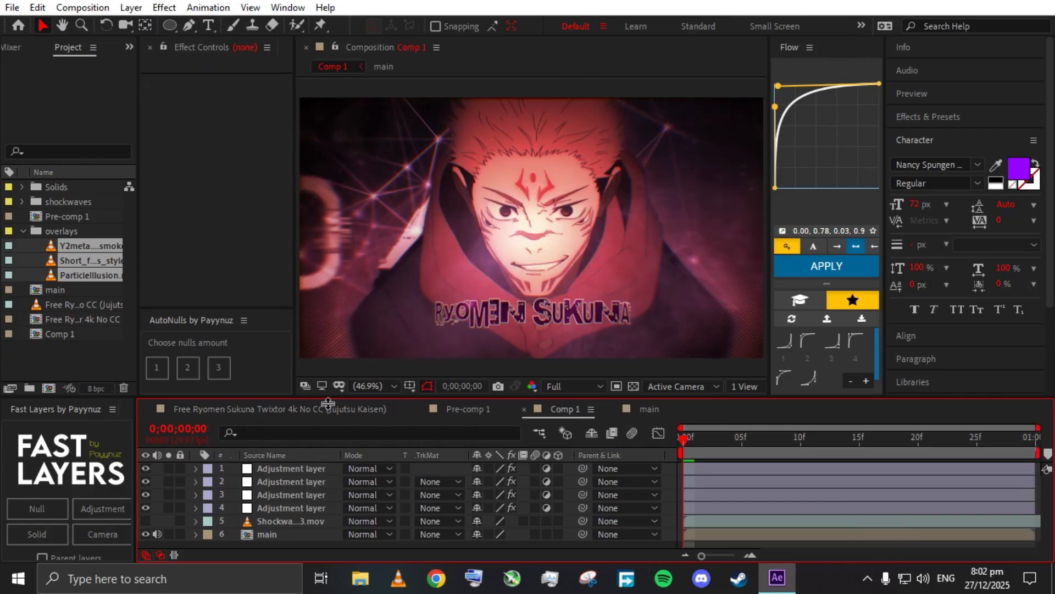
pyautogui.click(362, 407)
pyautogui.click(564, 415)
pyautogui.click(489, 415)
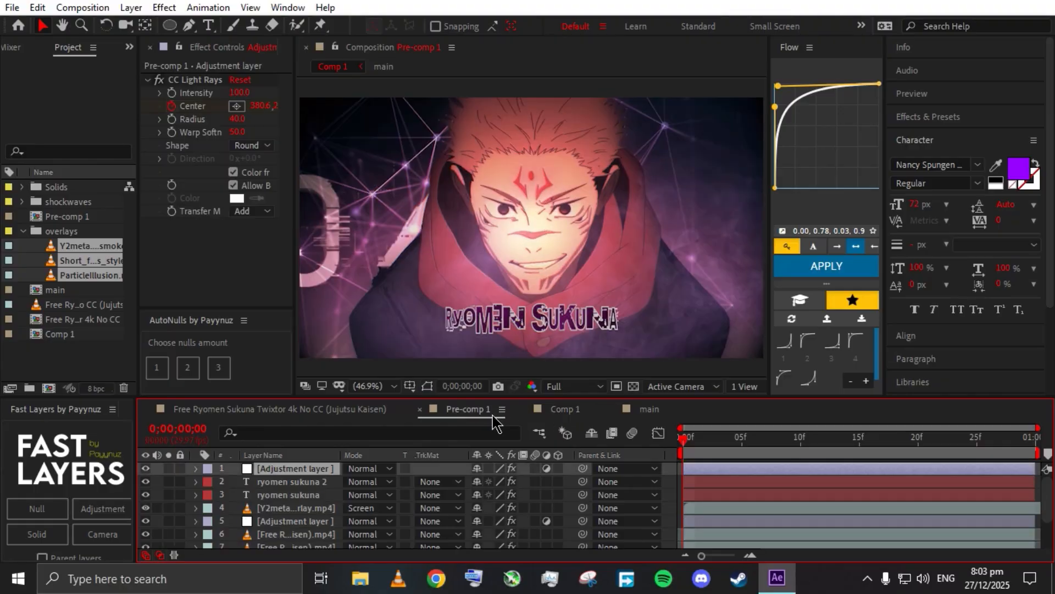
pyautogui.click(655, 418)
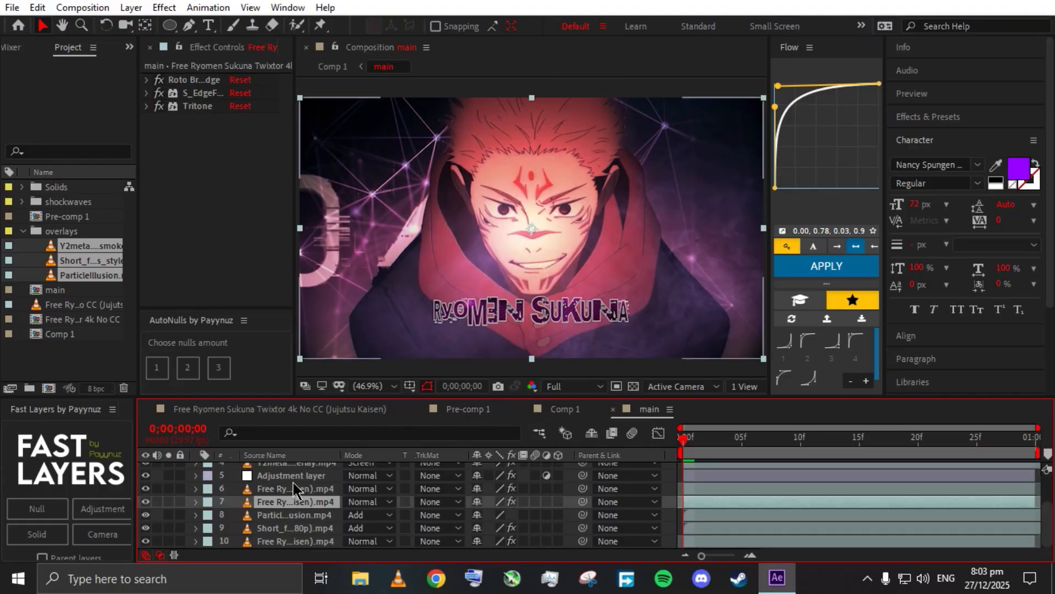
# - Set the blending mode of the fog overlay layer in the main composition to Add, check Comp 1 and save the project
pyautogui.scroll(3, 1049, 531)
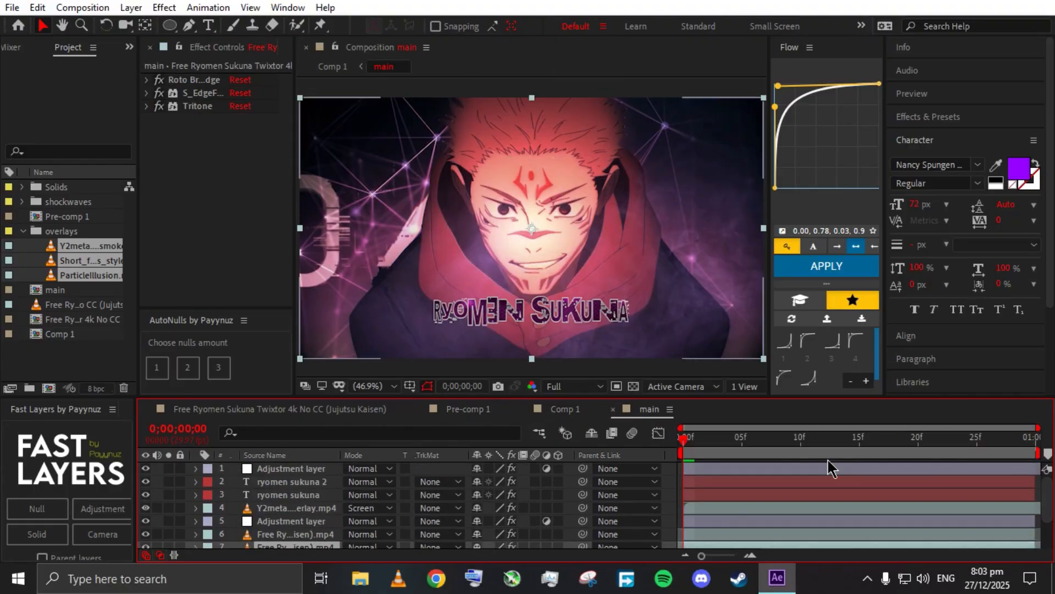
pyautogui.click(291, 507)
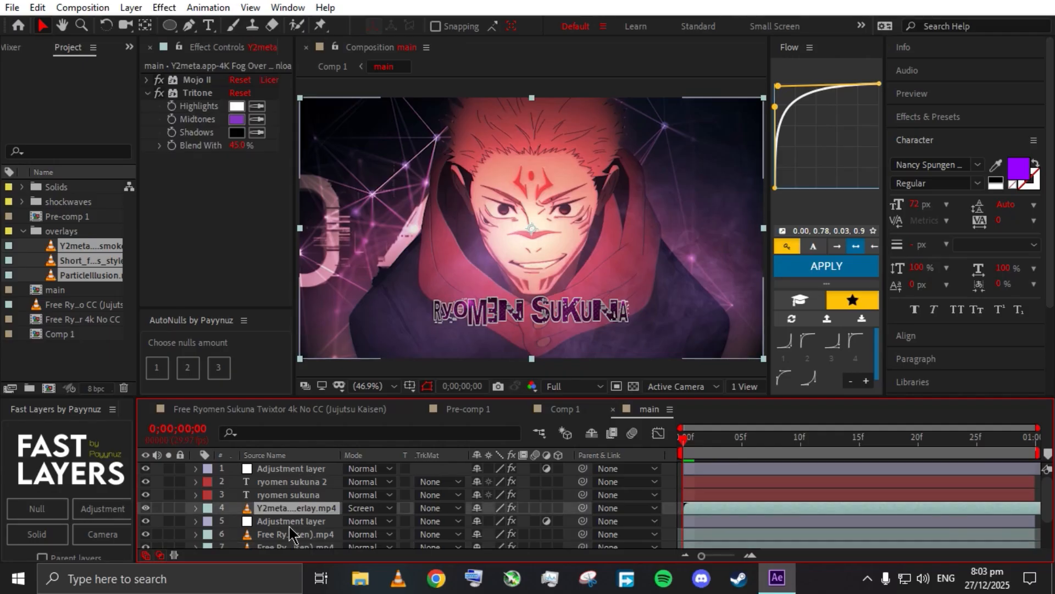
pyautogui.click(368, 508)
pyautogui.click(387, 163)
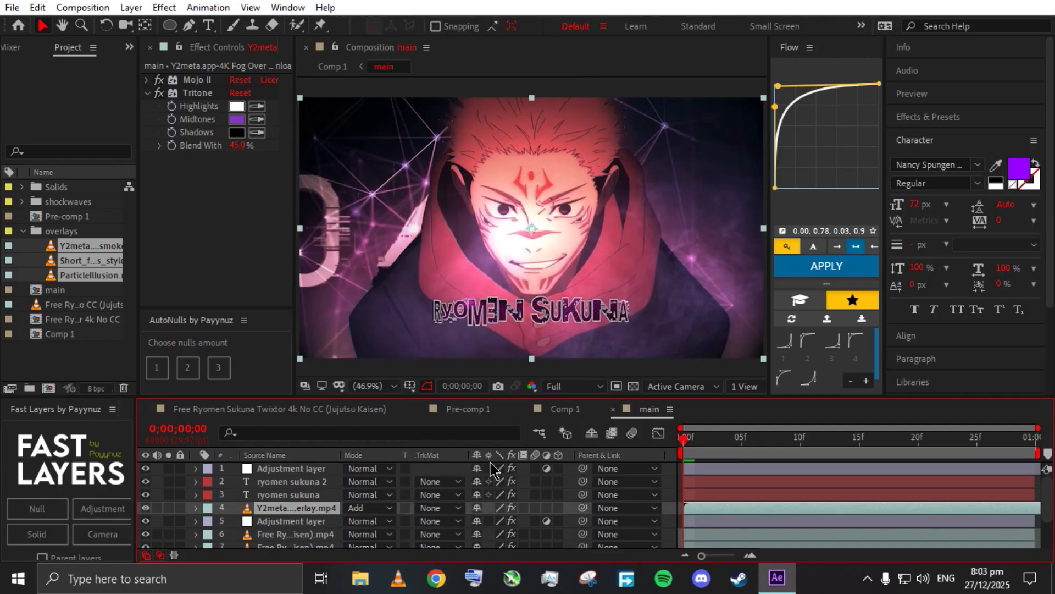
pyautogui.click(567, 412)
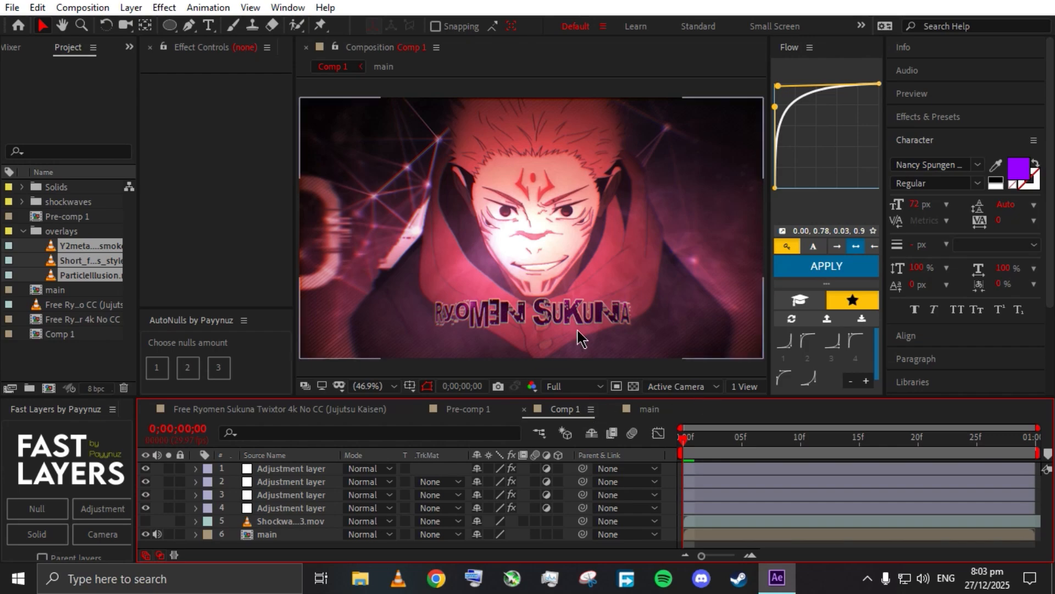
pyautogui.hotkey('ctrl', 's')
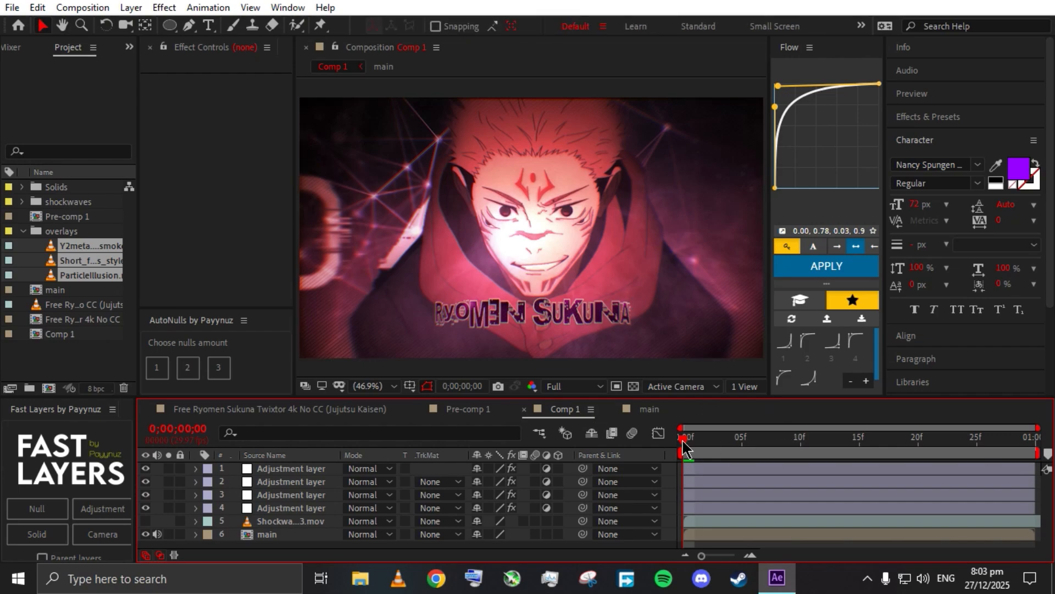
# - Play back the Free Ryomen Sukuna Twixtor composition to review the finished reference edit
pyautogui.click(379, 412)
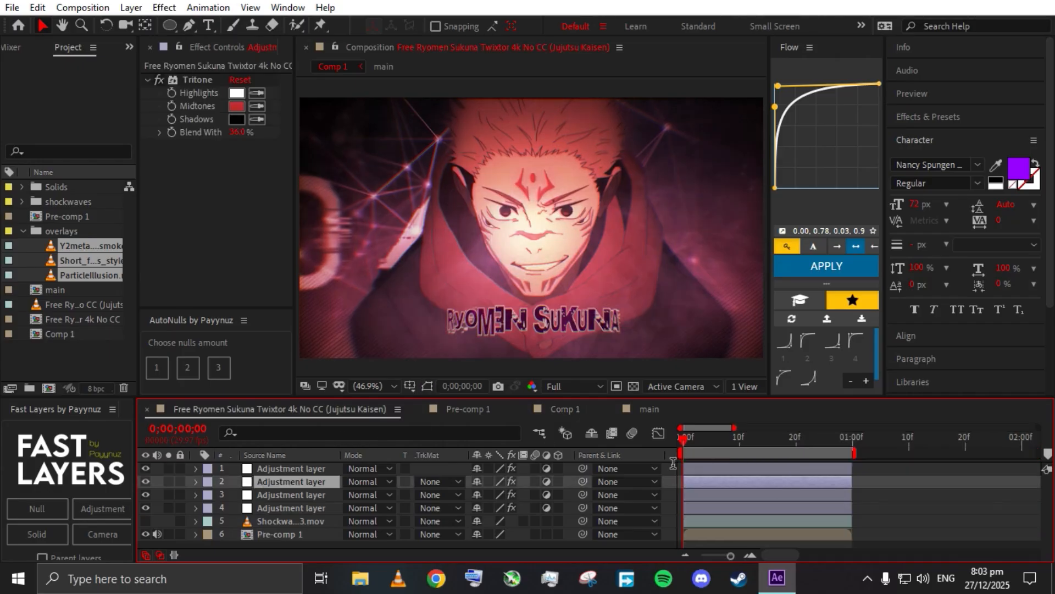
pyautogui.press('space')
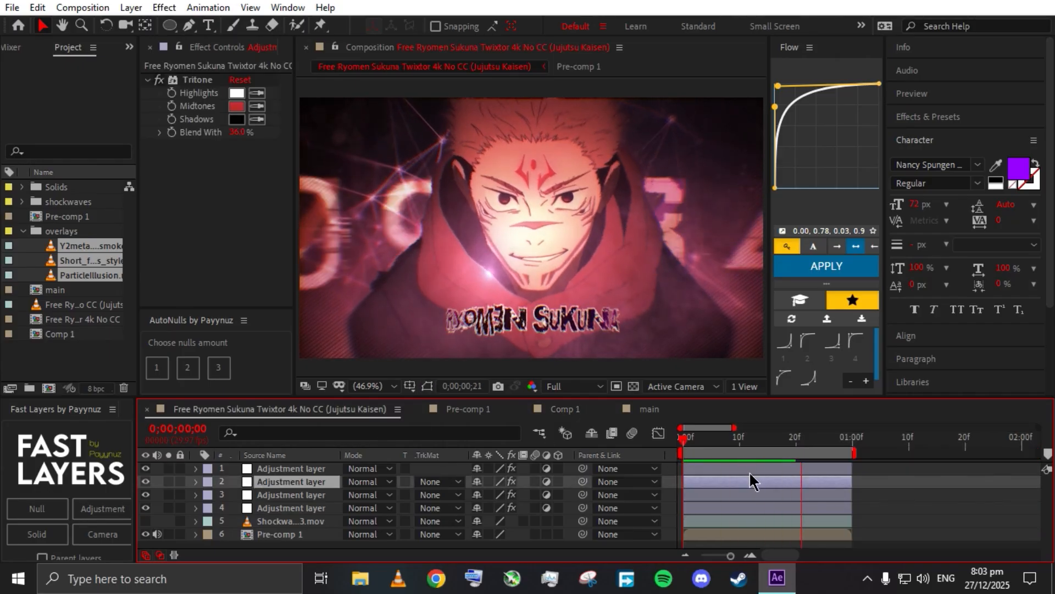